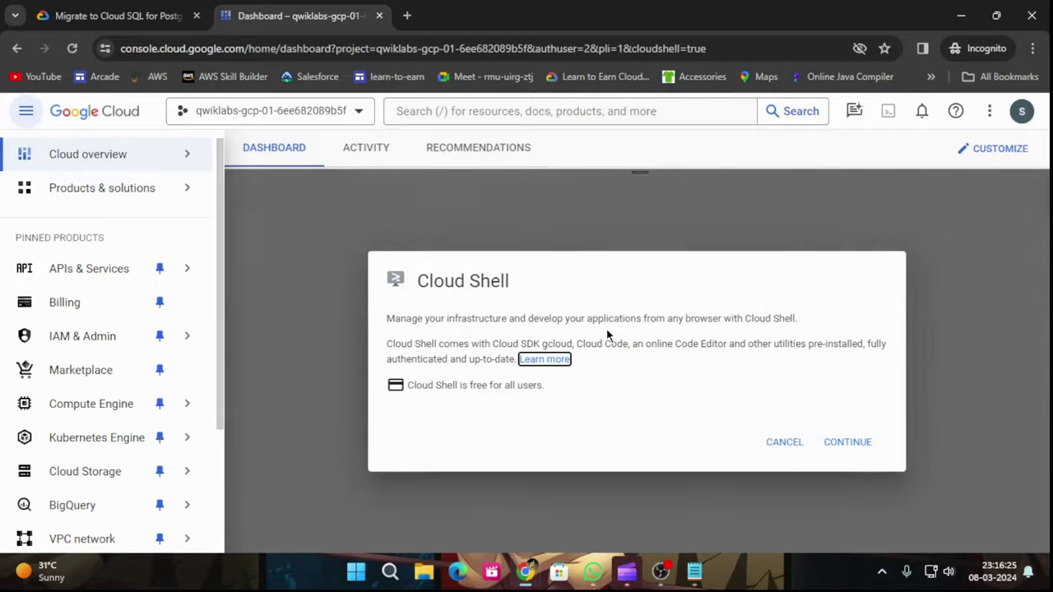
# Step: Start Cloud Shell, run "gcloud auth list" in its terminal, and dismiss the session details tip
pyautogui.click(863, 439)
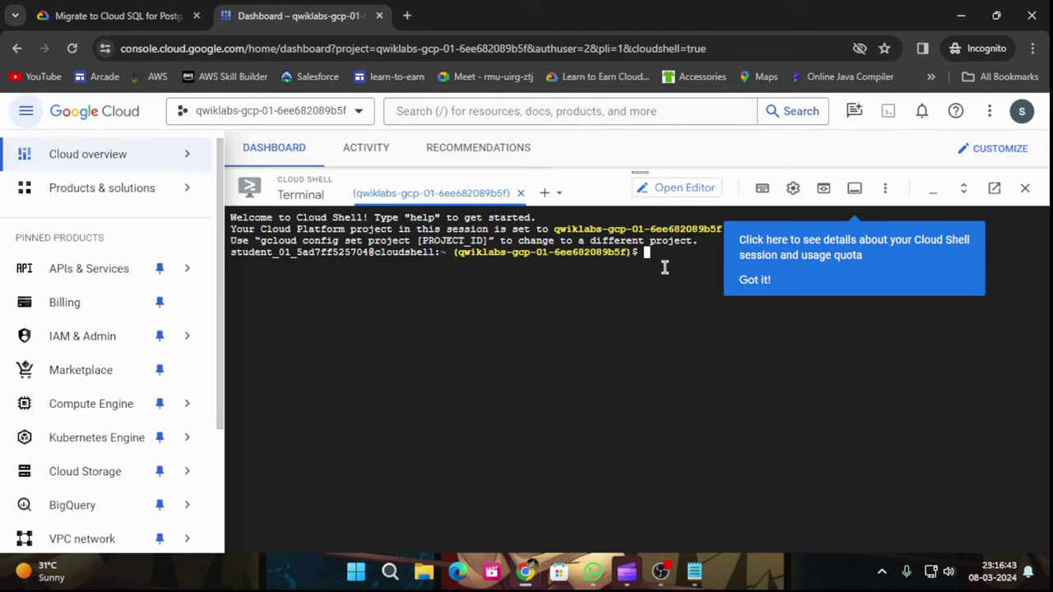
pyautogui.hotkey('ctrl', 'v')
pyautogui.press('Return')
pyautogui.click(775, 421)
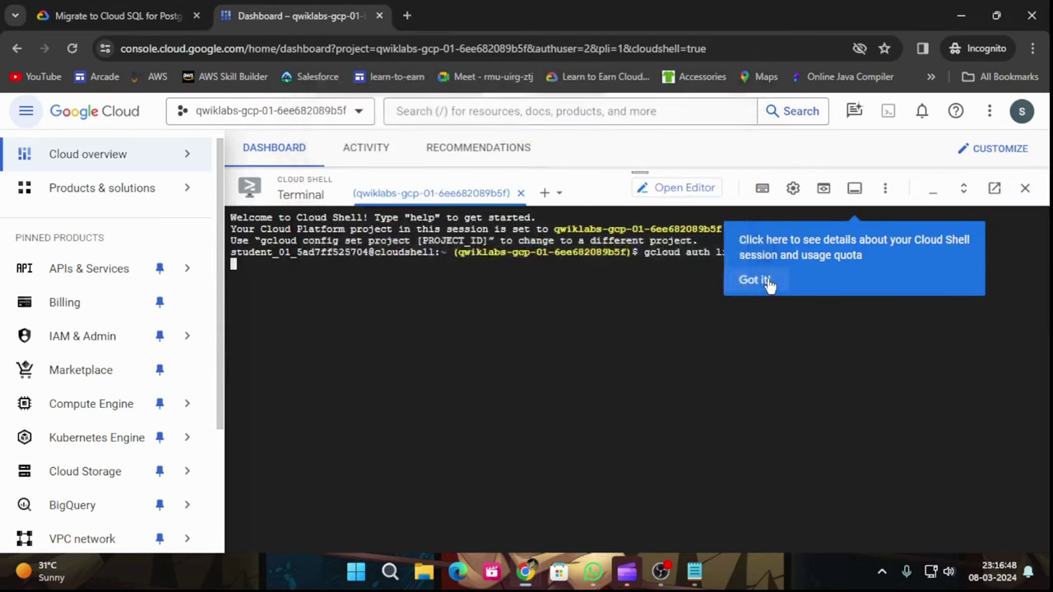
pyautogui.click(767, 280)
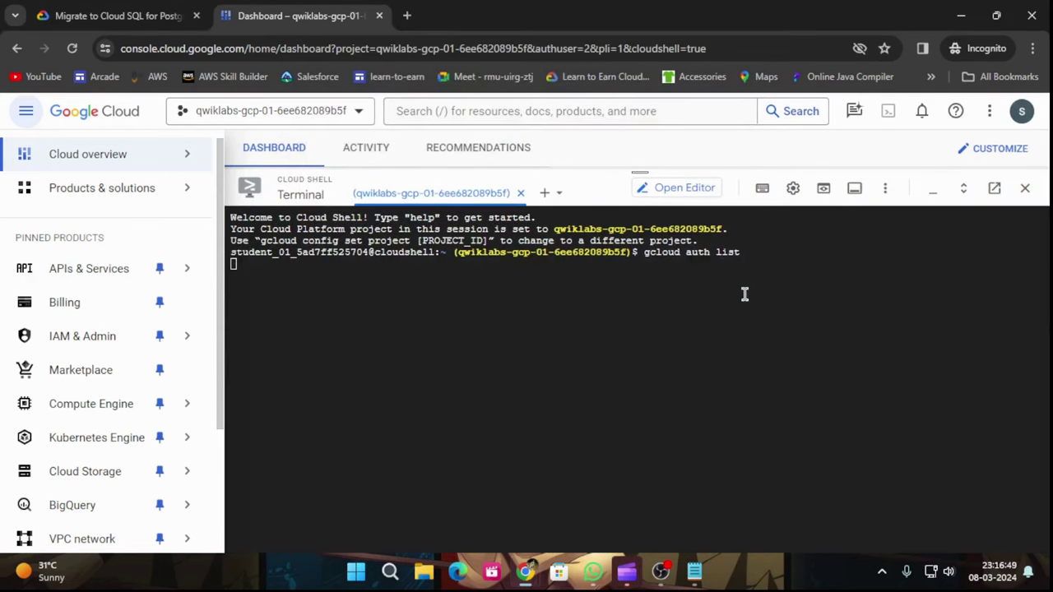
# Step: Copy the "gcloud config list project" command from the lab instructions and run it in Cloud Shell
pyautogui.click(111, 15)
pyautogui.scroll(-3, 374, 305)
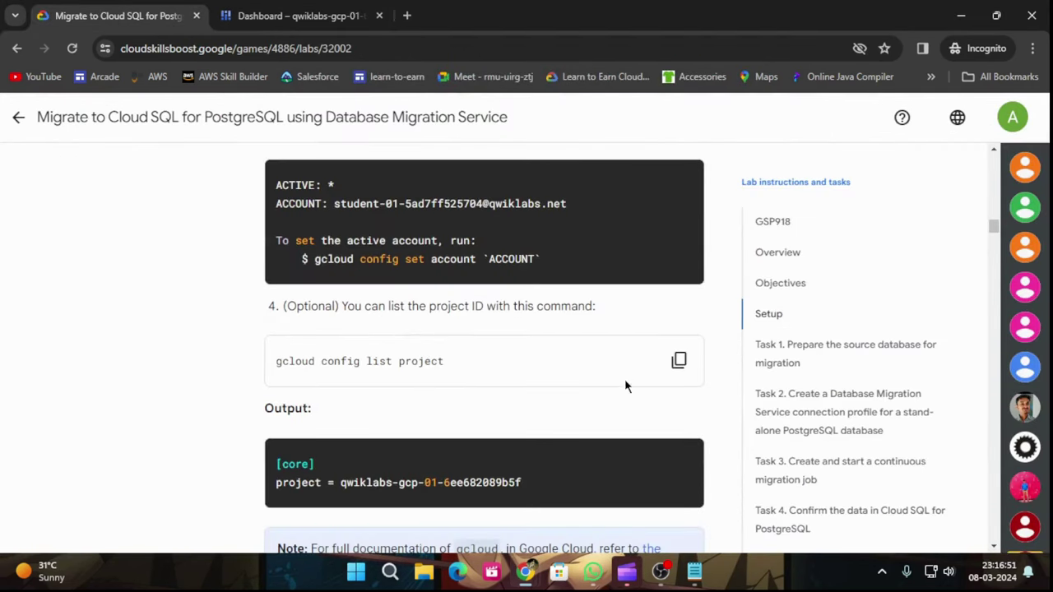
pyautogui.click(678, 360)
pyautogui.click(296, 16)
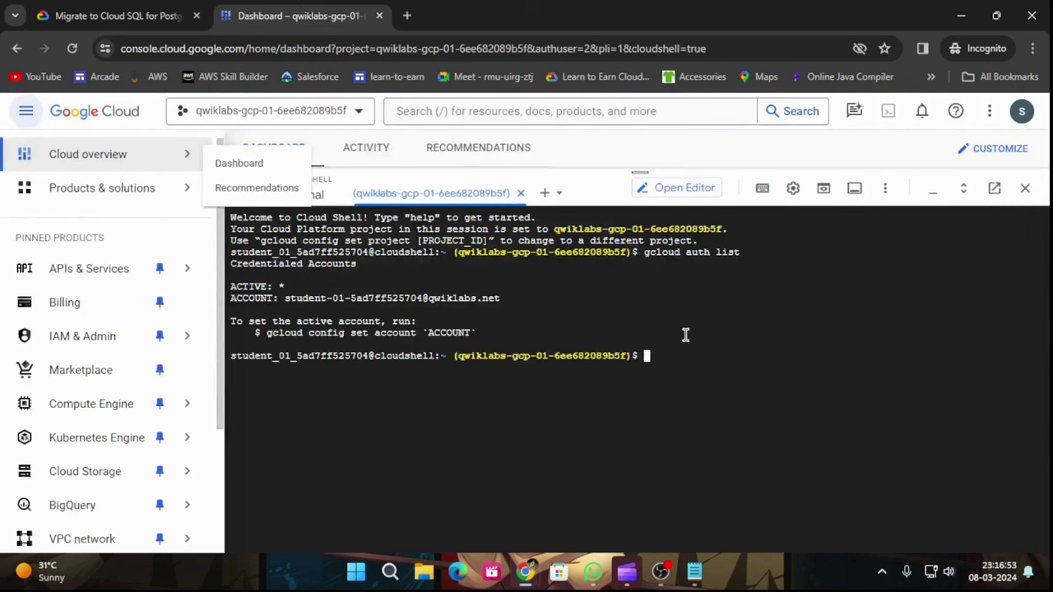
pyautogui.hotkey('ctrl', 'v')
pyautogui.press('Return')
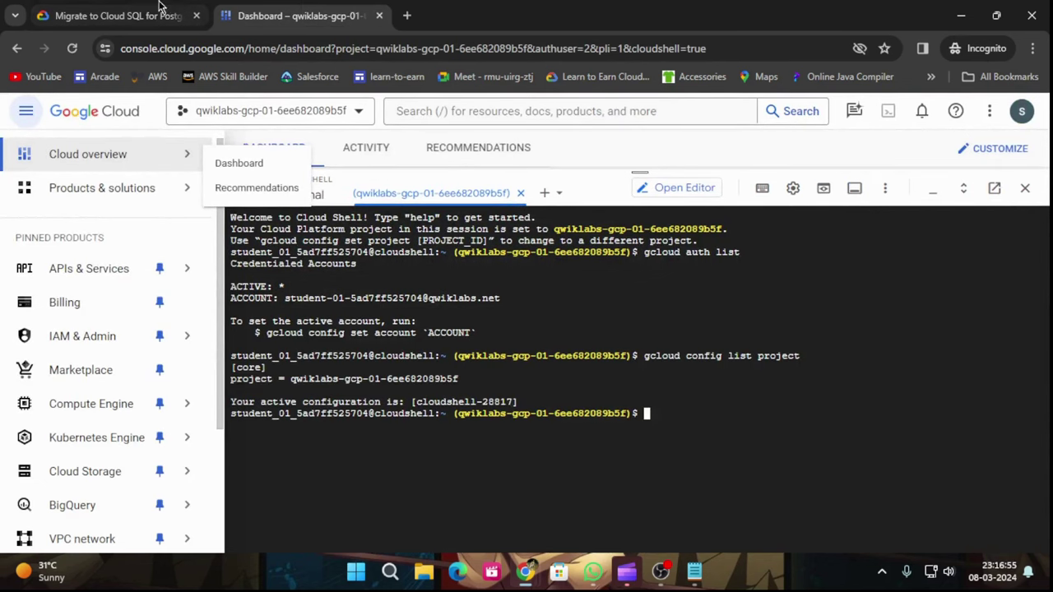
# Step: Copy the name "Database Migration API" from the lab instructions and search for it in the Cloud console
pyautogui.click(160, 7)
pyautogui.scroll(-7, 369, 404)
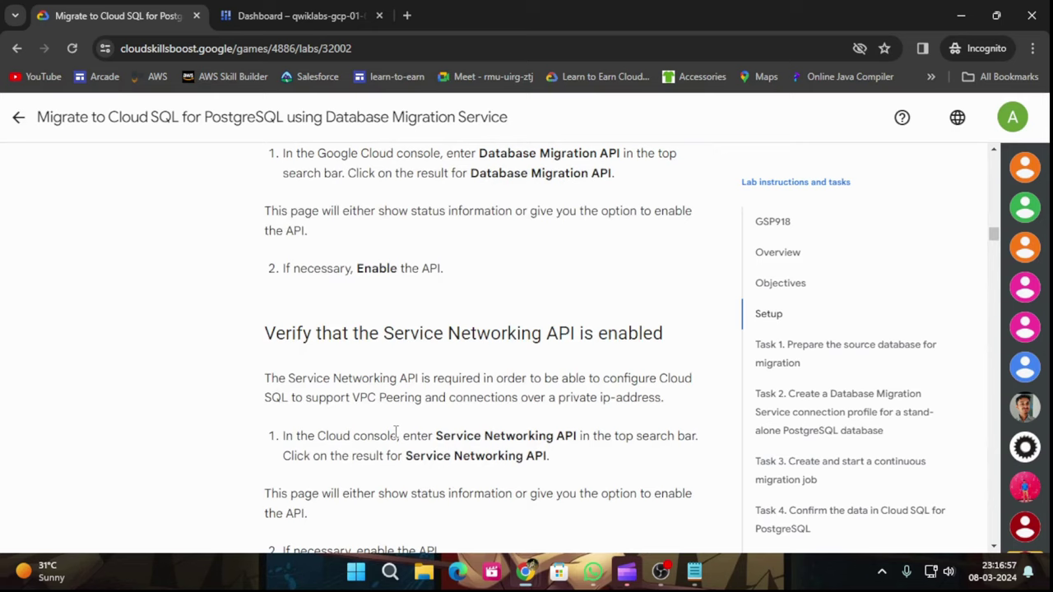
pyautogui.scroll(2, 545, 371)
pyautogui.moveTo(471, 326); pyautogui.dragTo(611, 331)
pyautogui.click(284, 10)
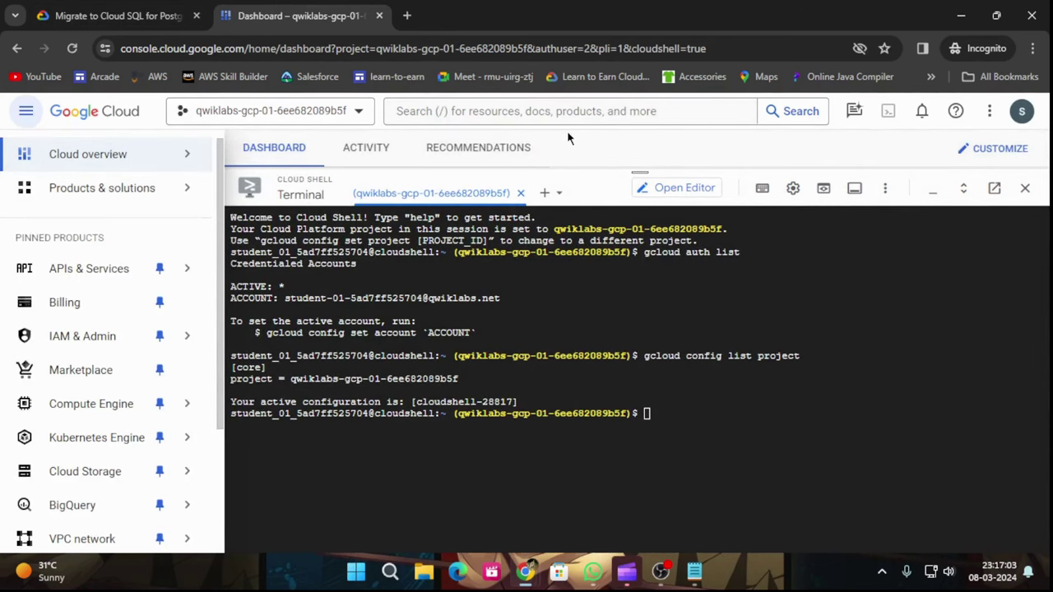
pyautogui.click(548, 115)
pyautogui.hotkey('ctrl', 'v')
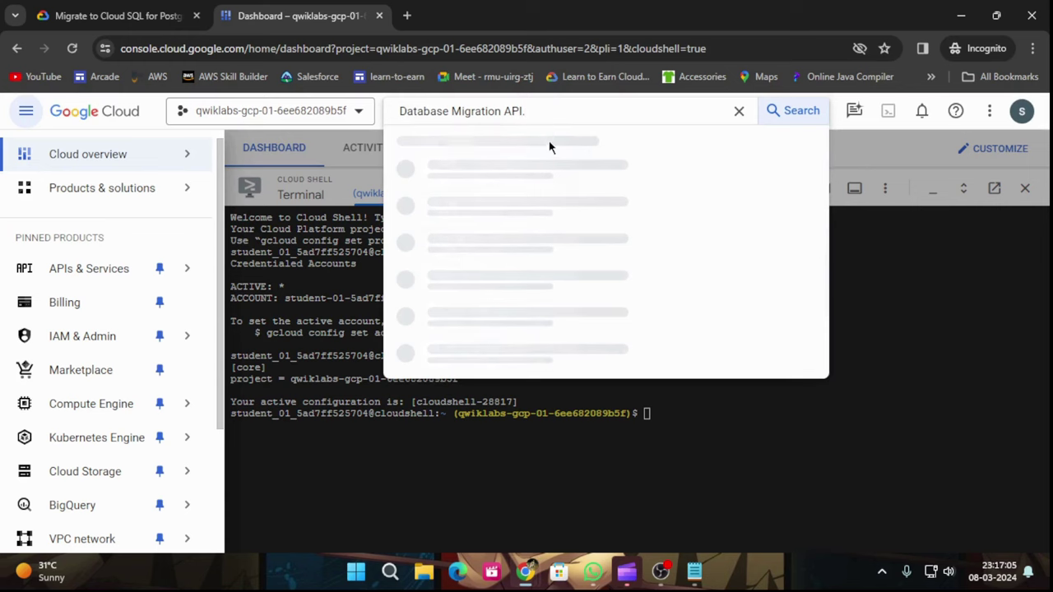
pyautogui.press('Return')
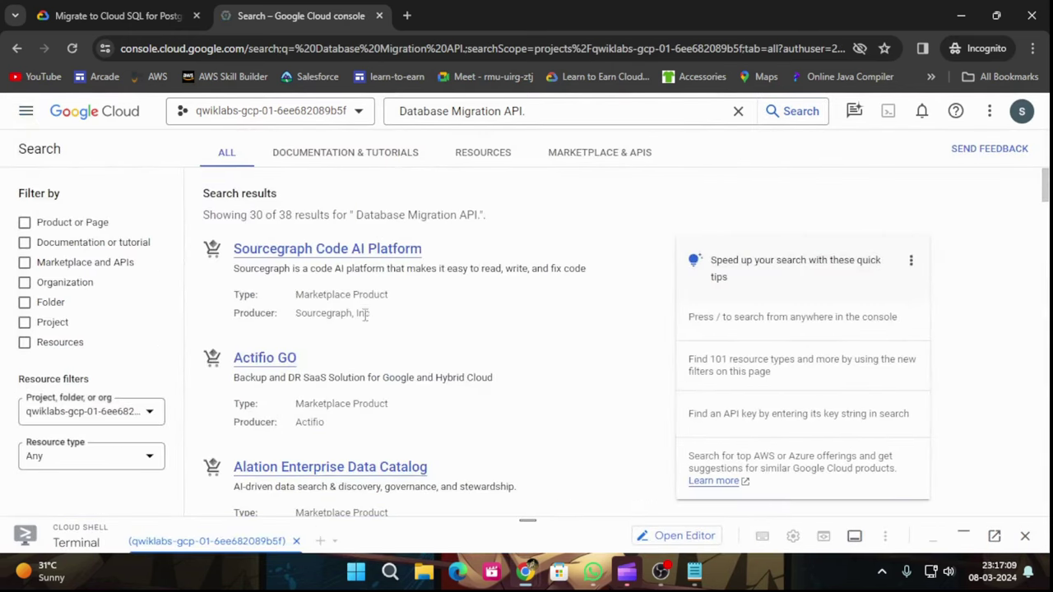
pyautogui.scroll(-2, 383, 431)
pyautogui.scroll(2, 388, 437)
pyautogui.click(543, 110)
pyautogui.press('BackSpace')
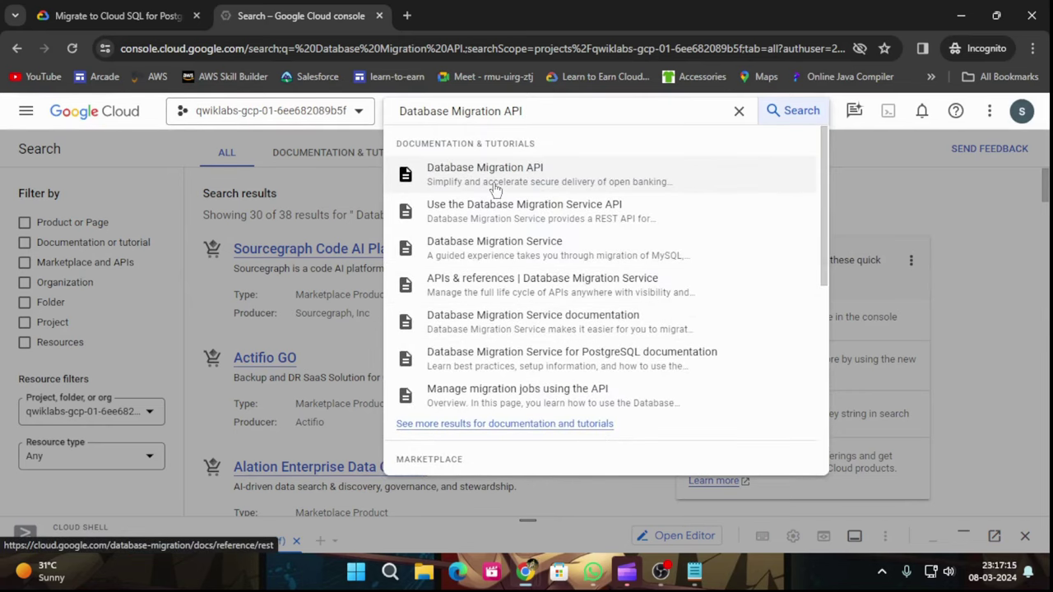
pyautogui.click(496, 189)
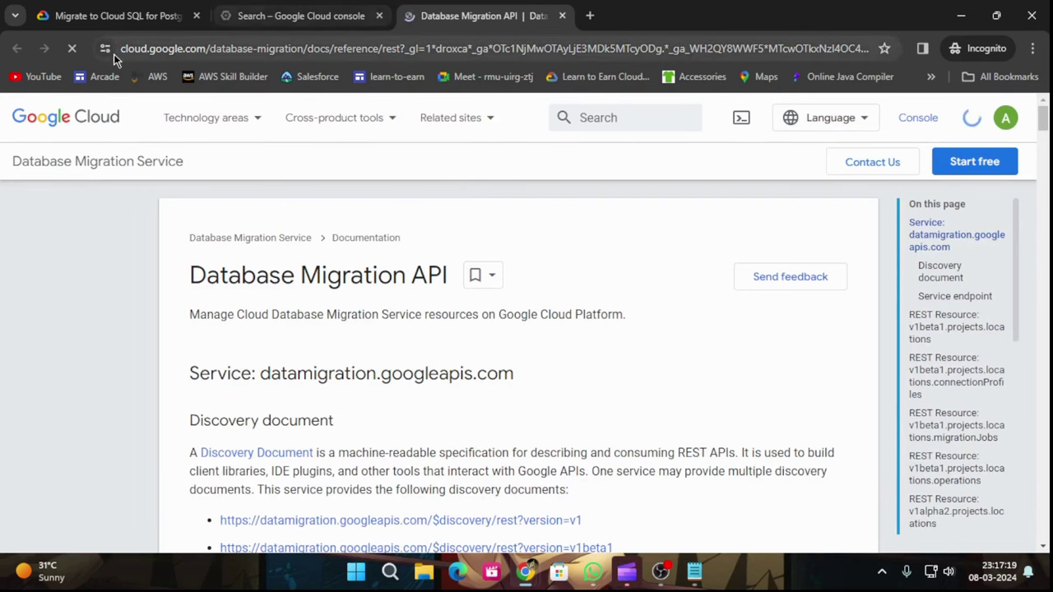
pyautogui.click(247, 15)
pyautogui.scroll(-5, 400, 279)
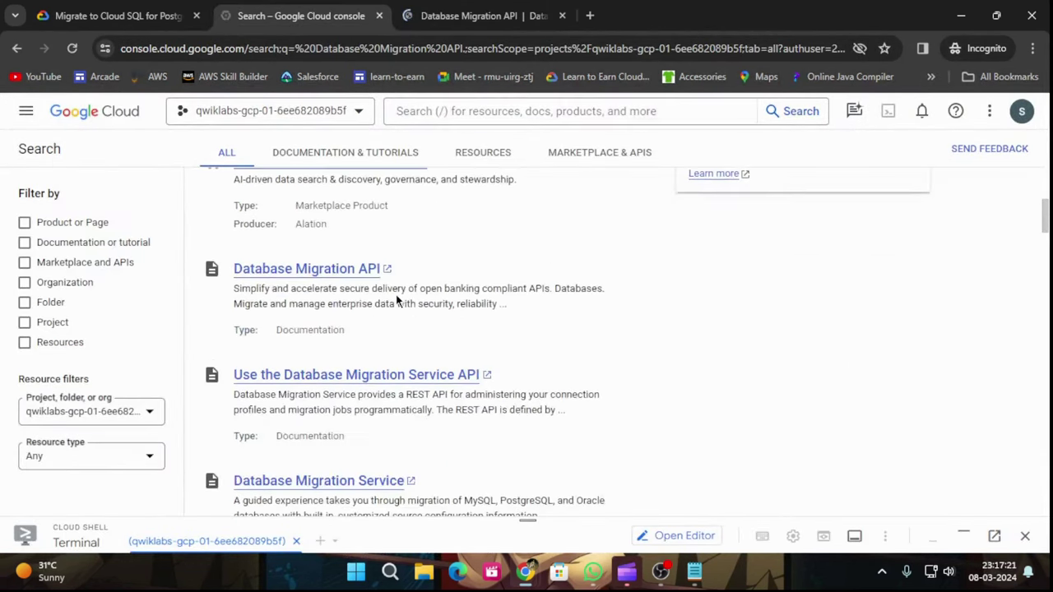
pyautogui.click(305, 191)
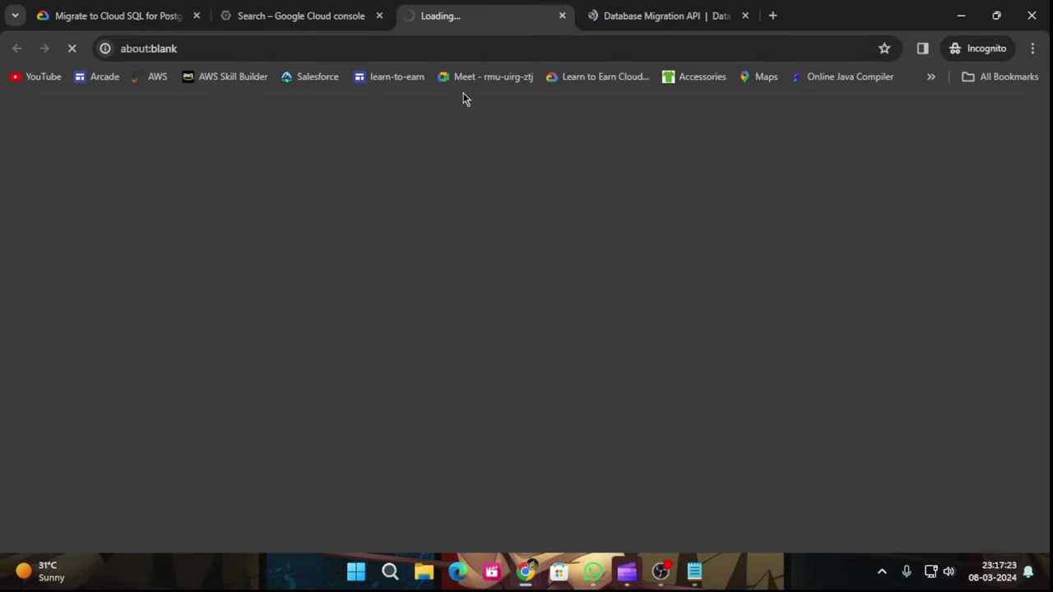
pyautogui.click(745, 17)
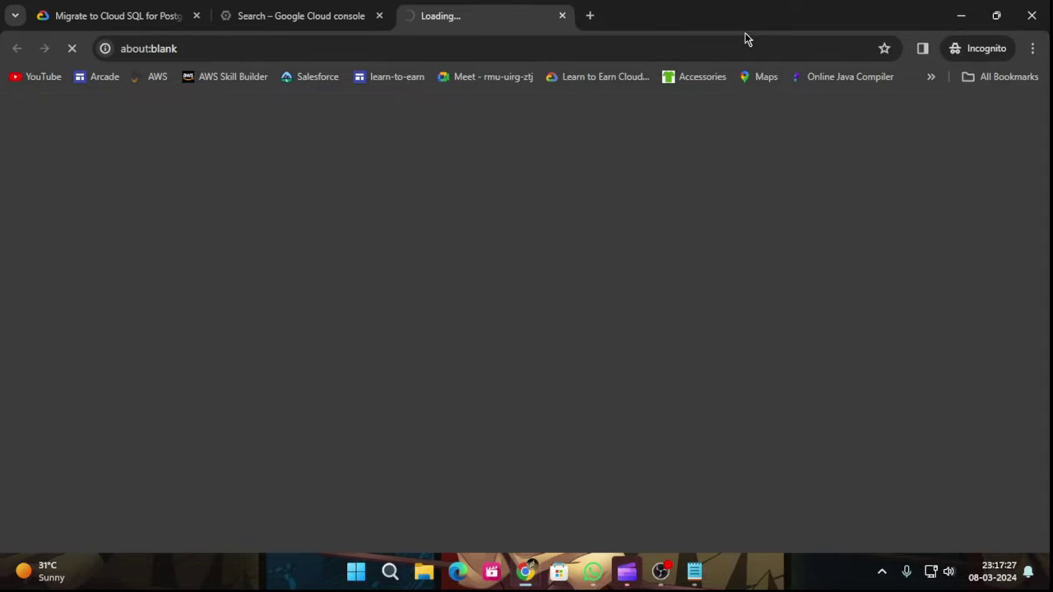
pyautogui.click(130, 8)
pyautogui.scroll(-4, 399, 325)
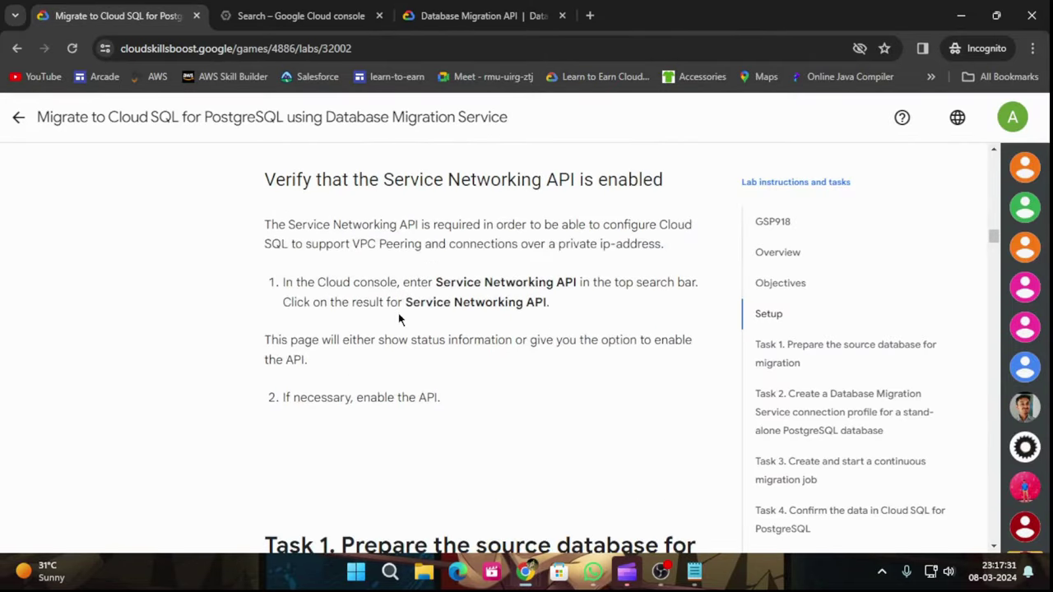
pyautogui.click(529, 11)
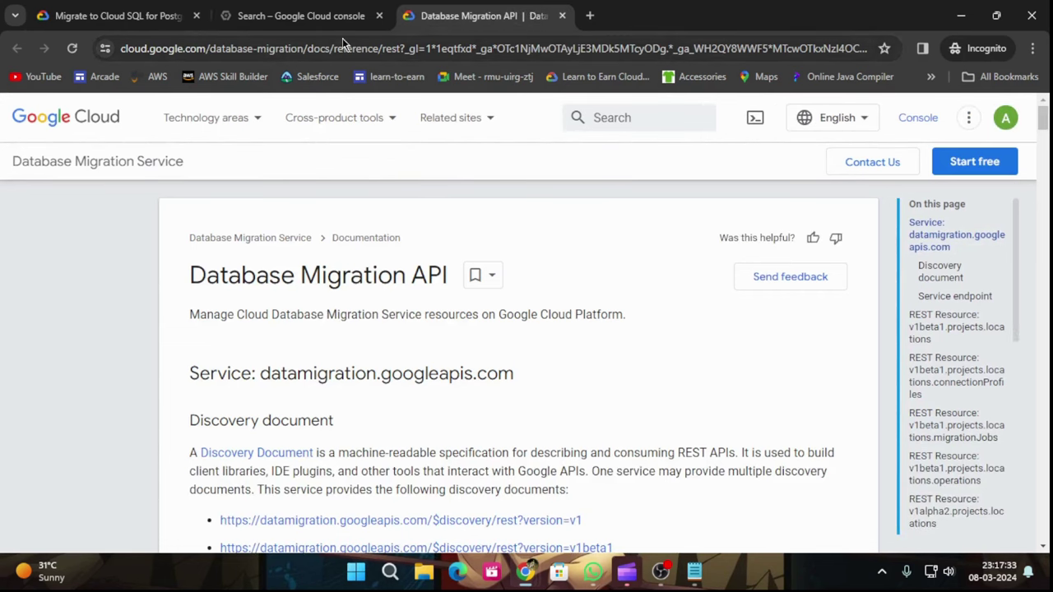
# Step: Open the Database Migration API product page, listed with type API, from the console search results to check its status
pyautogui.click(337, 15)
pyautogui.scroll(-6, 335, 312)
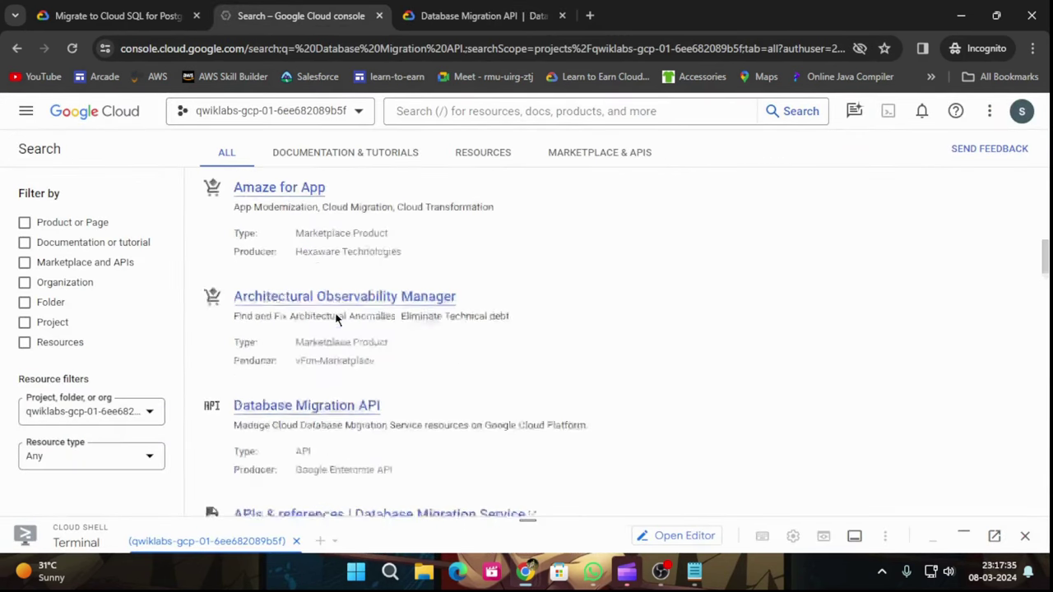
pyautogui.click(345, 275)
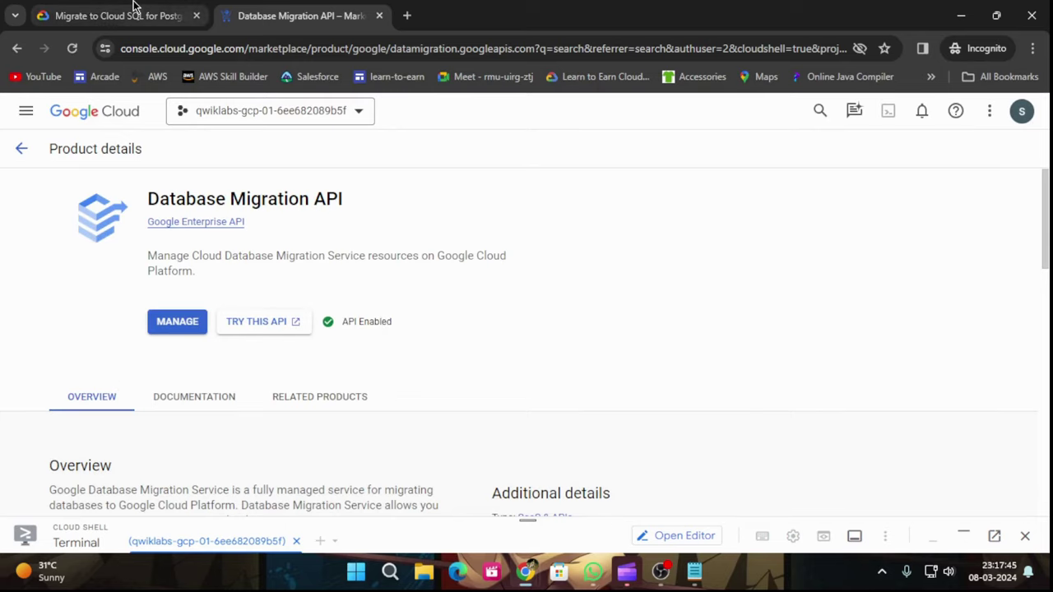
# Step: Find the Service Networking API verification section in the lab instructions and copy the API's name
pyautogui.click(134, 11)
pyautogui.scroll(-5, 329, 296)
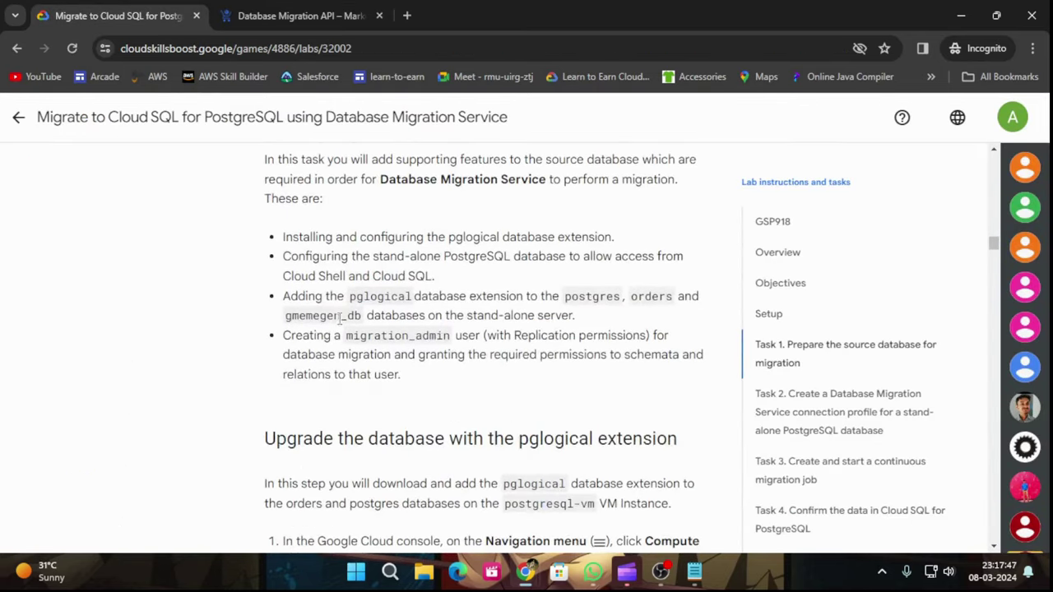
pyautogui.scroll(-2, 340, 325)
pyautogui.scroll(6, 339, 325)
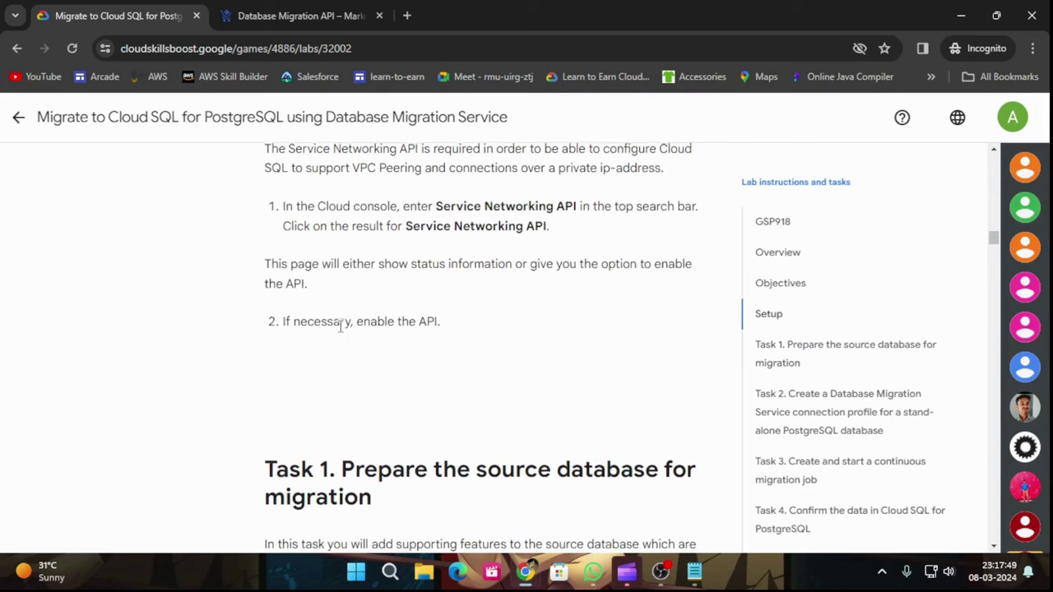
pyautogui.scroll(1, 341, 327)
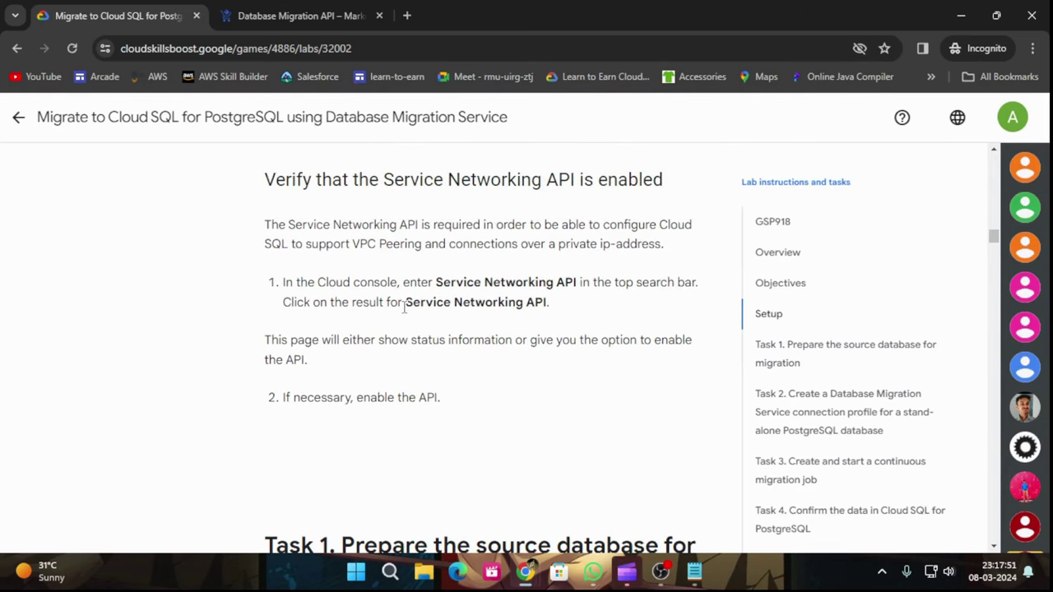
pyautogui.moveTo(404, 306); pyautogui.dragTo(538, 303)
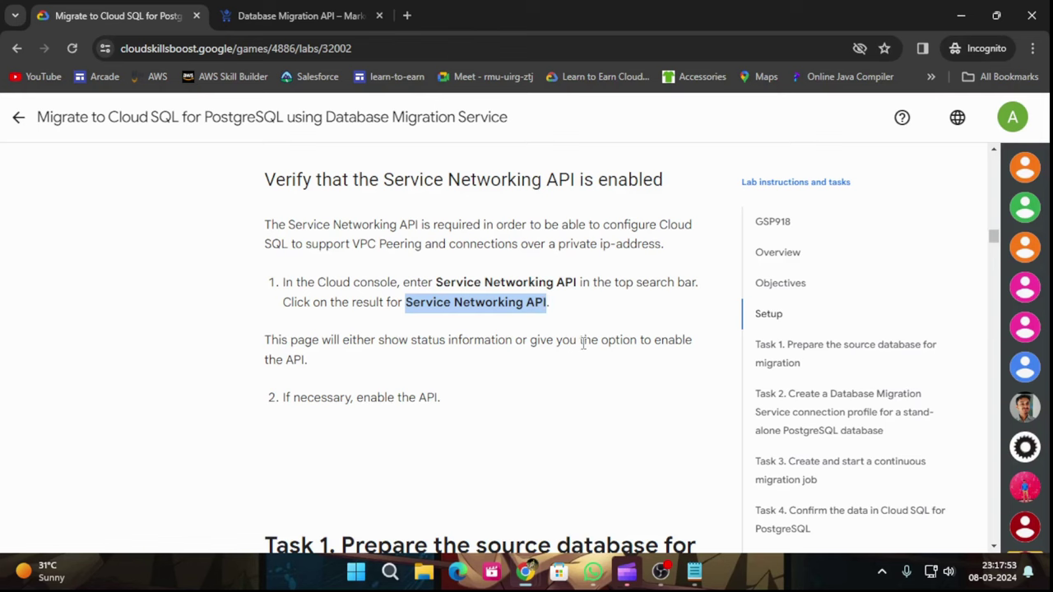
# Step: Search the Cloud console for "Service Networking API", open its product page to check its status, and dismiss the menu tip
pyautogui.click(329, 17)
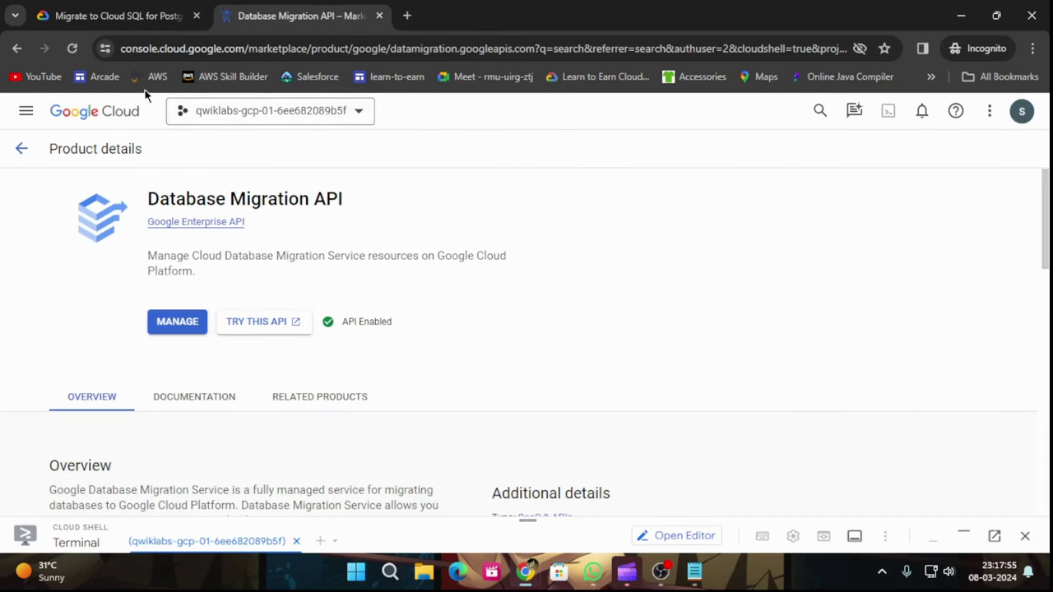
pyautogui.click(20, 148)
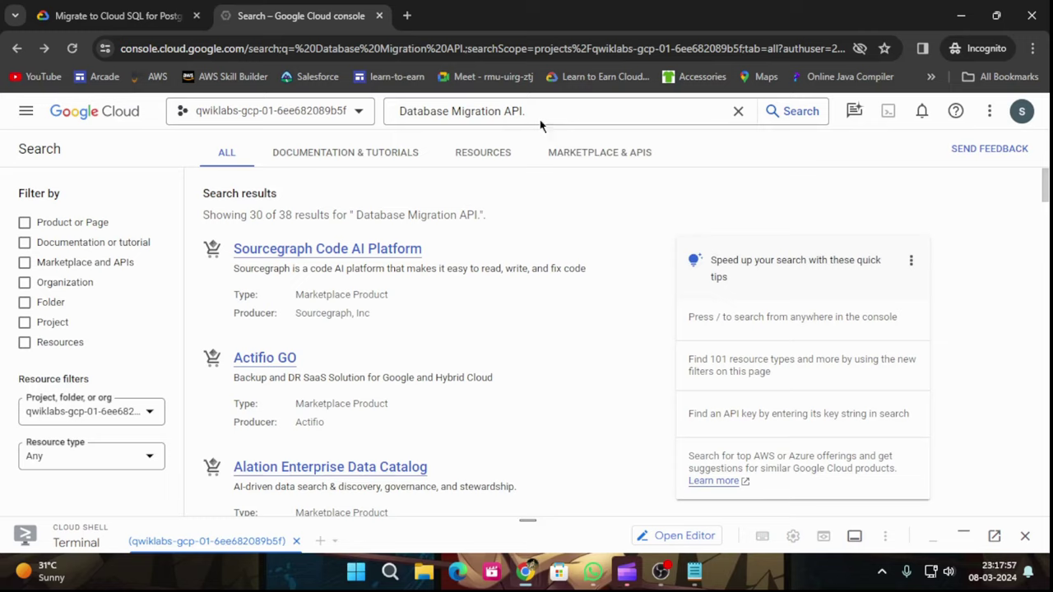
pyautogui.moveTo(530, 112); pyautogui.dragTo(385, 115)
pyautogui.write('Service Networking API')
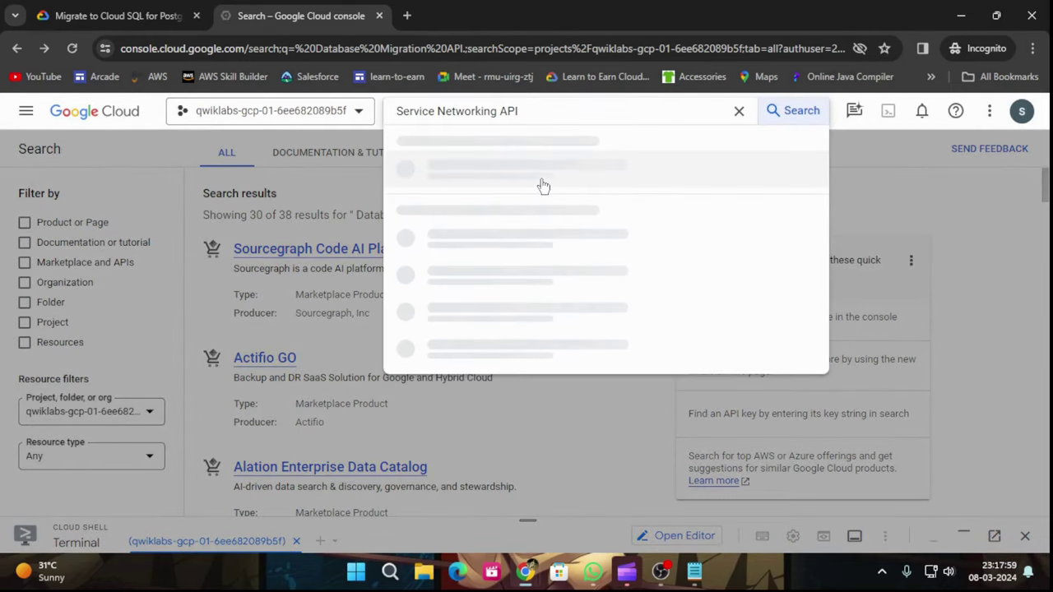
pyautogui.press('Return')
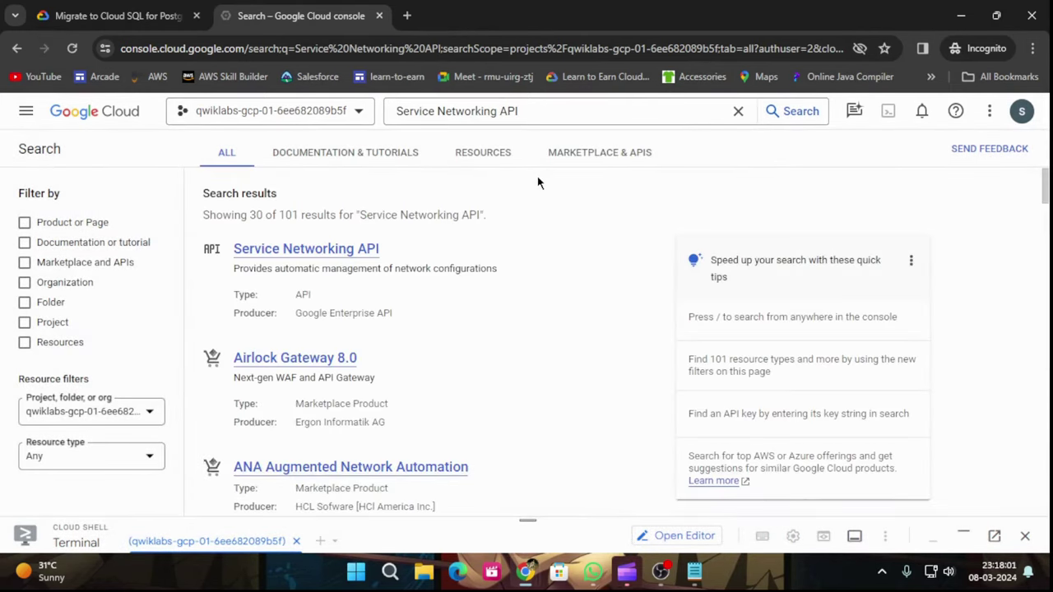
pyautogui.click(300, 251)
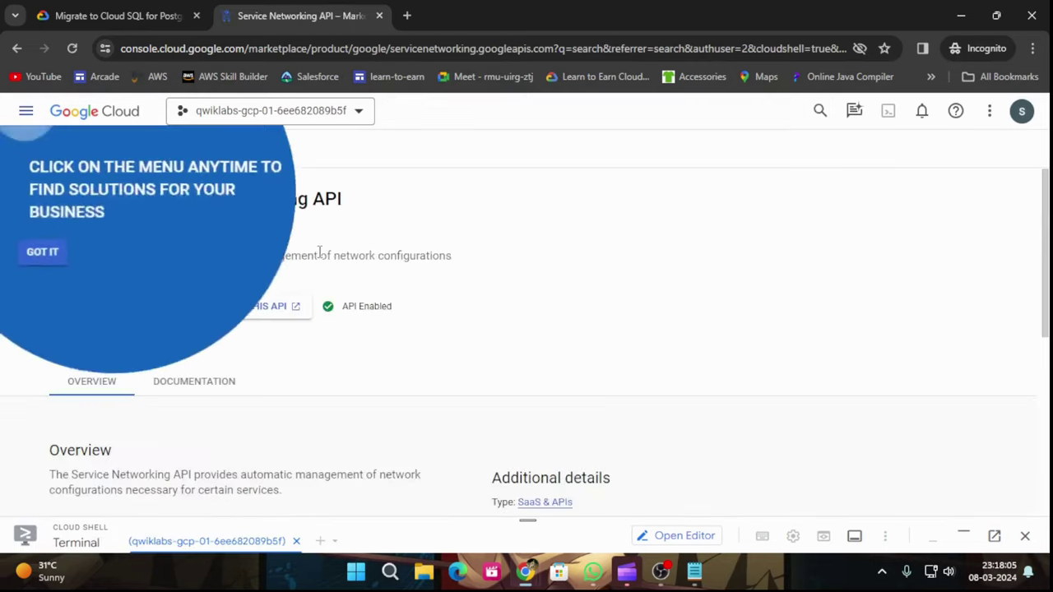
pyautogui.click(37, 244)
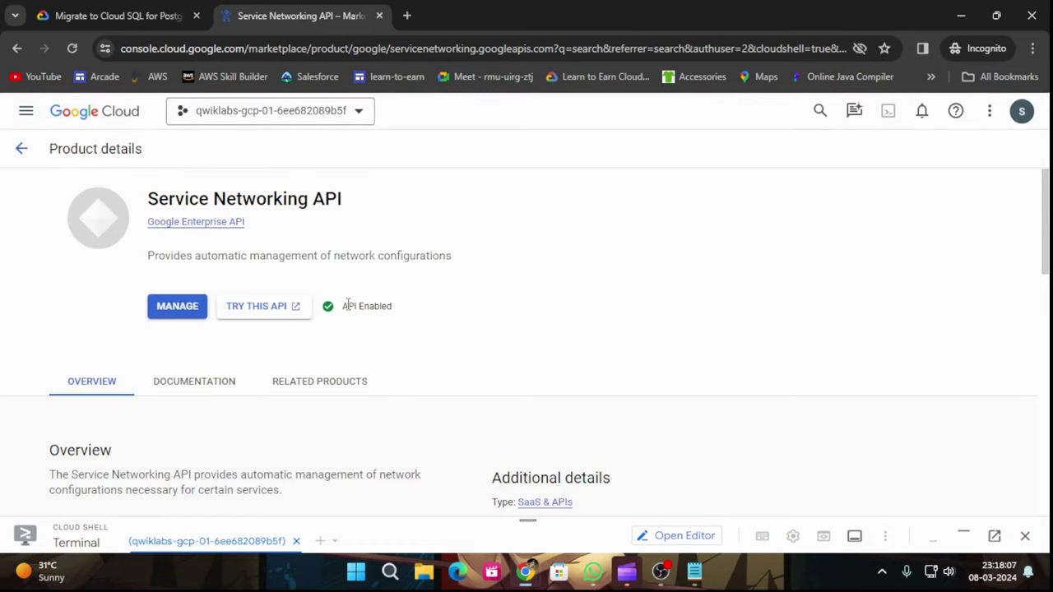
# Step: Read the lab's pglogical upgrade steps and open the Compute Engine VM instances page in the Cloud console
pyautogui.hotkey('ctrl', 'shift', 'Tab')
pyautogui.scroll(-7, 460, 295)
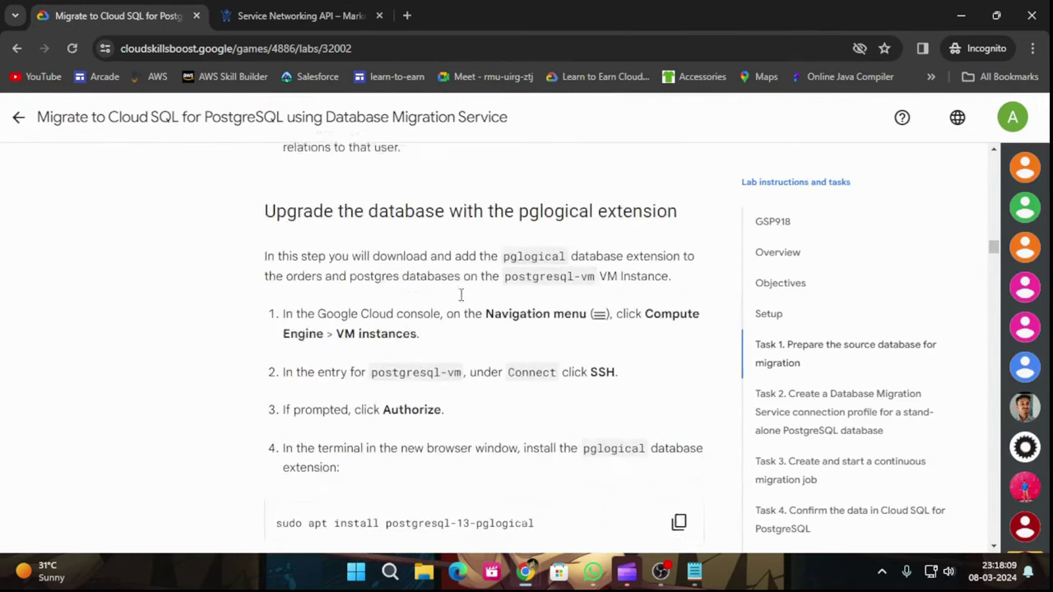
pyautogui.scroll(-1, 460, 295)
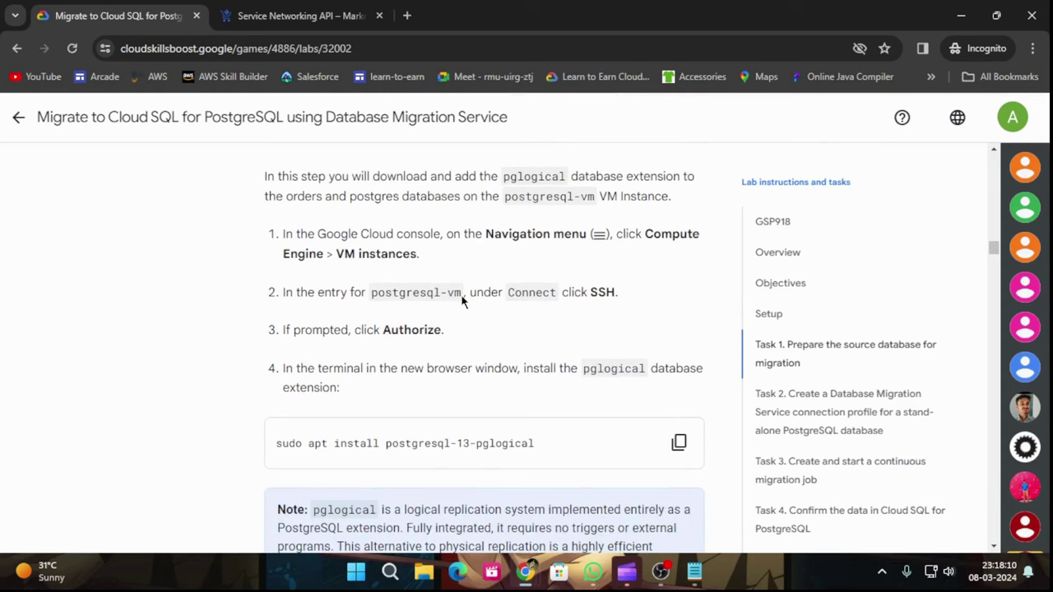
pyautogui.click(315, 15)
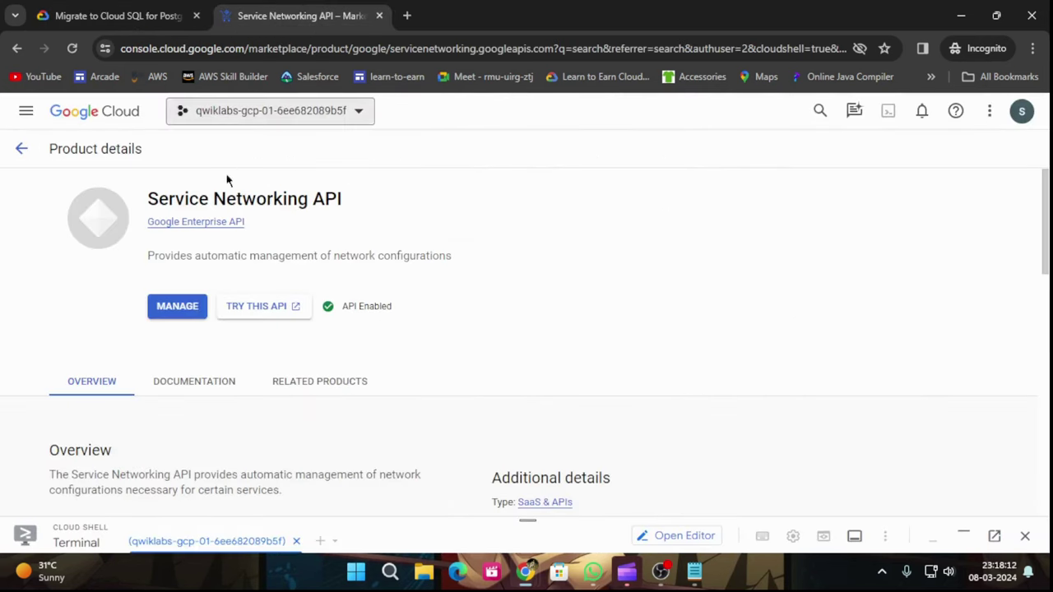
pyautogui.click(20, 150)
pyautogui.click(25, 110)
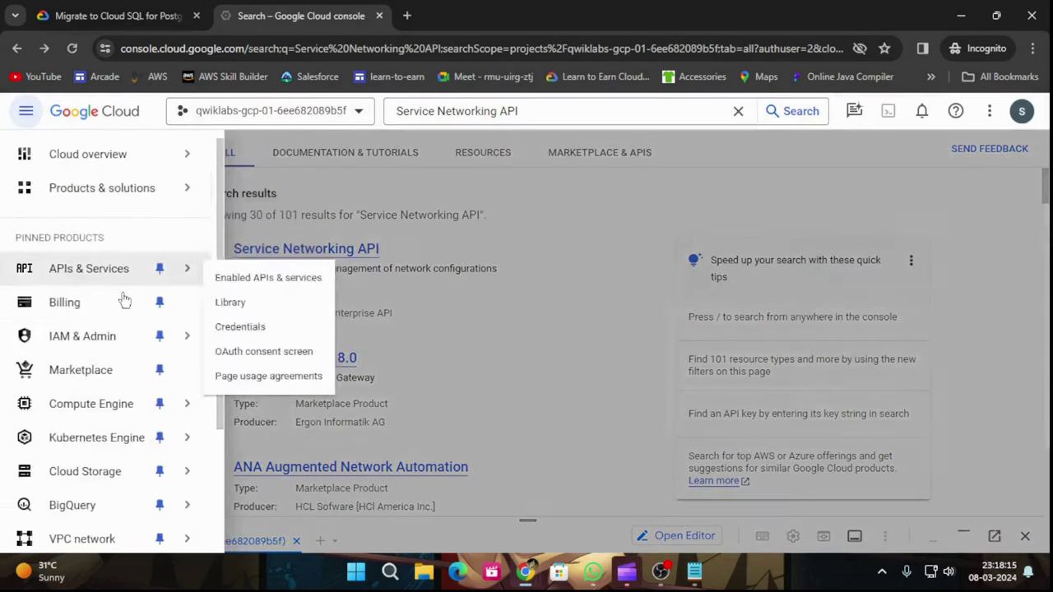
pyautogui.moveTo(164, 403)
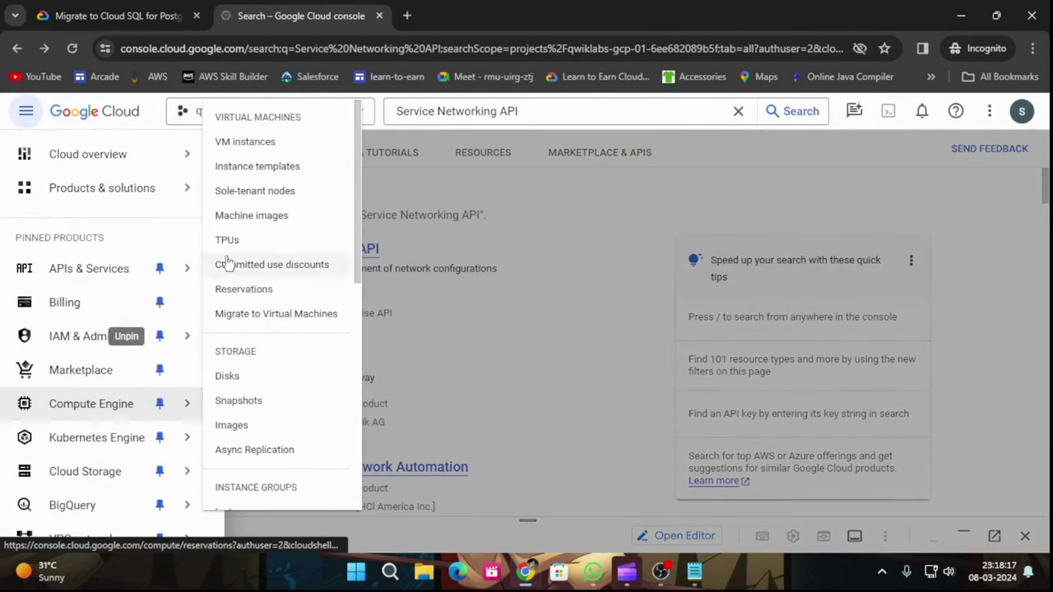
pyautogui.click(247, 143)
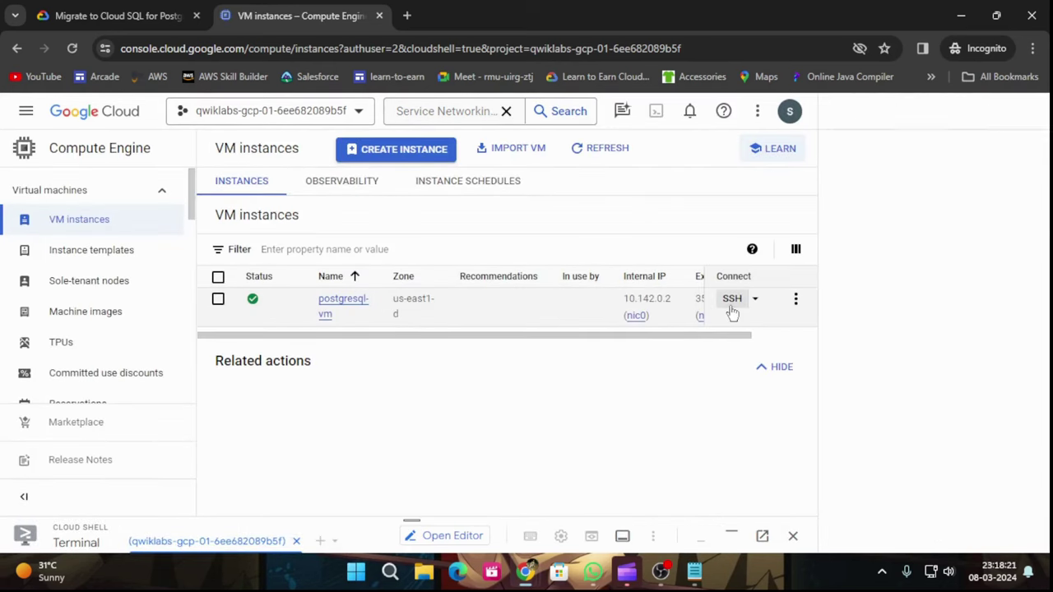
# Step: Open an SSH-in-browser session to postgresql-vm and close the Learn tutorial panel
pyautogui.click(731, 301)
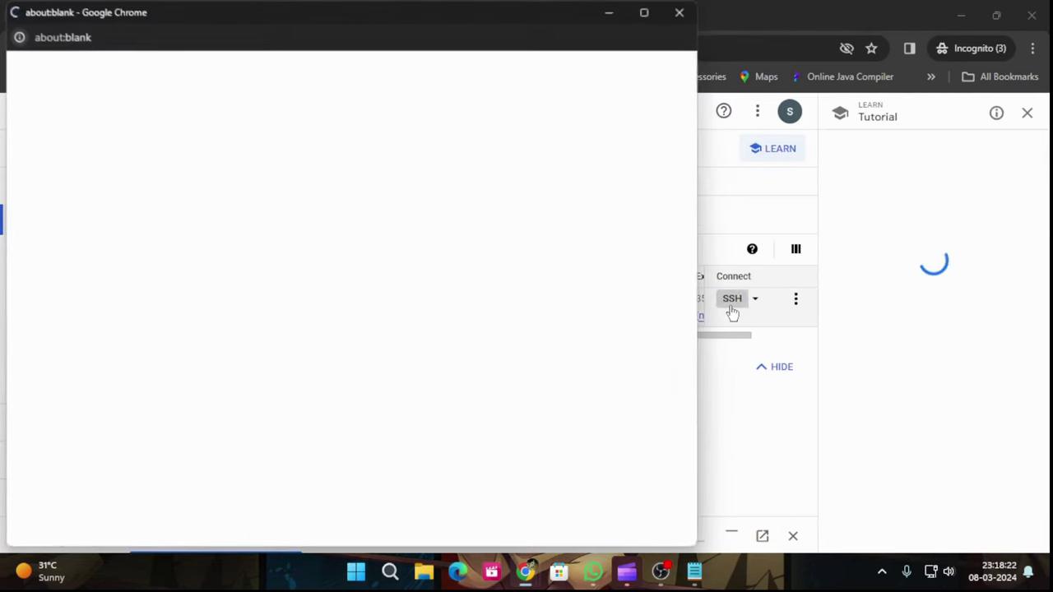
pyautogui.click(609, 13)
pyautogui.click(1026, 112)
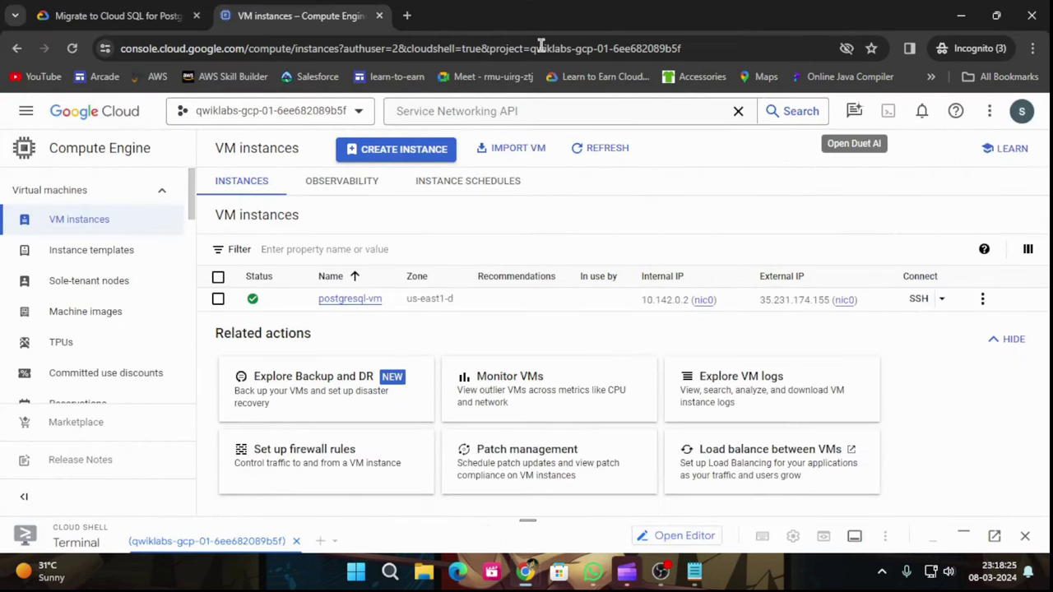
# Step: Find the pglogical installation step in the lab instructions and copy its "sudo apt install postgresql-13-pglogical" command
pyautogui.click(115, 16)
pyautogui.scroll(-3, 292, 326)
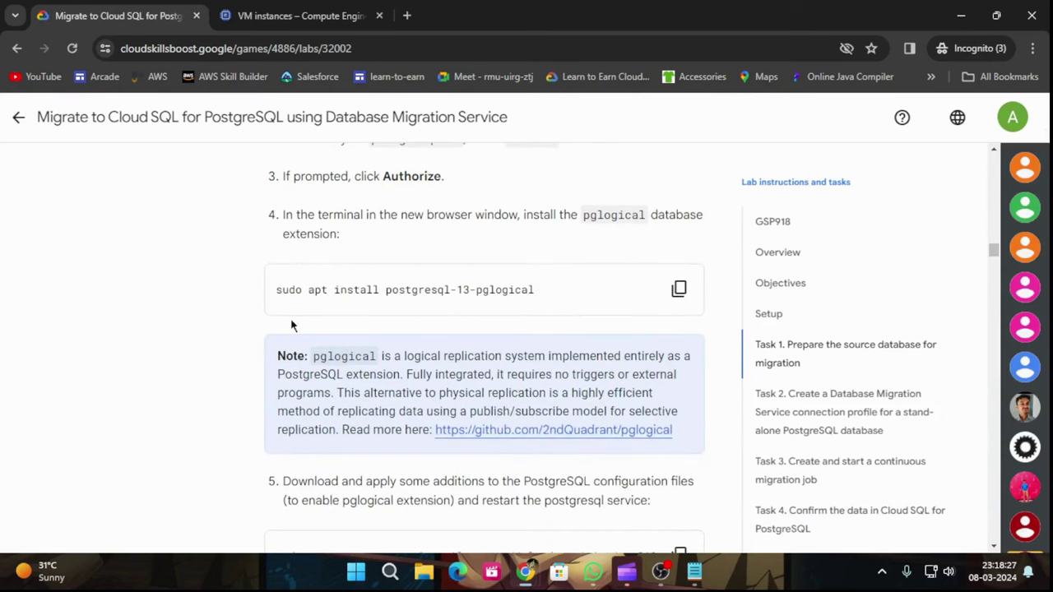
pyautogui.click(674, 299)
# Step: Try to authorize SSH-in-browser to connect to the VM, and minimize the SSH window while it is still connecting
pyautogui.moveTo(534, 575)
pyautogui.click(730, 520)
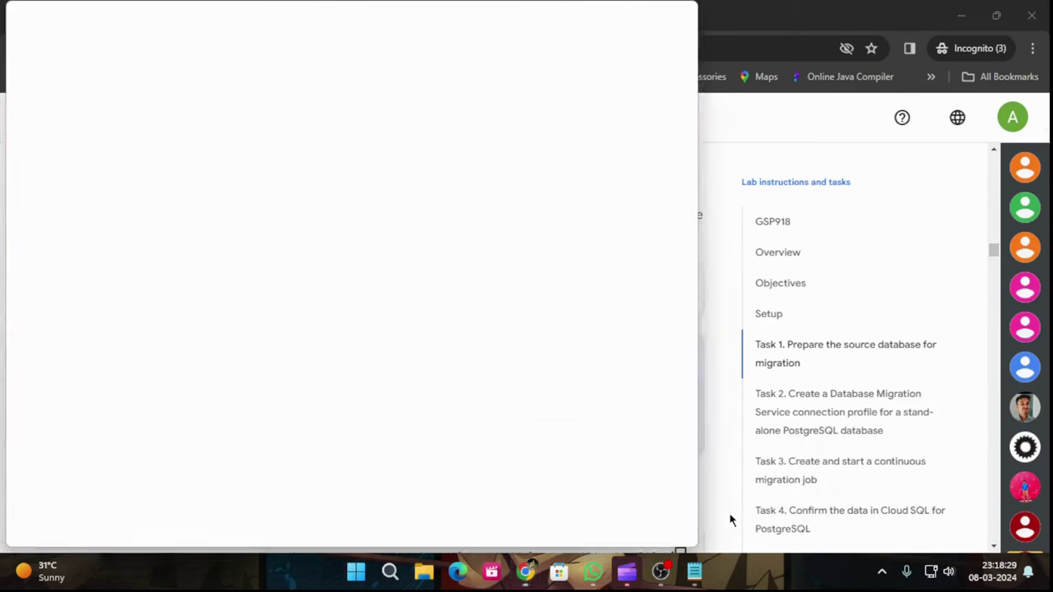
pyautogui.click(283, 345)
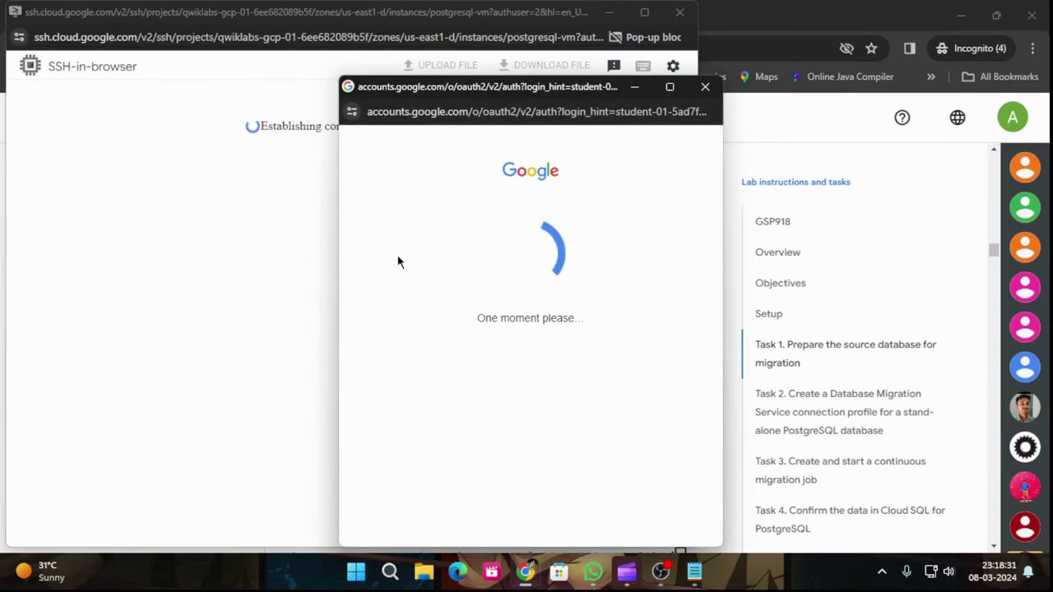
pyautogui.moveTo(526, 569)
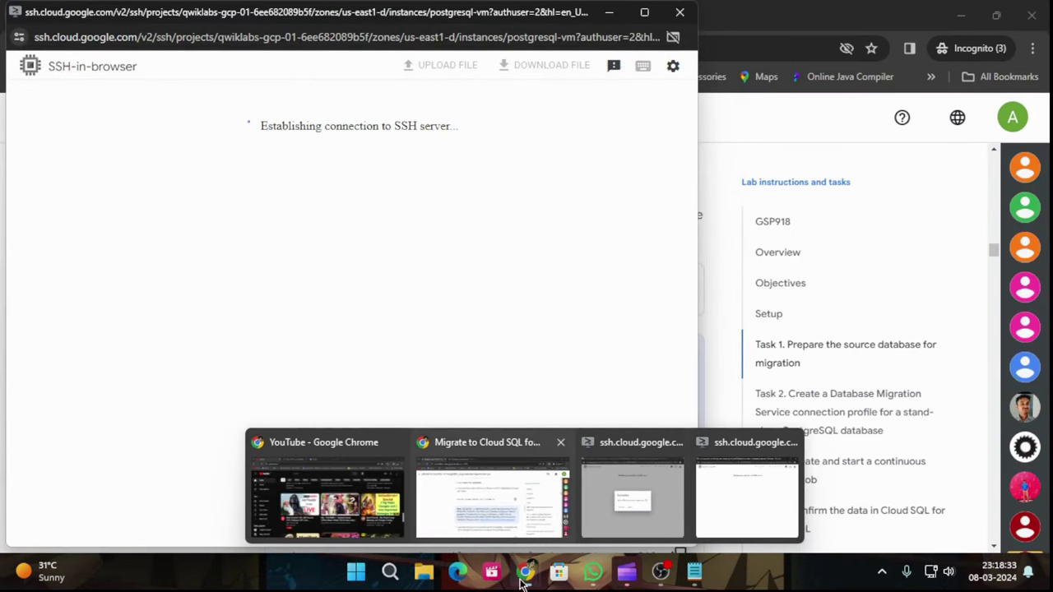
pyautogui.click(673, 447)
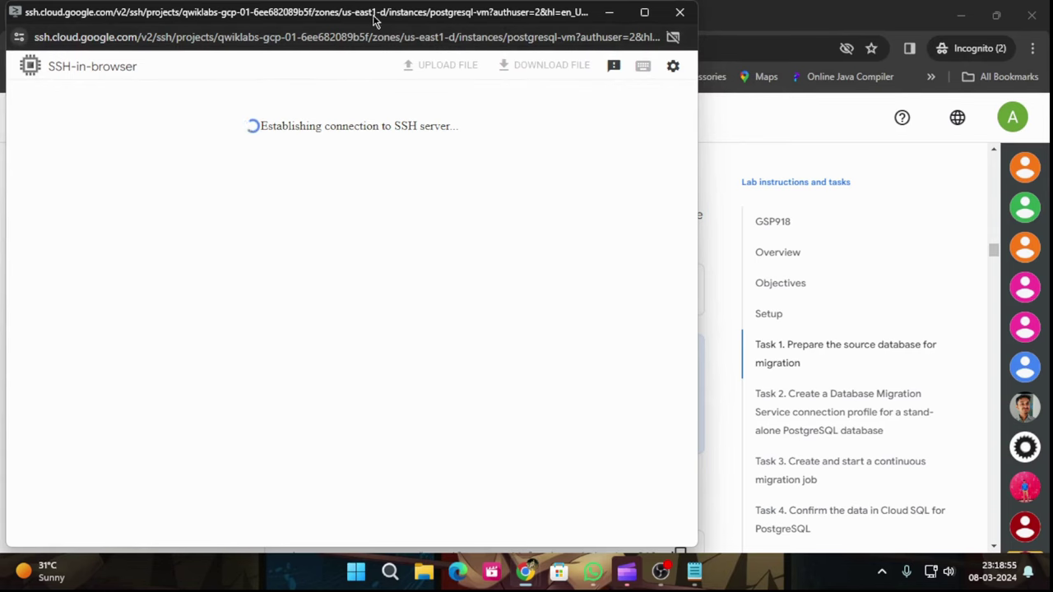
pyautogui.click(609, 12)
# Step: Copy the pglogical install command again from the lab instructions and close the SSH window that is still connecting
pyautogui.click(679, 290)
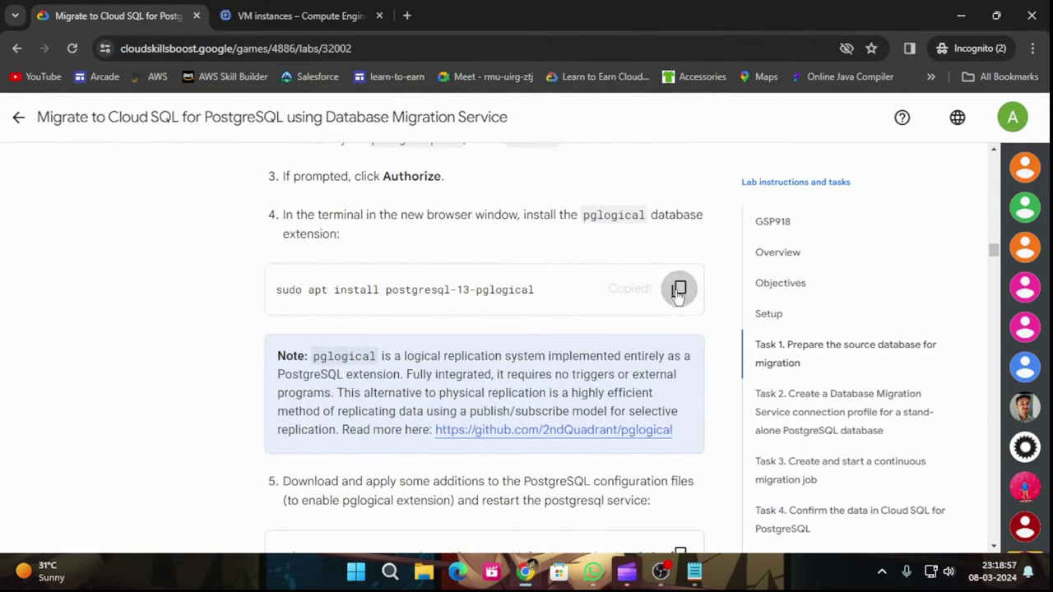
pyautogui.scroll(3, 673, 284)
pyautogui.scroll(-3, 673, 276)
pyautogui.moveTo(525, 571)
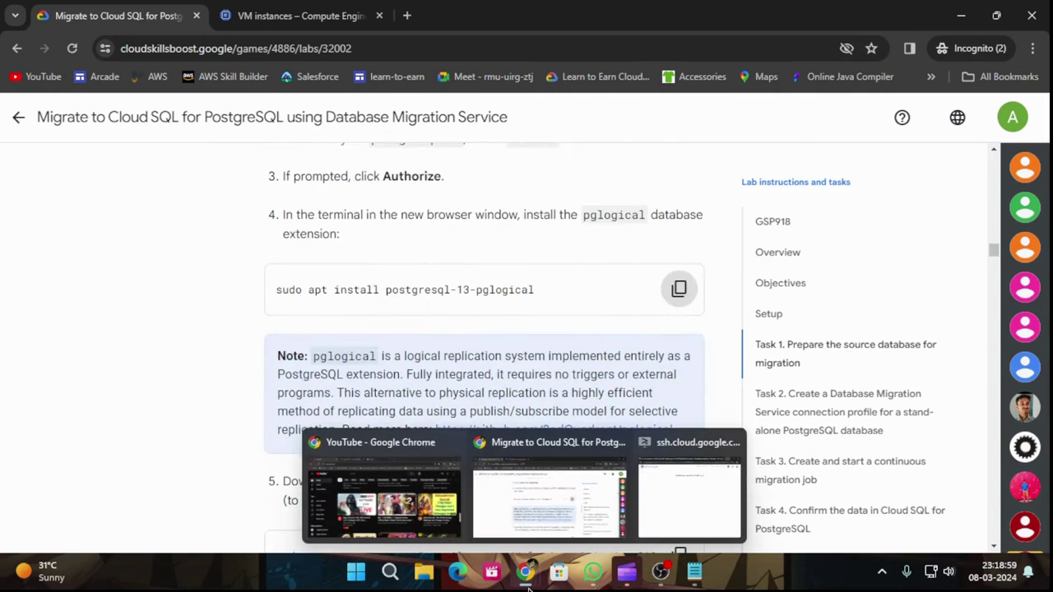
pyautogui.click(680, 505)
pyautogui.click(679, 12)
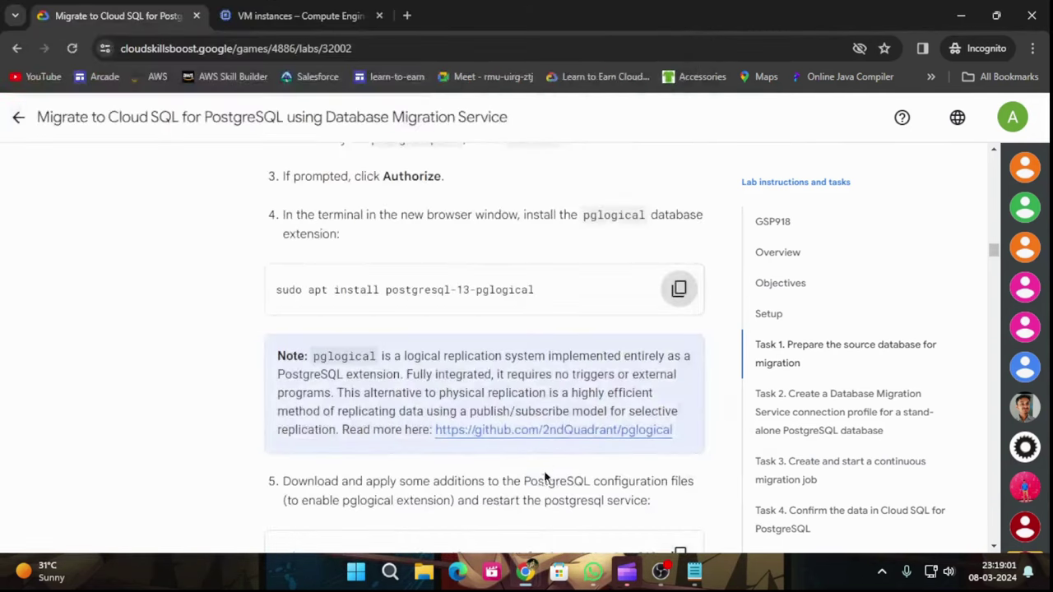
# Step: Start a new authorized SSH session to postgresql-vm and run "sudo apt install postgresql-13-pglogical" in it
pyautogui.scroll(3, 603, 301)
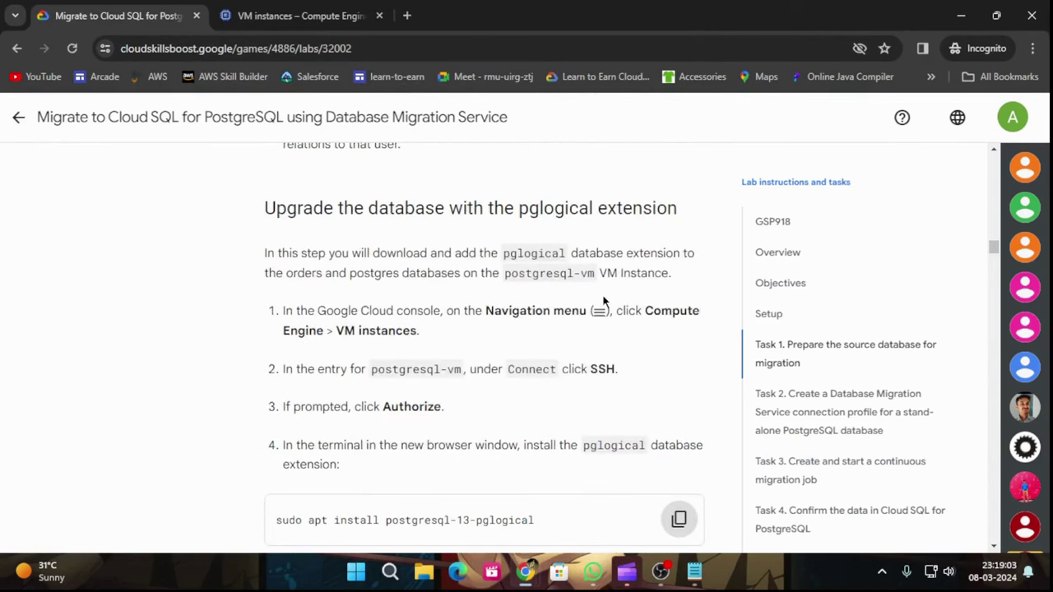
pyautogui.click(279, 16)
pyautogui.click(916, 299)
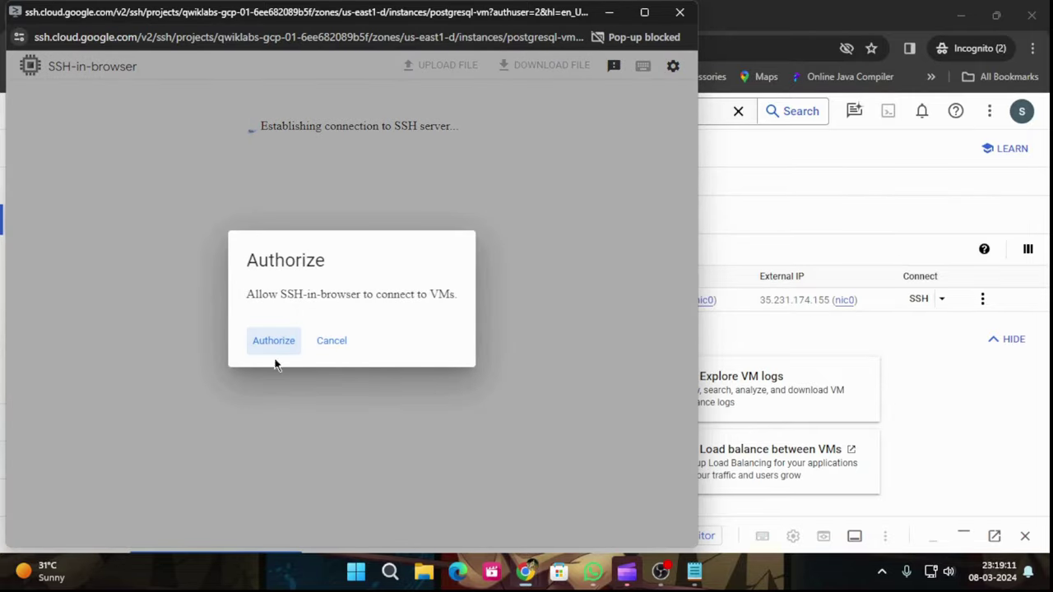
pyautogui.click(277, 344)
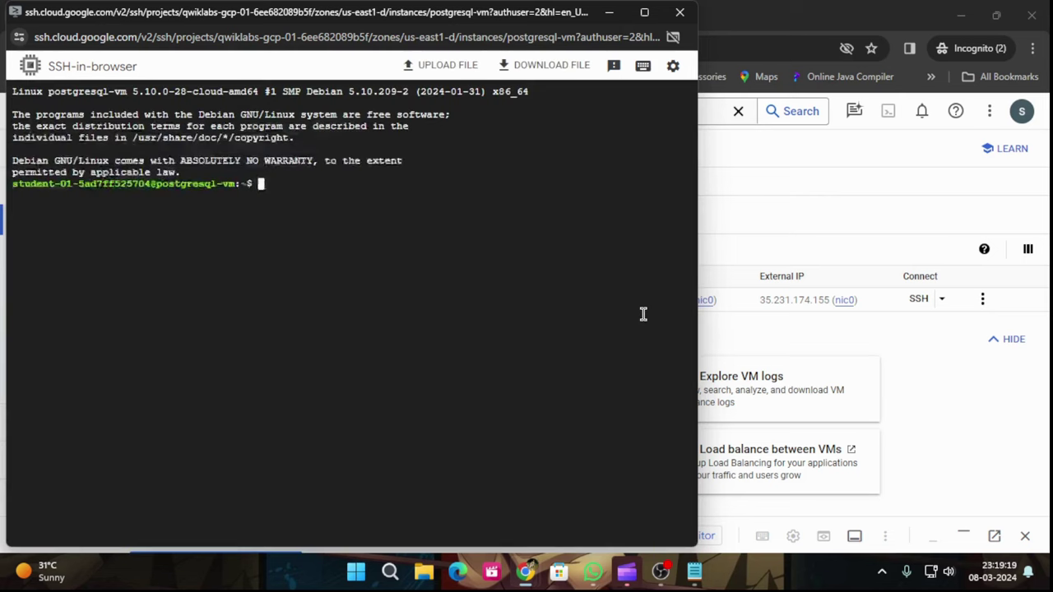
pyautogui.hotkey('ctrl', 'v')
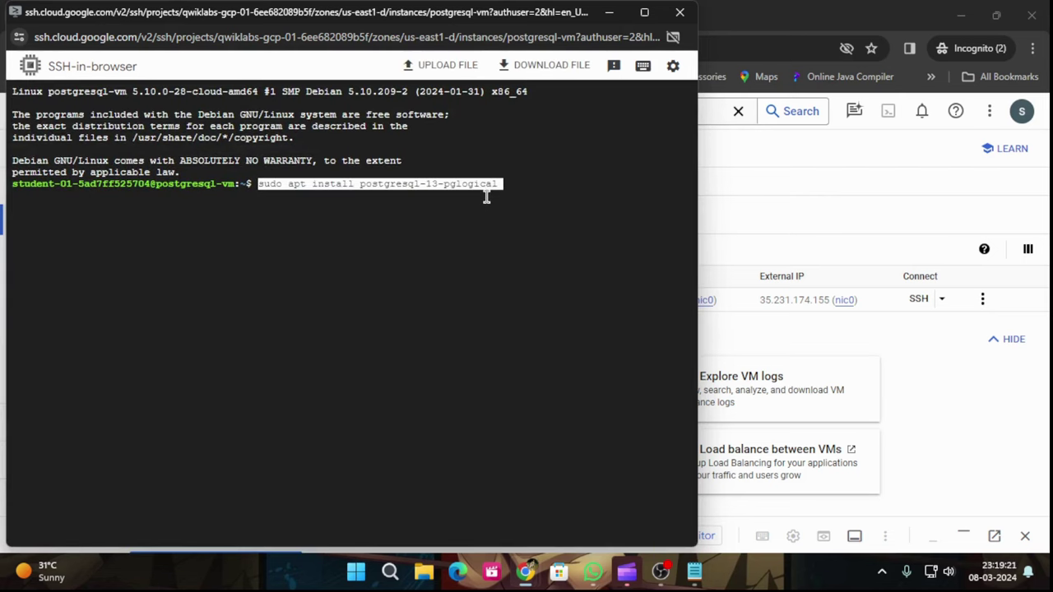
pyautogui.press('Return')
# Step: Return to the lab instructions and copy the step 5 command block that updates the PostgreSQL configuration files
pyautogui.moveTo(531, 584)
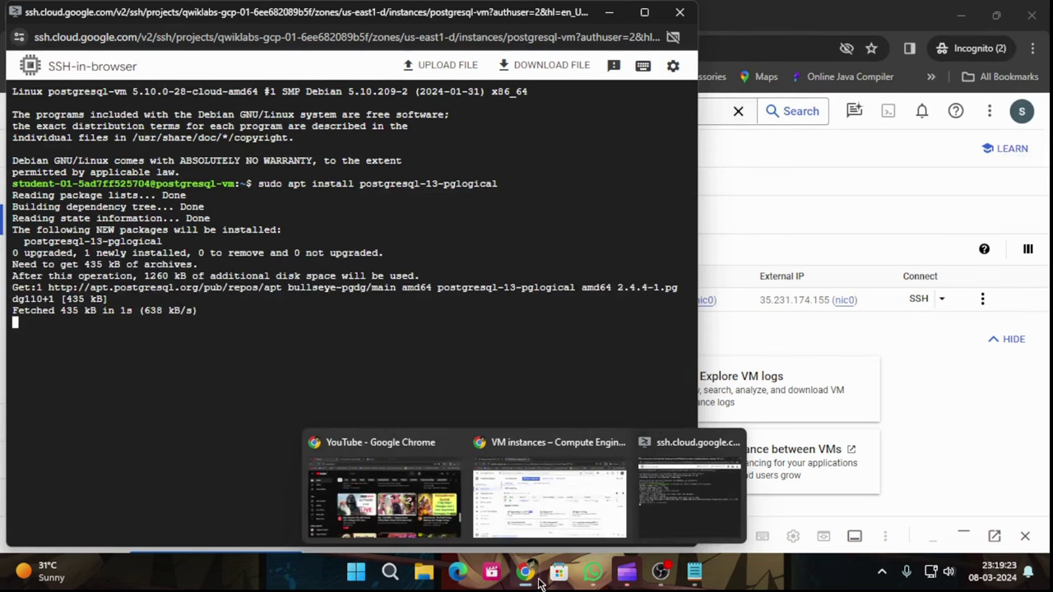
pyautogui.click(542, 494)
pyautogui.click(18, 12)
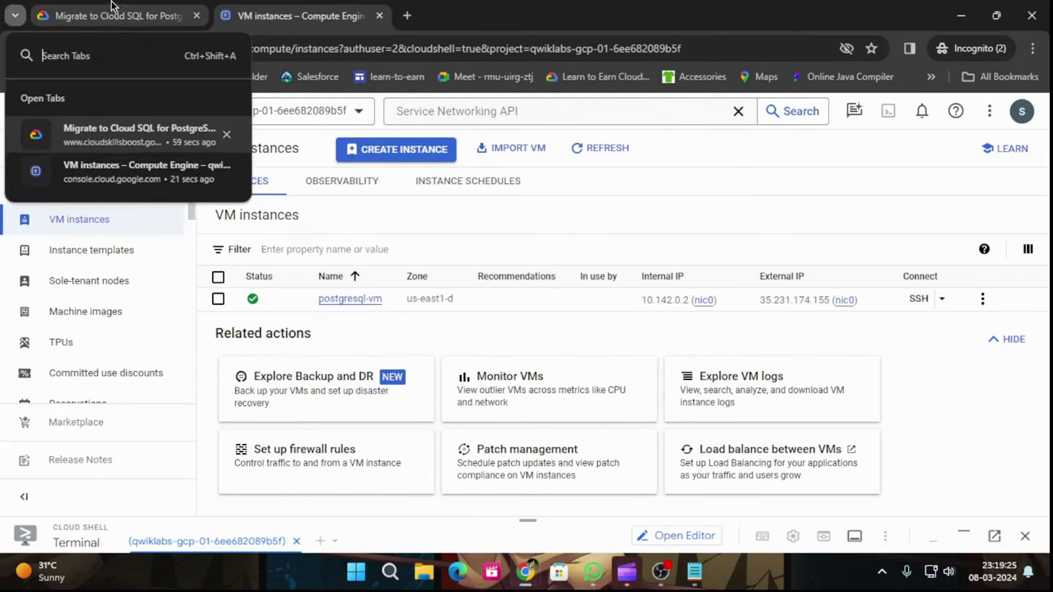
pyautogui.click(115, 14)
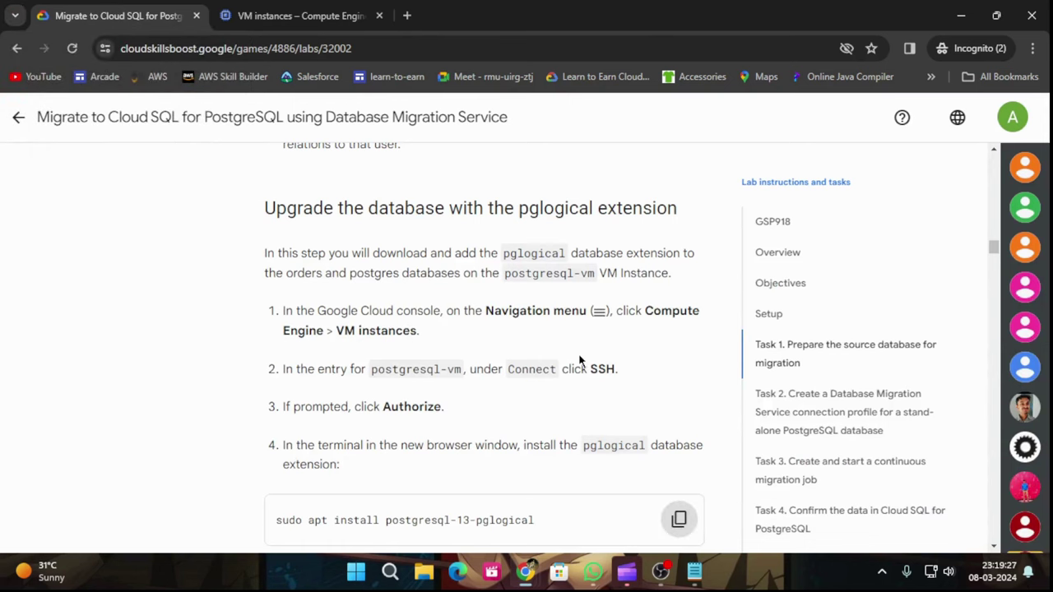
pyautogui.scroll(-7, 579, 359)
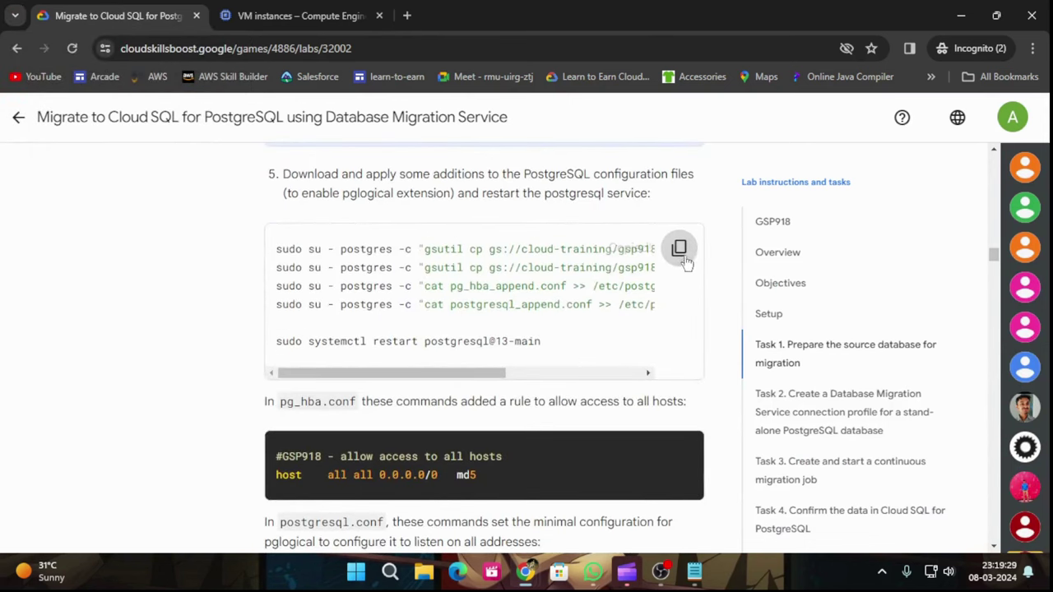
pyautogui.click(679, 249)
pyautogui.scroll(-8, 716, 494)
pyautogui.click(750, 477)
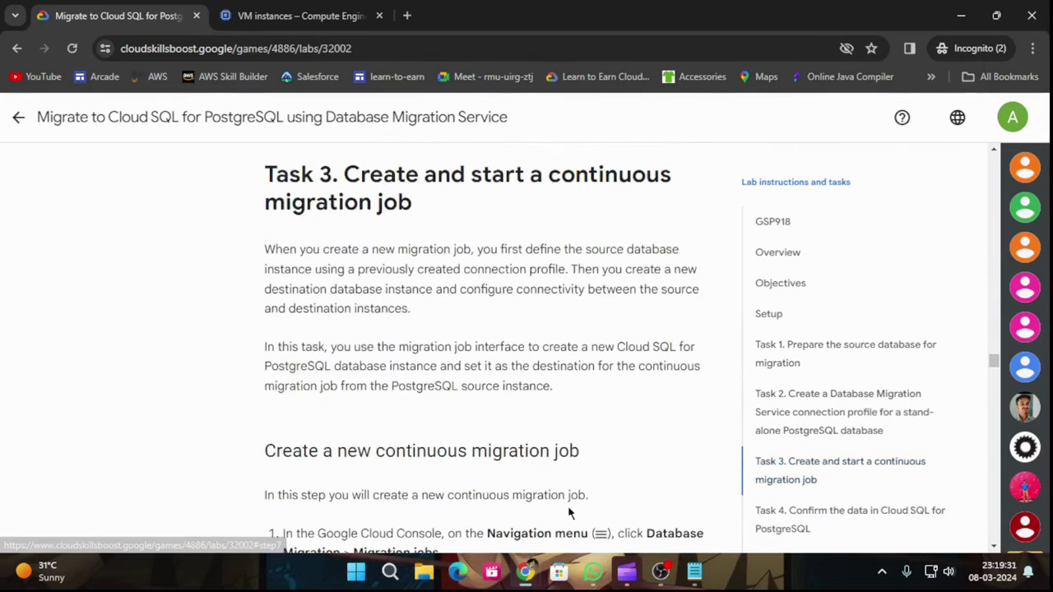
pyautogui.click(776, 349)
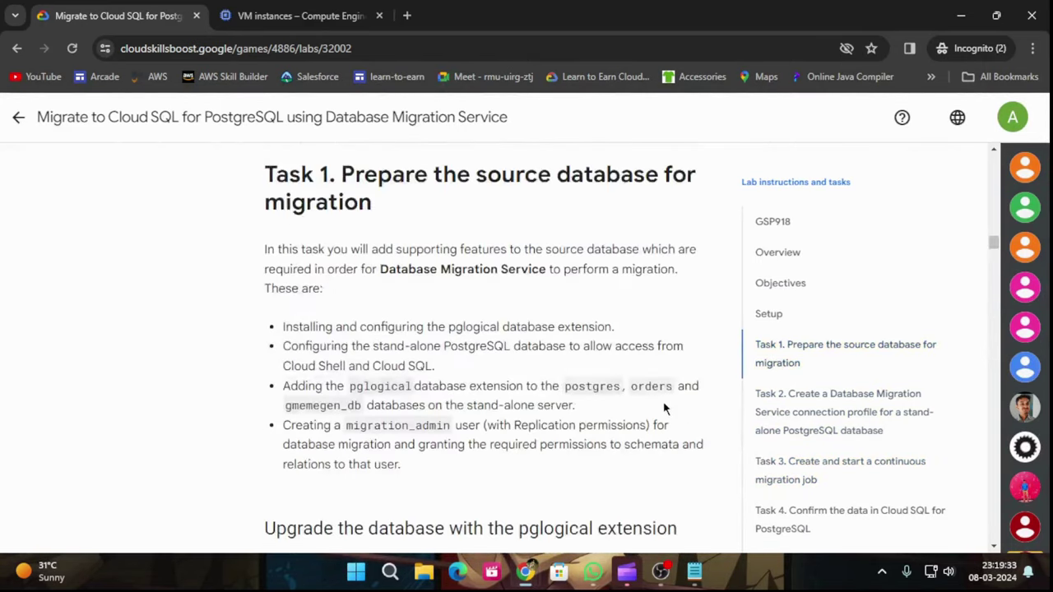
# Step: Recopy the lab's step 5 commands and run them in the SSH terminal to append the pglogical configuration and restart postgresql@13-main
pyautogui.scroll(3, 518, 401)
pyautogui.scroll(-8, 520, 403)
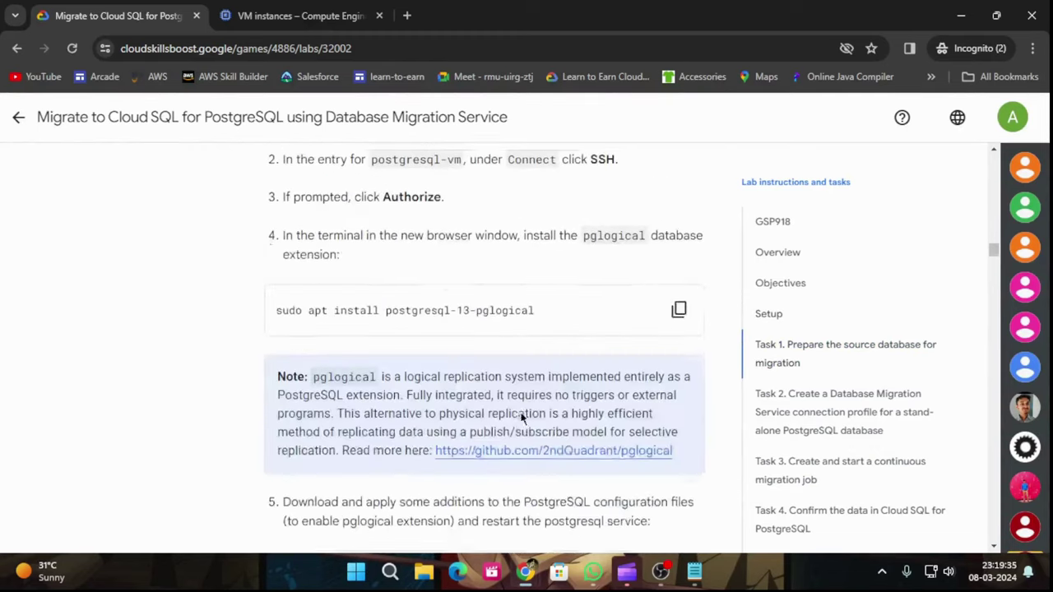
pyautogui.scroll(-2, 527, 420)
pyautogui.click(679, 260)
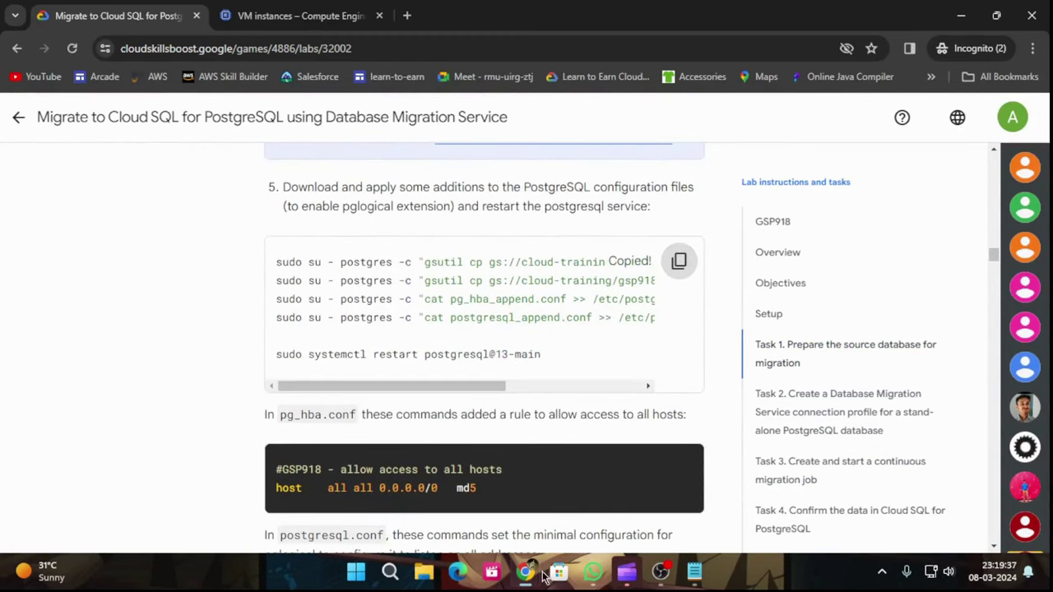
pyautogui.moveTo(543, 570)
pyautogui.click(650, 448)
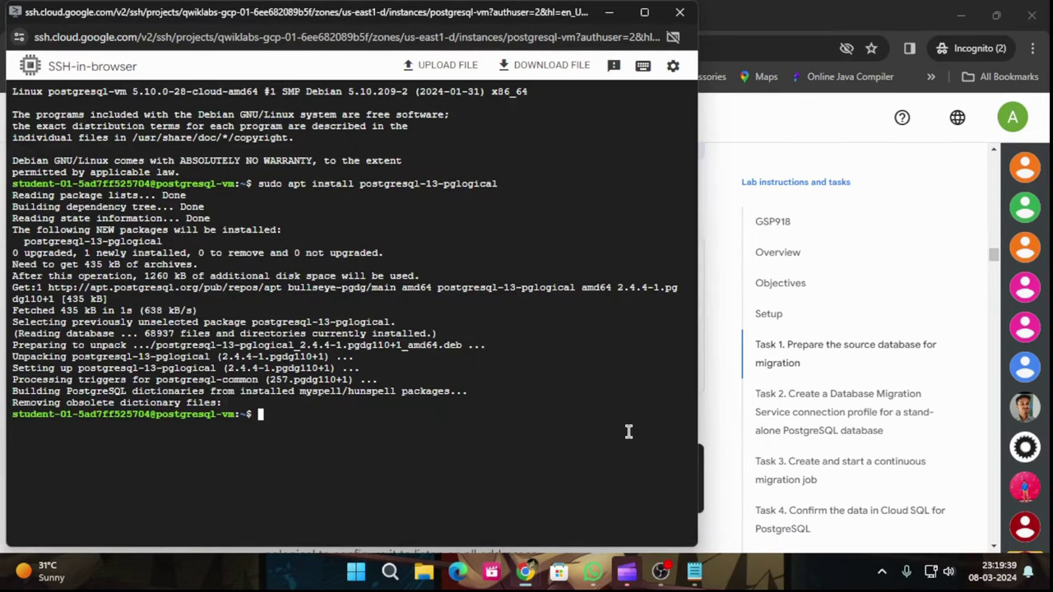
pyautogui.hotkey('ctrl', 'v')
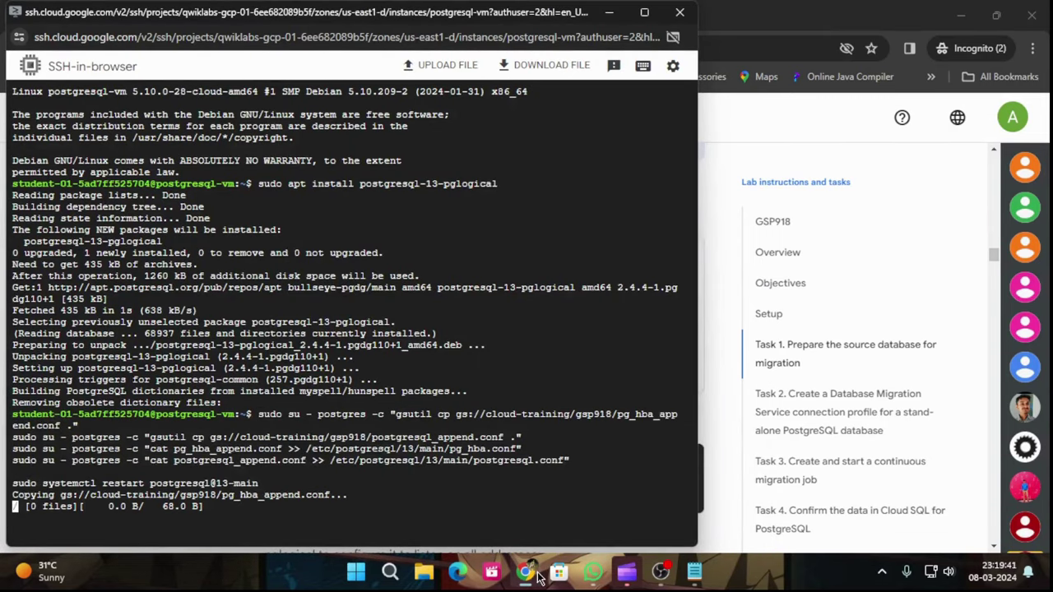
# Step: Copy "sudo su - postgres" from the lab's step 6 and run it in the SSH terminal
pyautogui.moveTo(550, 576)
pyautogui.click(543, 490)
pyautogui.scroll(-5, 544, 439)
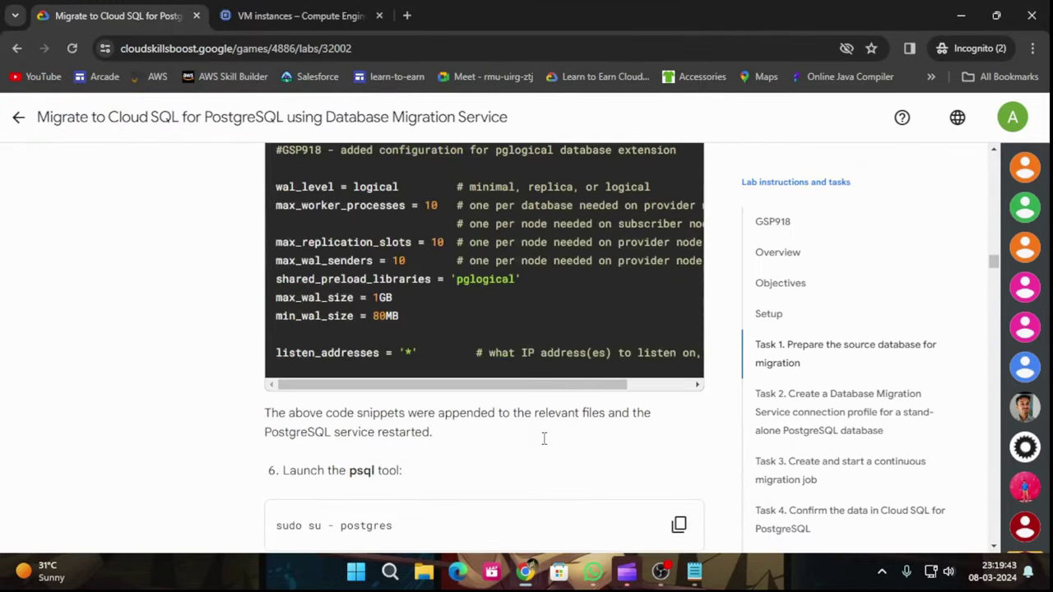
pyautogui.click(679, 374)
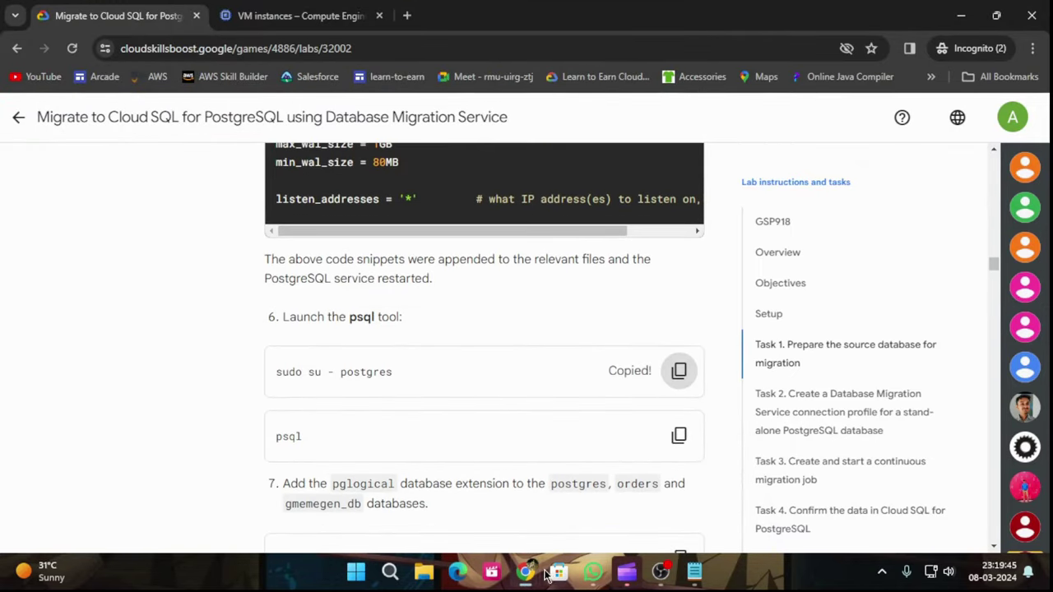
pyautogui.moveTo(527, 573)
pyautogui.click(658, 485)
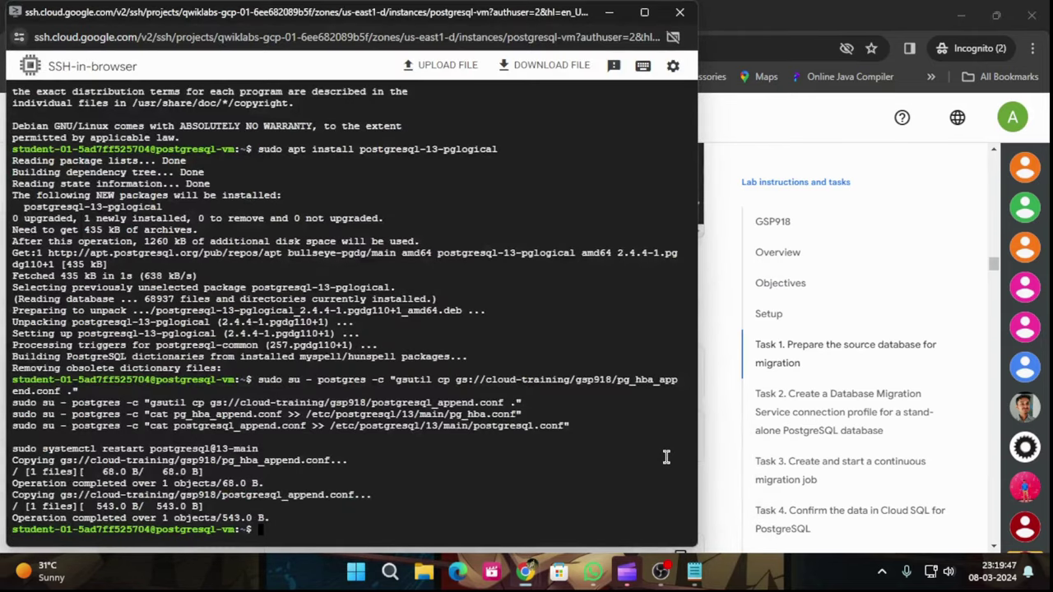
pyautogui.hotkey('ctrl', 'v')
pyautogui.press('Return')
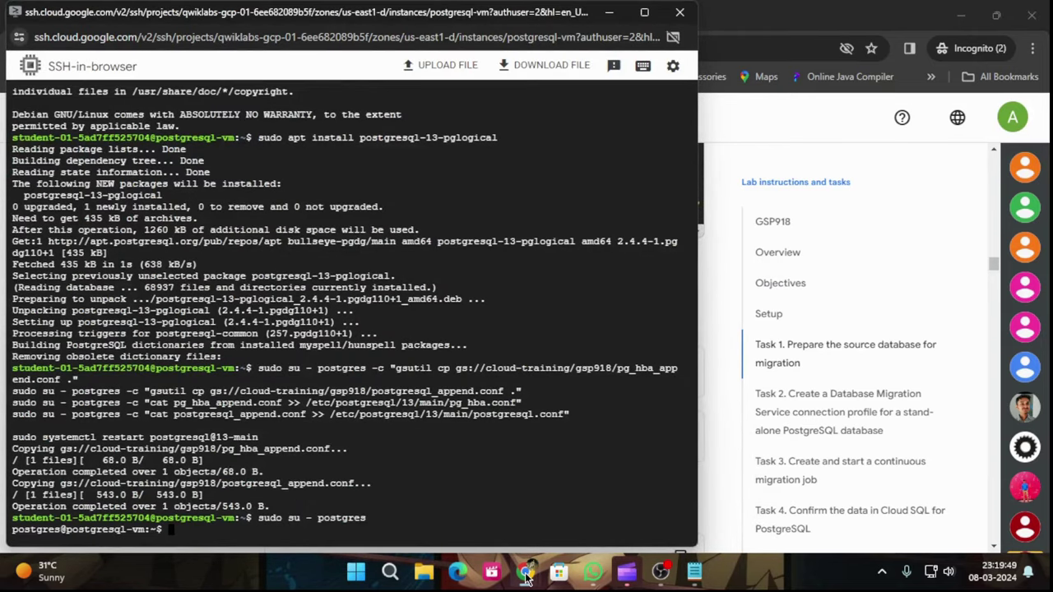
# Step: Copy the "psql" command from the lab instructions and run it in the SSH terminal to launch the tool
pyautogui.moveTo(526, 576)
pyautogui.click(540, 481)
pyautogui.click(678, 435)
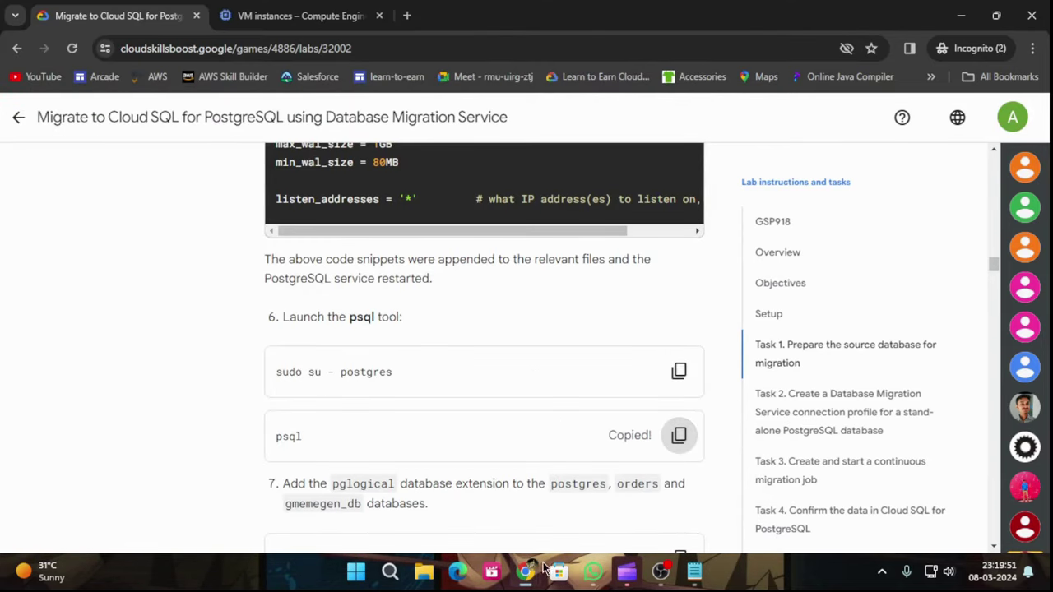
pyautogui.click(661, 498)
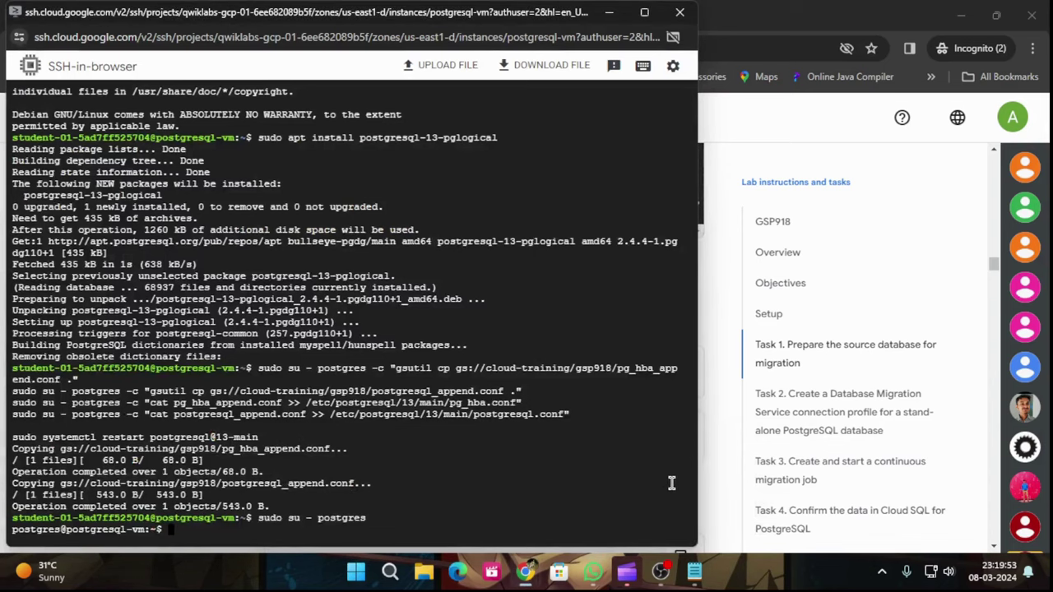
pyautogui.hotkey('ctrl', 'v')
pyautogui.press('Return')
# Step: Copy "\c postgres;" from the lab's step 7 and run it in psql to connect to the postgres database
pyautogui.moveTo(524, 574)
pyautogui.click(536, 482)
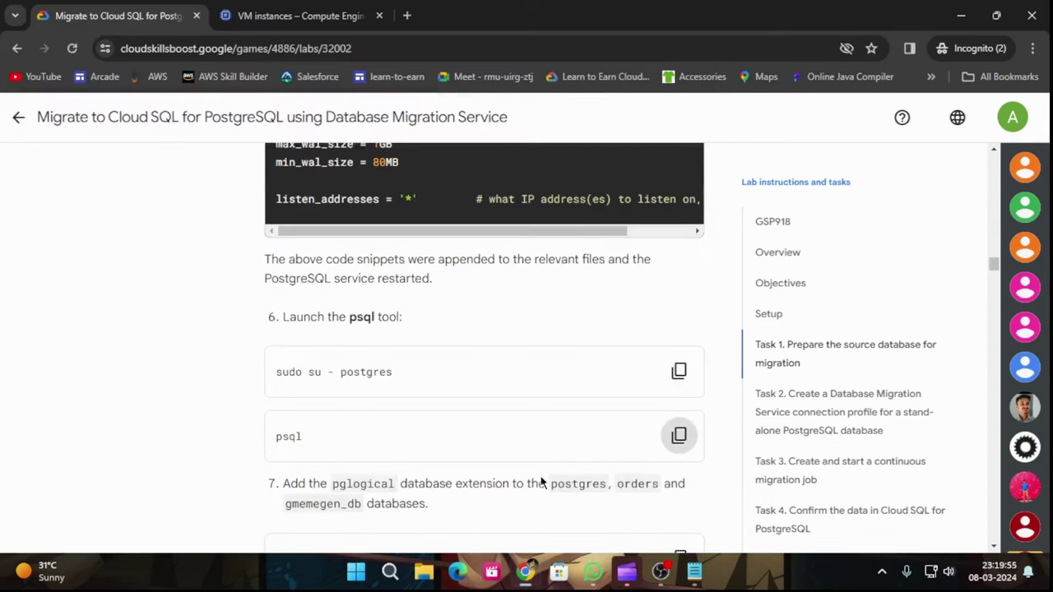
pyautogui.scroll(-2, 555, 476)
pyautogui.scroll(-2, 555, 476)
pyautogui.click(678, 251)
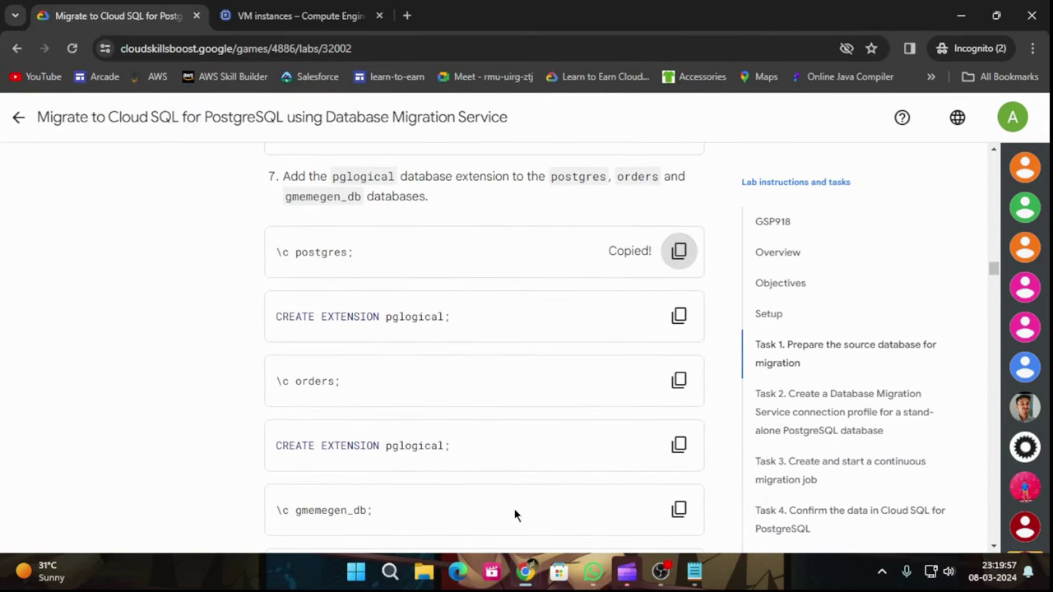
pyautogui.moveTo(526, 574)
pyautogui.click(666, 493)
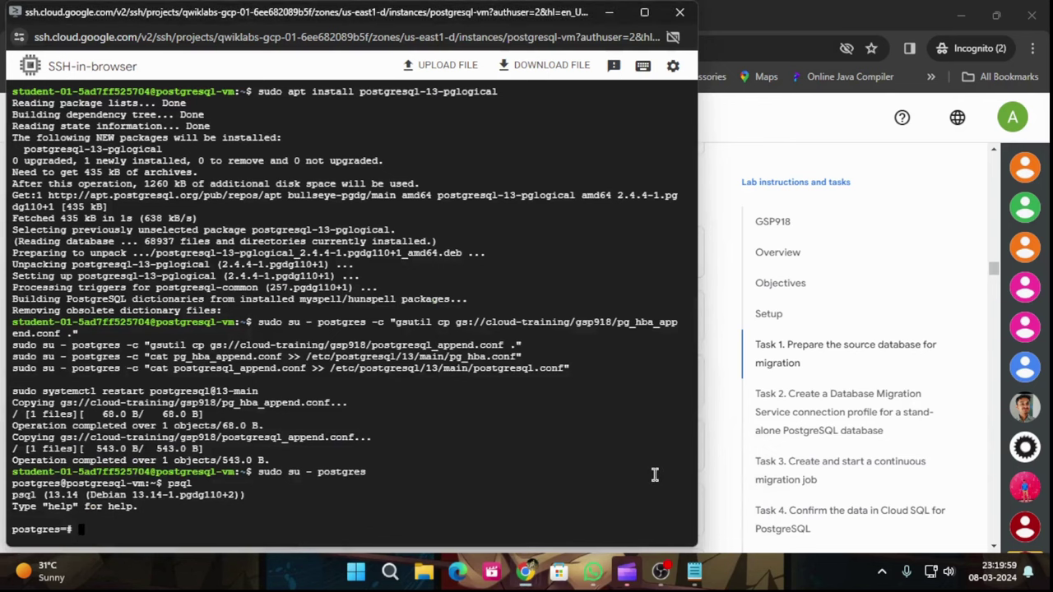
pyautogui.hotkey('ctrl', 'v')
pyautogui.press('Return')
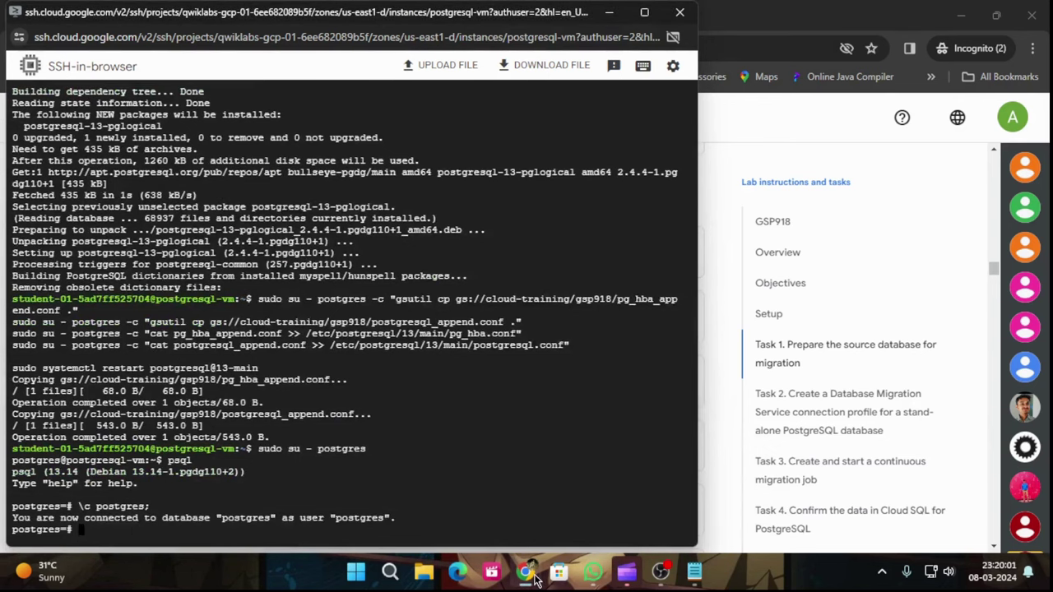
# Step: Copy "CREATE EXTENSION pglogical;" from the lab's step 7 and run it in psql on the postgres database
pyautogui.moveTo(534, 580)
pyautogui.click(516, 499)
pyautogui.click(679, 316)
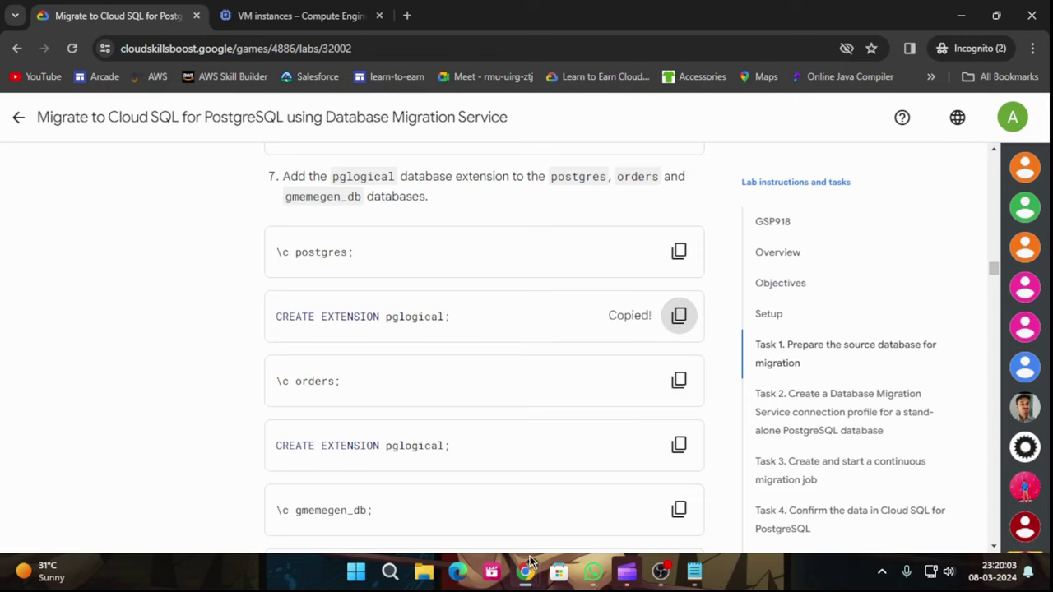
pyautogui.click(646, 514)
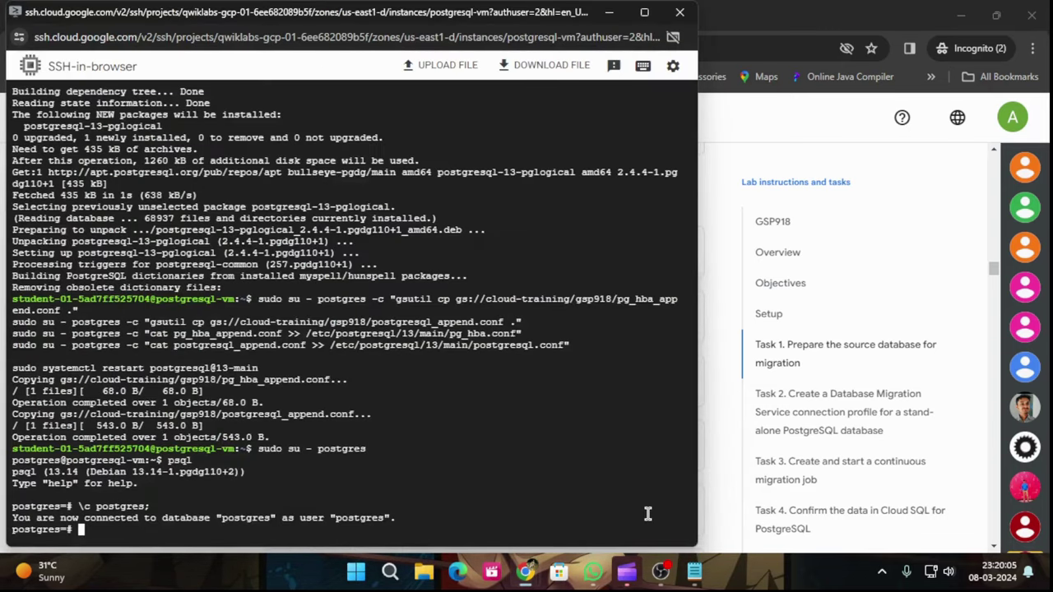
pyautogui.hotkey('ctrl', 'v')
pyautogui.press('Return')
# Step: Copy "\c orders;" from the lab's step 7 and run it in psql to connect to the orders database
pyautogui.moveTo(529, 571)
pyautogui.click(535, 475)
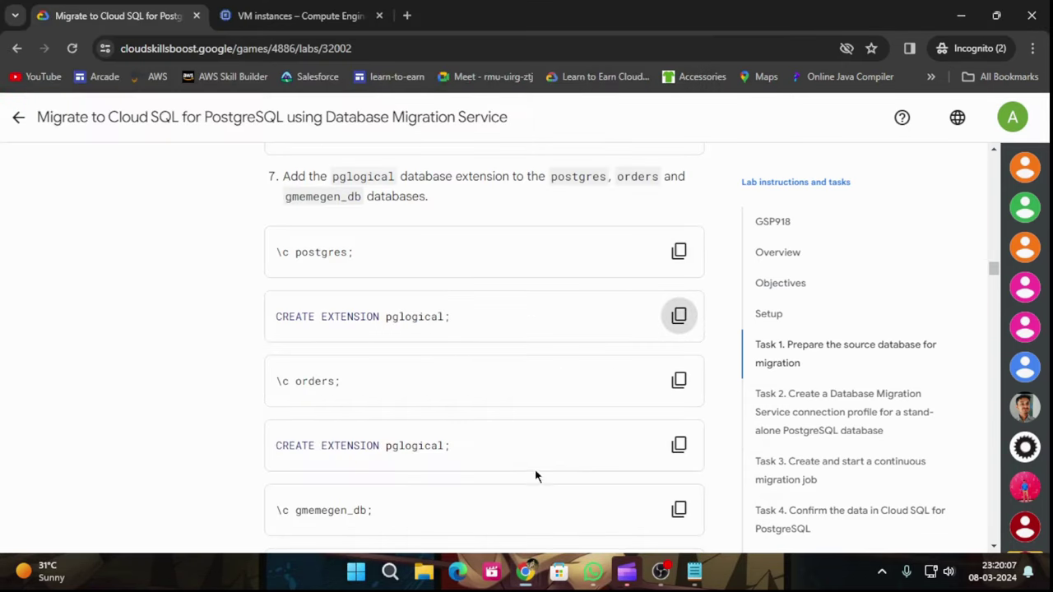
pyautogui.click(678, 380)
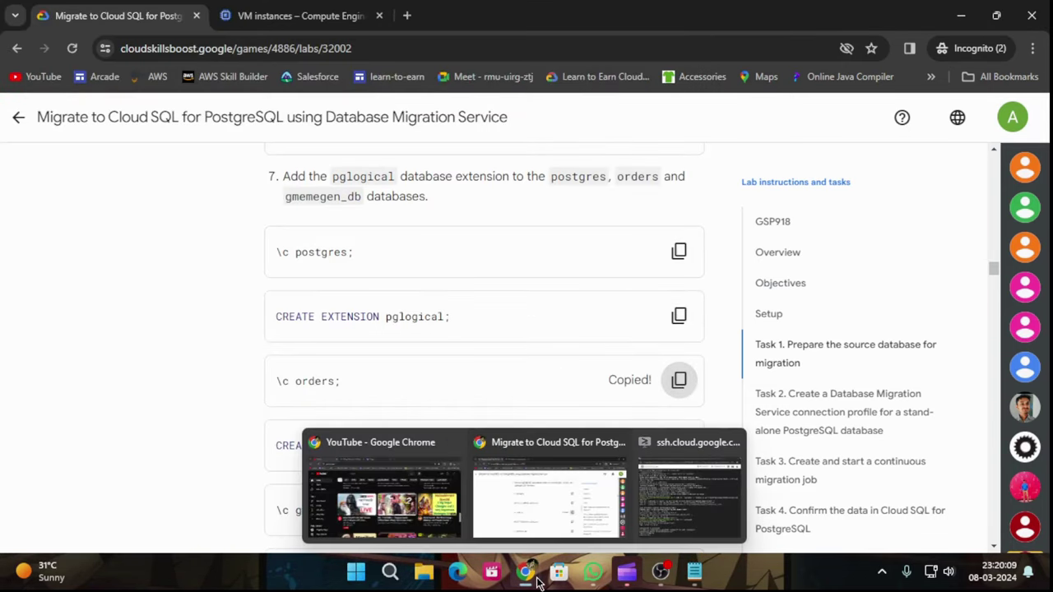
pyautogui.click(669, 494)
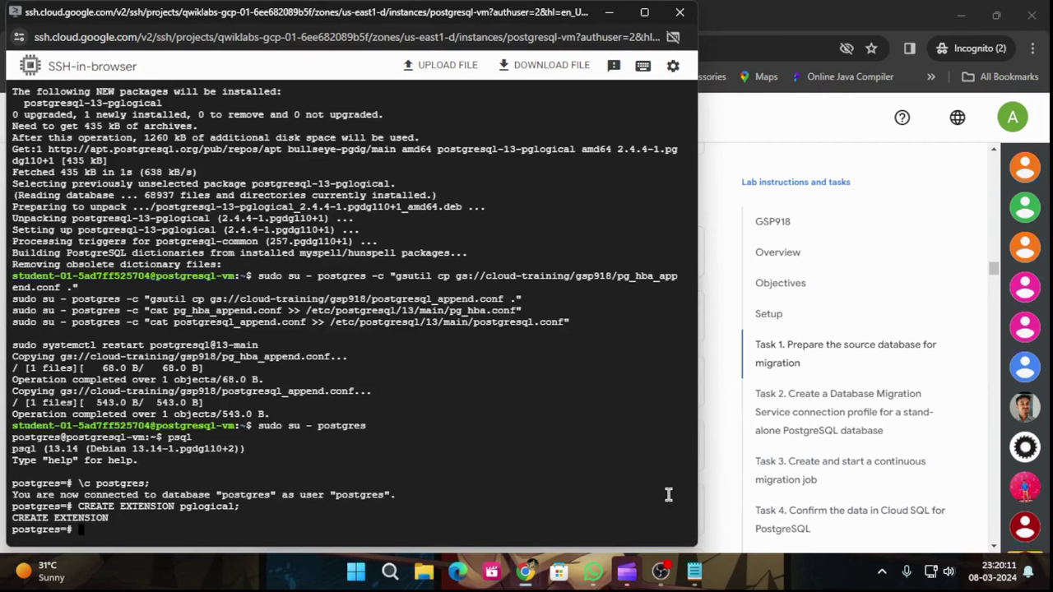
pyautogui.hotkey('ctrl', 'v')
pyautogui.press('Return')
# Step: Copy the "CREATE EXTENSION pglogical;" command listed under "\c orders;" and run it in psql on the orders database
pyautogui.moveTo(527, 571)
pyautogui.click(613, 473)
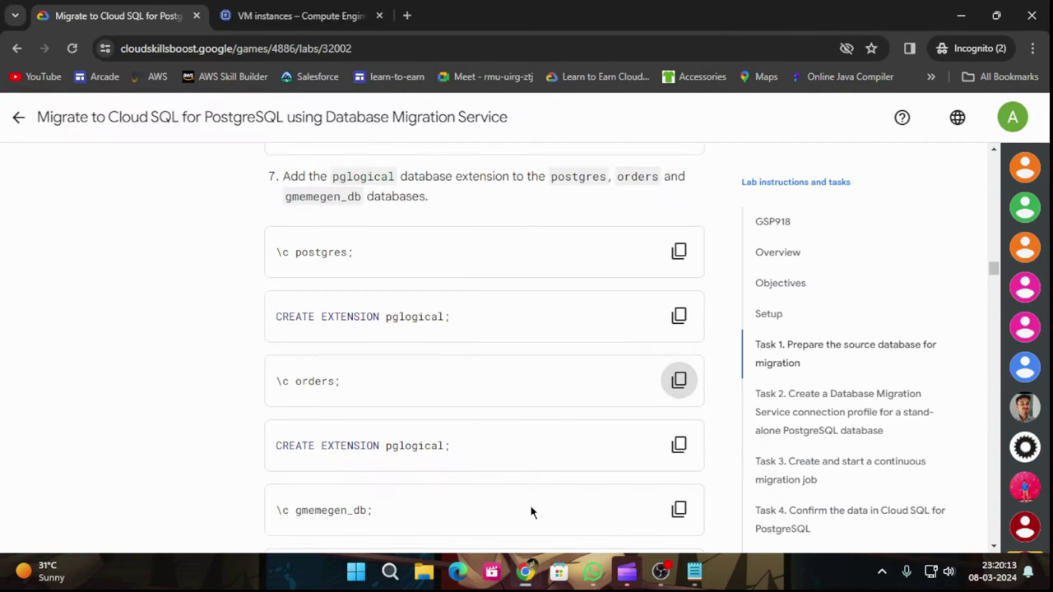
pyautogui.click(679, 445)
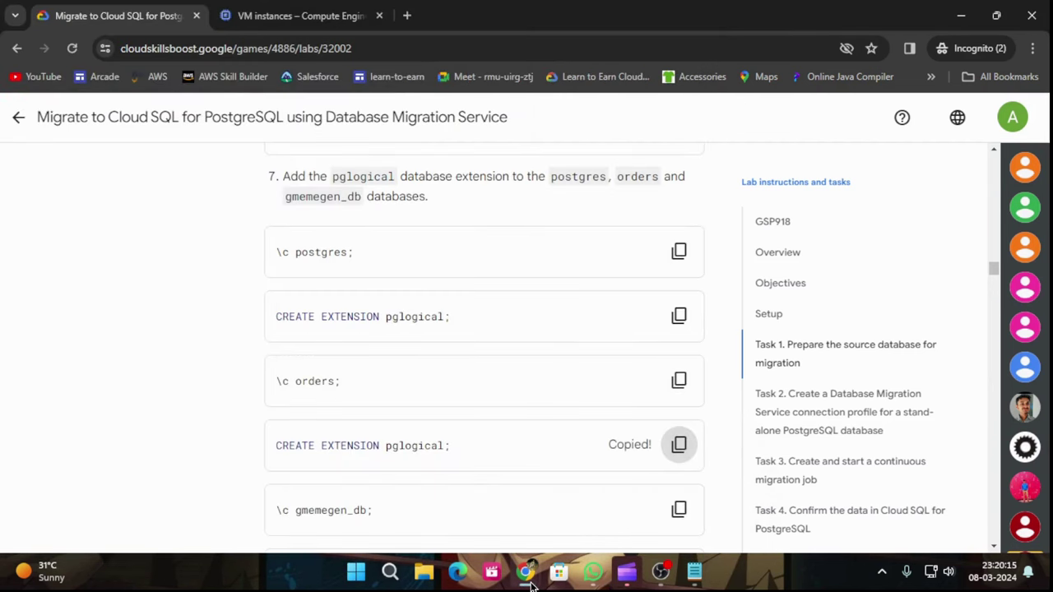
pyautogui.moveTo(530, 580)
pyautogui.click(693, 489)
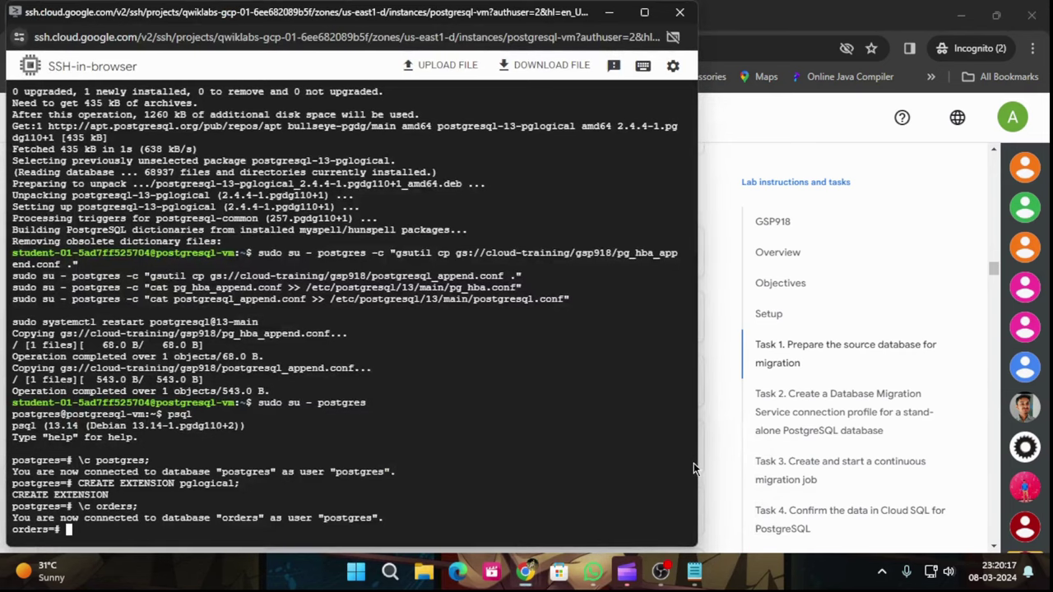
pyautogui.hotkey('ctrl', 'v')
pyautogui.press('Return')
# Step: Copy "\c gmemegen_db;" from the lab's step 7 and run it in psql to connect to the gmemegen_db database
pyautogui.moveTo(530, 582)
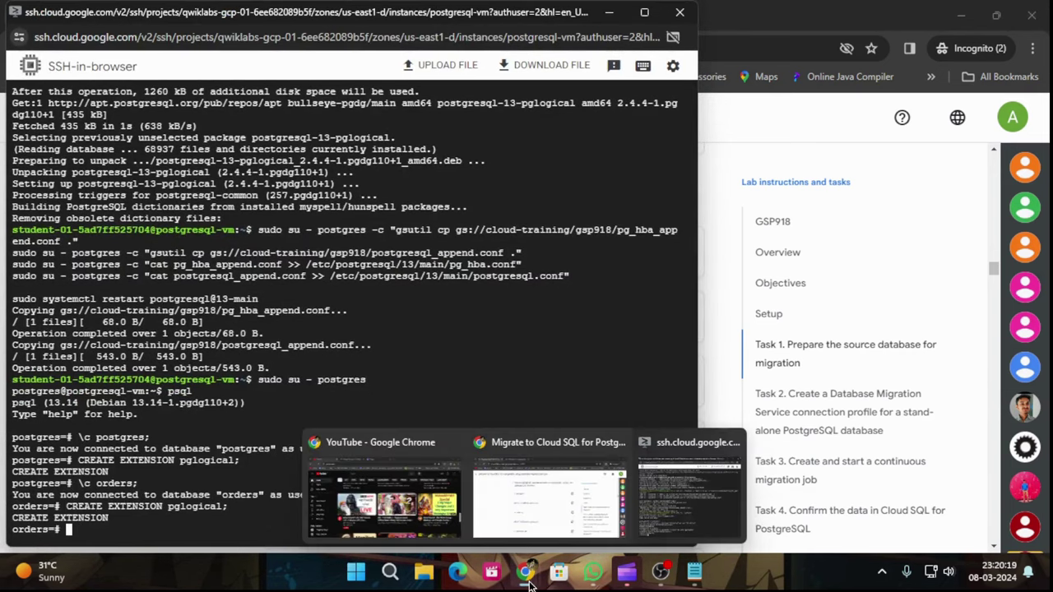
pyautogui.click(532, 507)
pyautogui.scroll(-2, 605, 471)
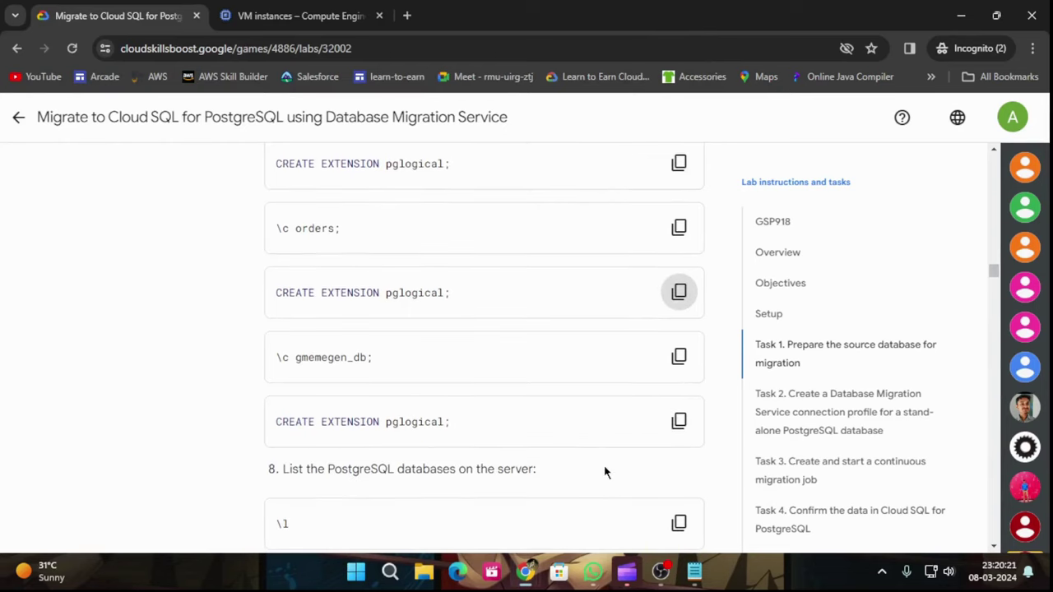
pyautogui.click(688, 368)
pyautogui.moveTo(530, 579)
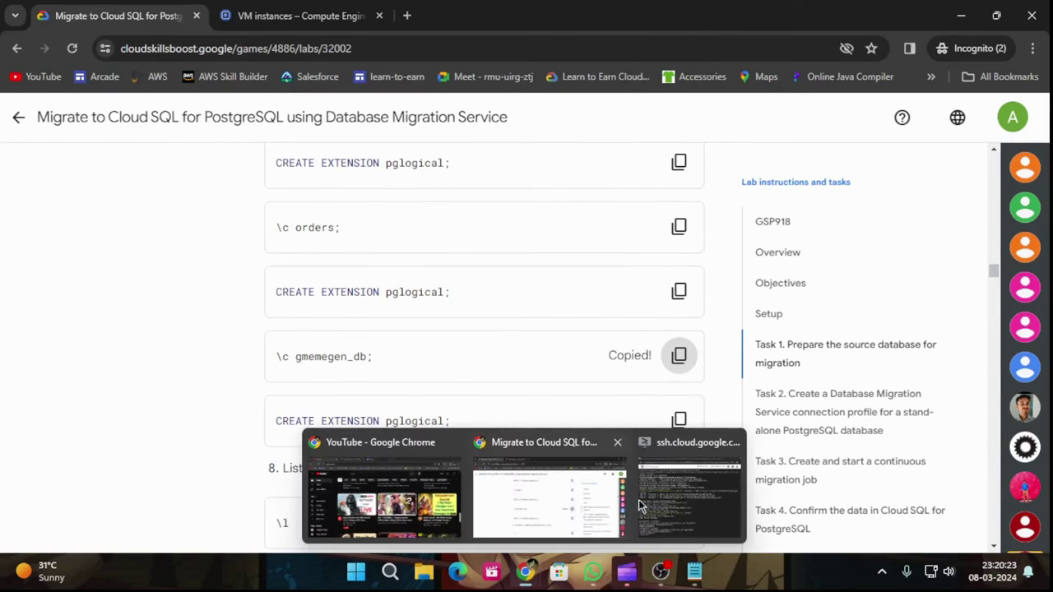
pyautogui.click(638, 500)
pyautogui.hotkey('ctrl', 'v')
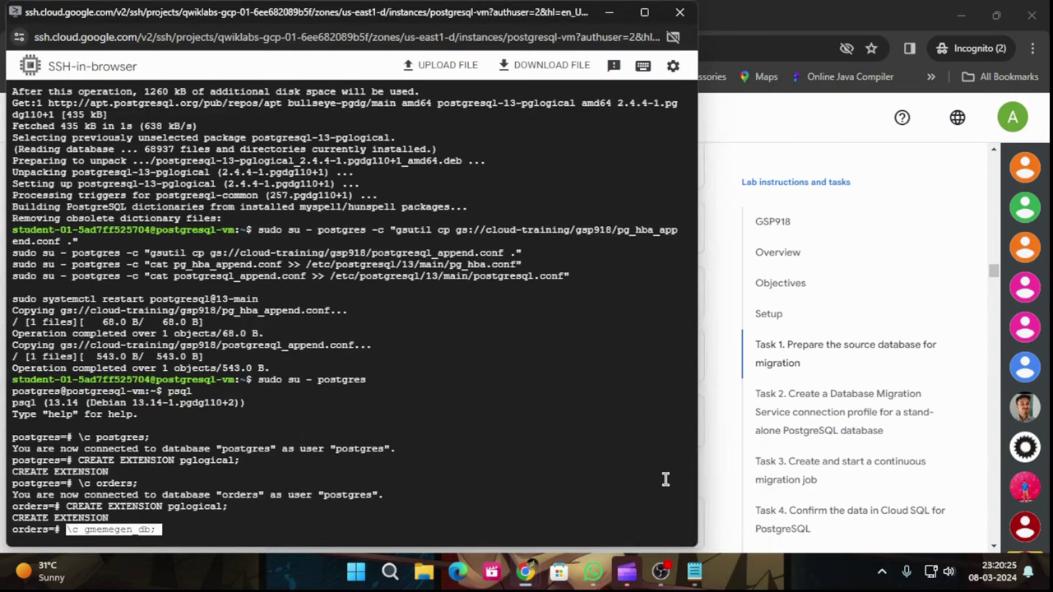
pyautogui.press('Return')
# Step: Copy the last "CREATE EXTENSION pglogical;" command of step 7 and run it in psql on the gmemegen_db database
pyautogui.moveTo(532, 587)
pyautogui.click(549, 499)
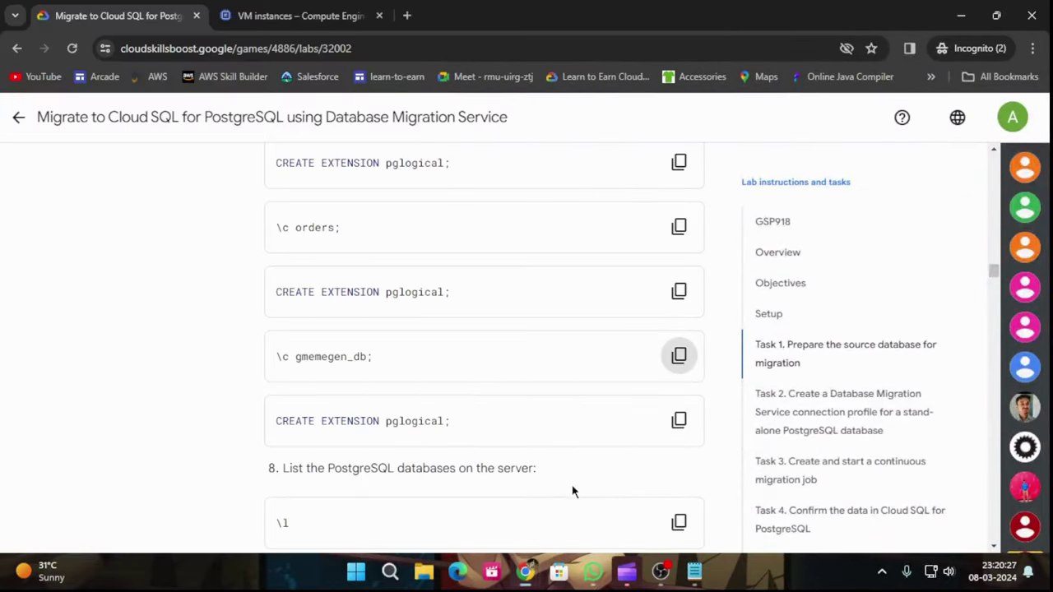
pyautogui.scroll(-2, 570, 488)
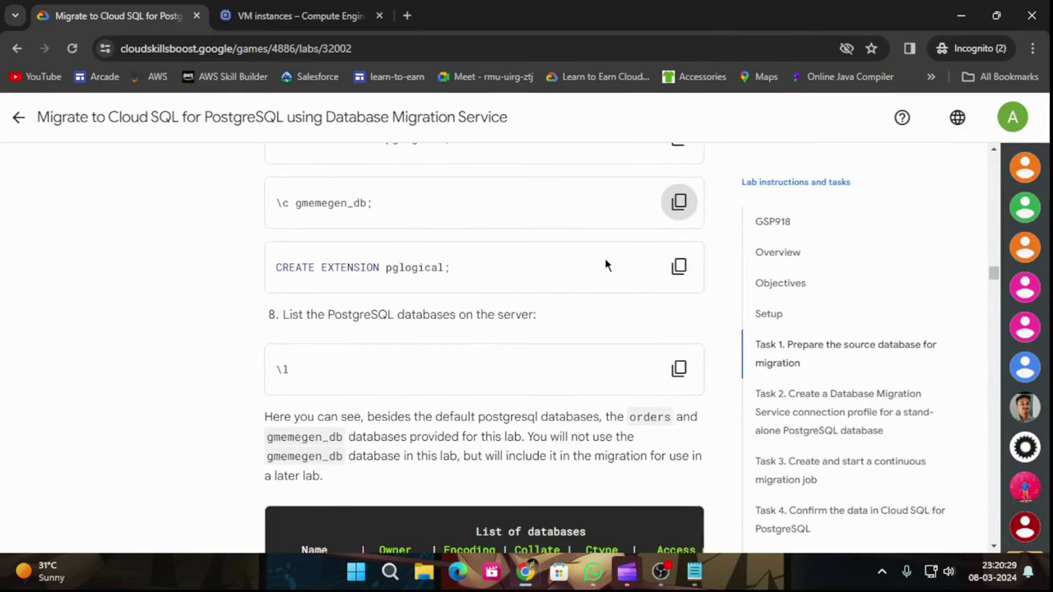
pyautogui.click(678, 266)
pyautogui.moveTo(525, 573)
pyautogui.click(724, 484)
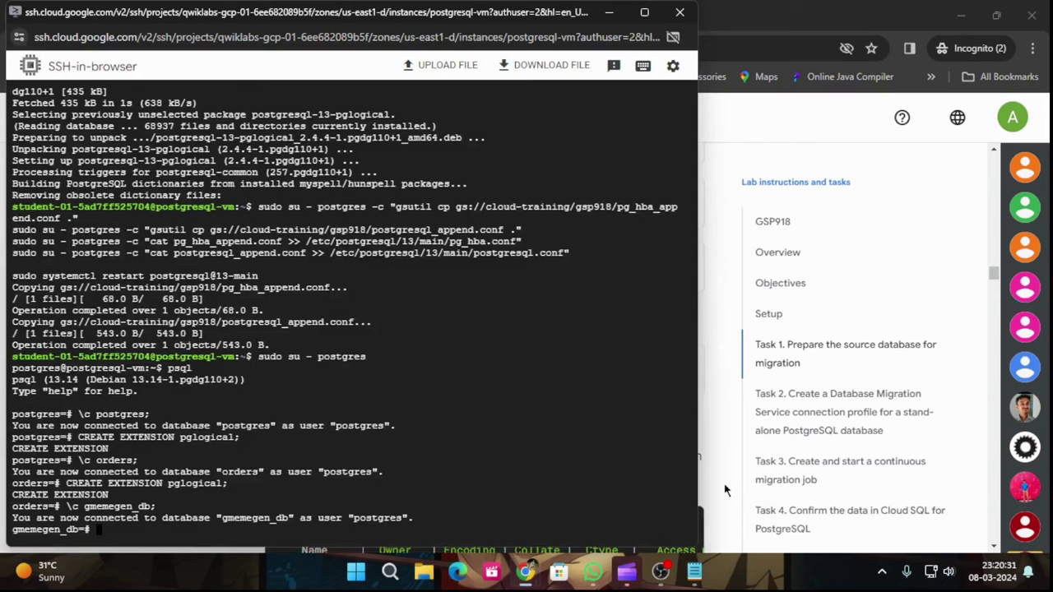
pyautogui.hotkey('ctrl', 'v')
pyautogui.press('Return')
# Step: Copy "\l" from the lab's step 8 and run it in psql to list the PostgreSQL databases on the server
pyautogui.moveTo(531, 576)
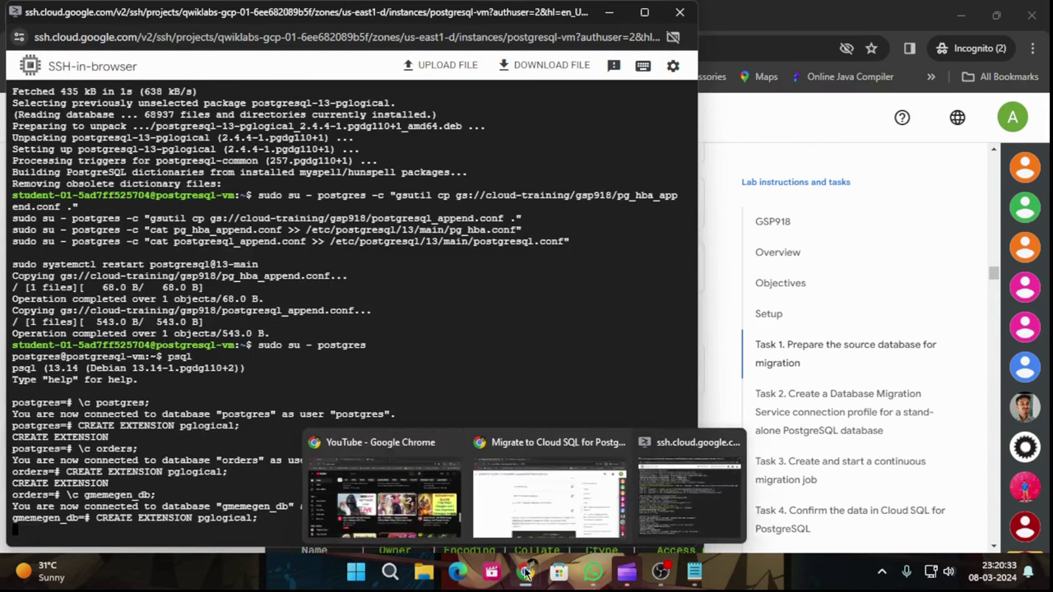
pyautogui.click(539, 505)
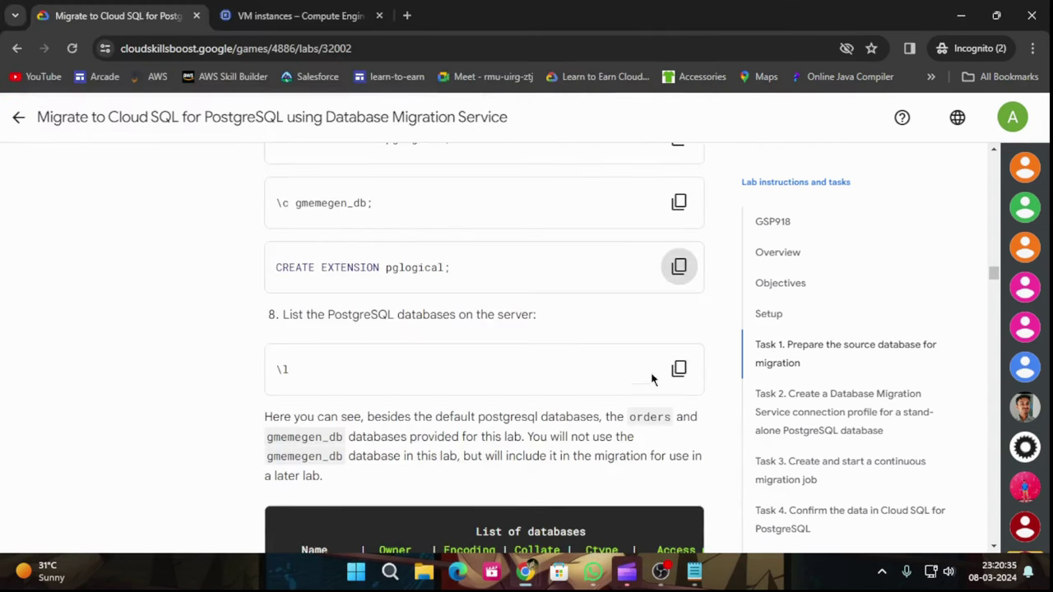
pyautogui.click(678, 367)
pyautogui.moveTo(530, 580)
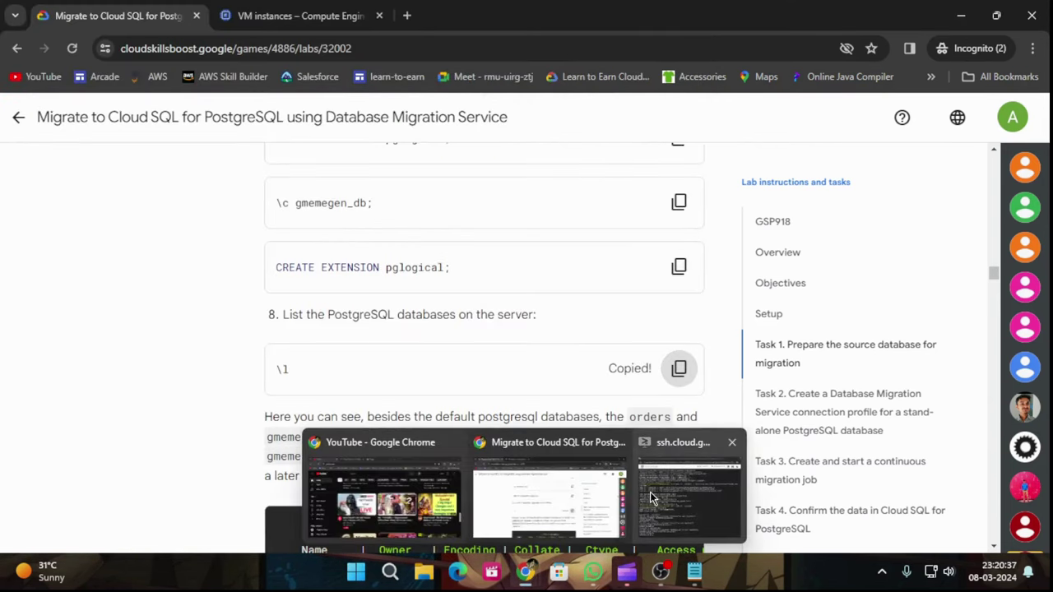
pyautogui.click(660, 488)
pyautogui.hotkey('ctrl', 'v')
pyautogui.press('Return')
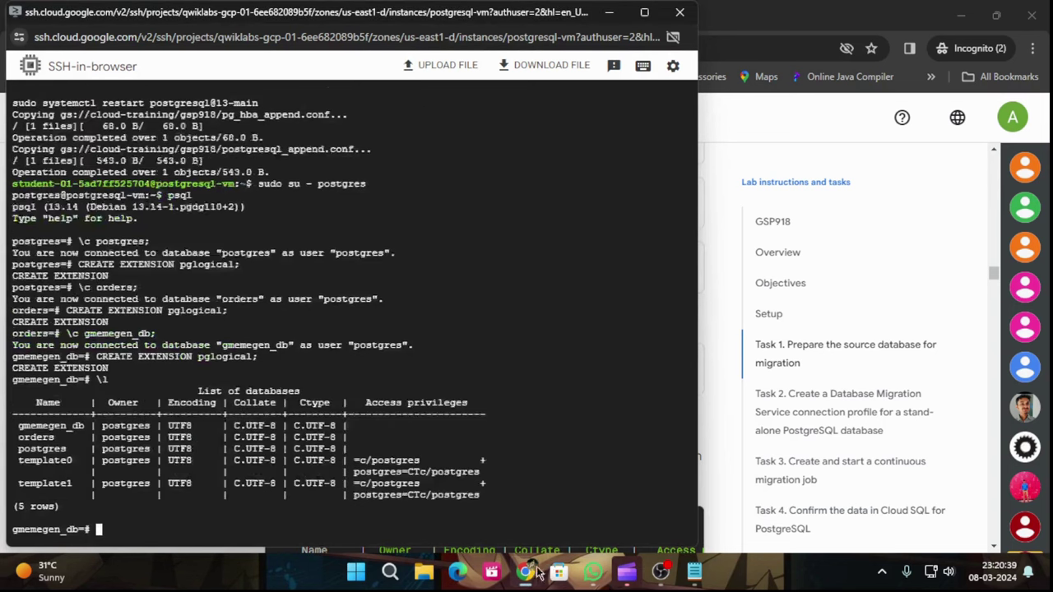
# Step: Copy and run the lab's psql commands creating migration_admin with its user password, making it owner of orders and granting it the replication role
pyautogui.click(512, 517)
pyautogui.scroll(-5, 526, 485)
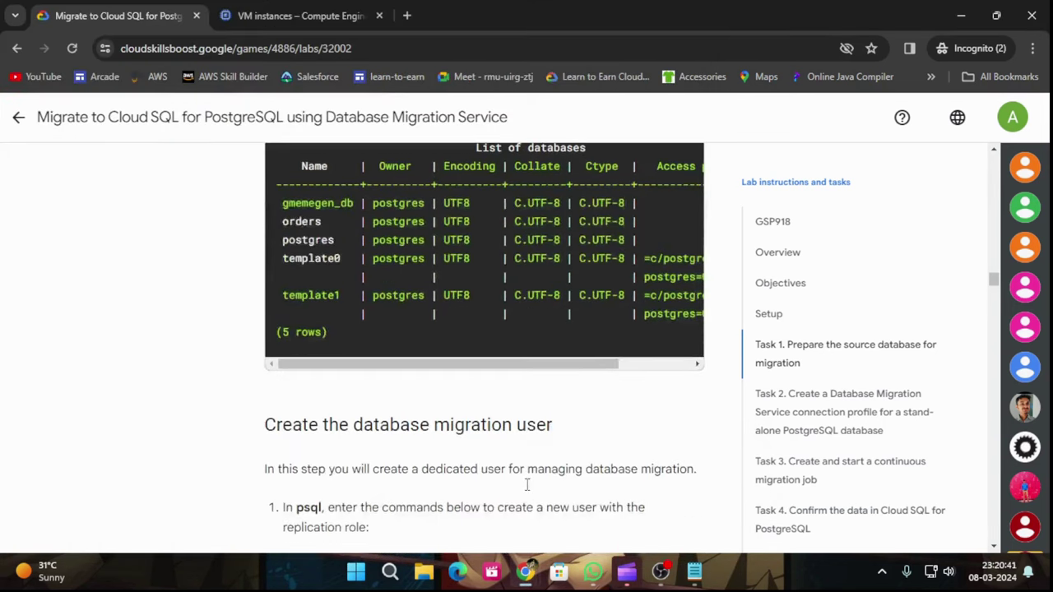
pyautogui.click(678, 427)
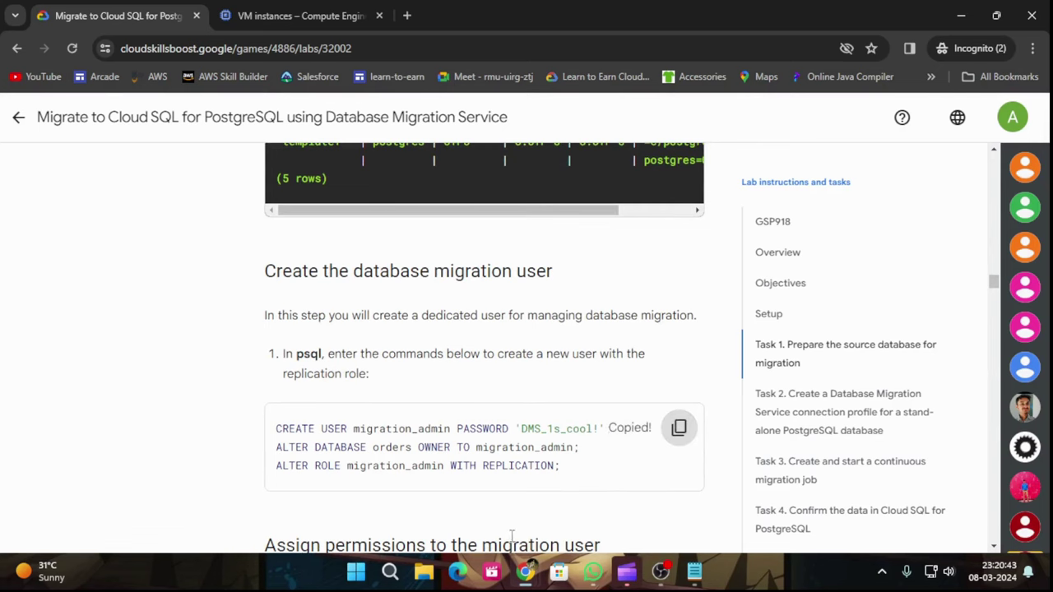
pyautogui.moveTo(526, 574)
pyautogui.click(707, 494)
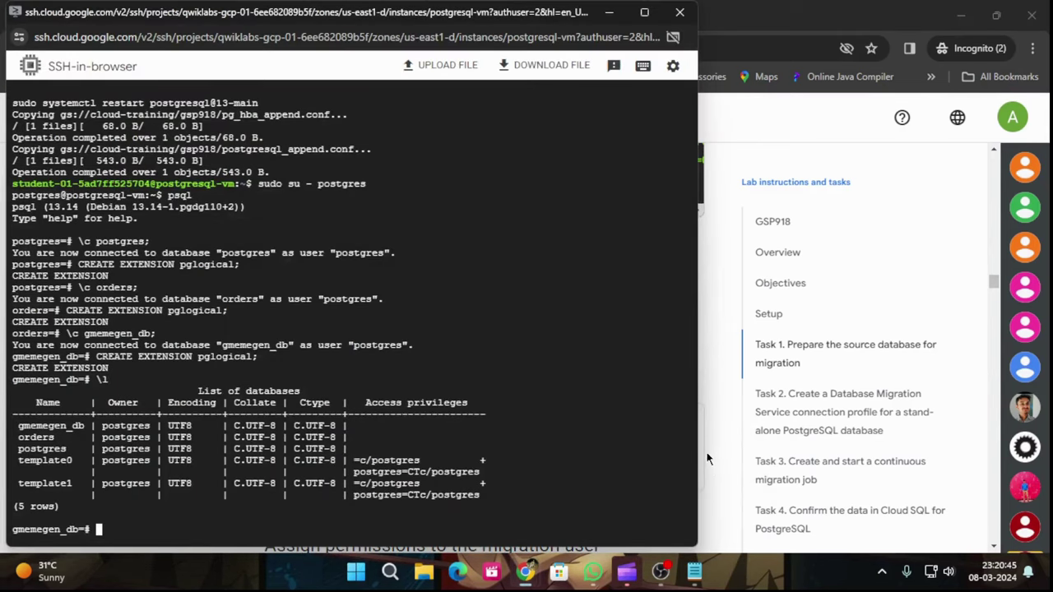
pyautogui.hotkey('ctrl', 'v')
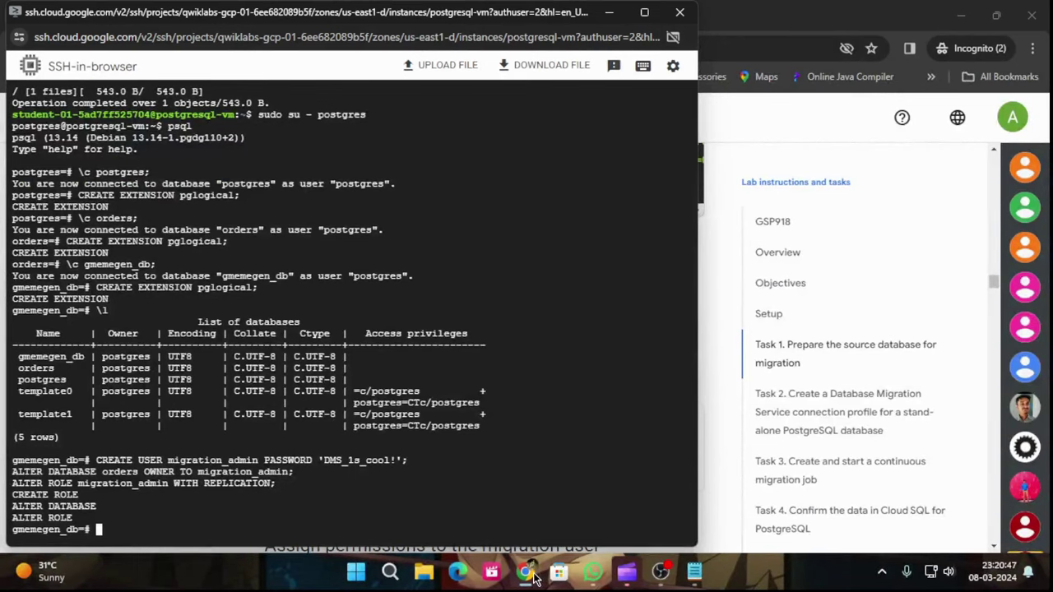
# Step: Copy "\c postgres;" from the "Assign permissions to the migration user" section and run it in psql to connect to postgres
pyautogui.moveTo(533, 578)
pyautogui.click(534, 493)
pyautogui.scroll(-4, 533, 489)
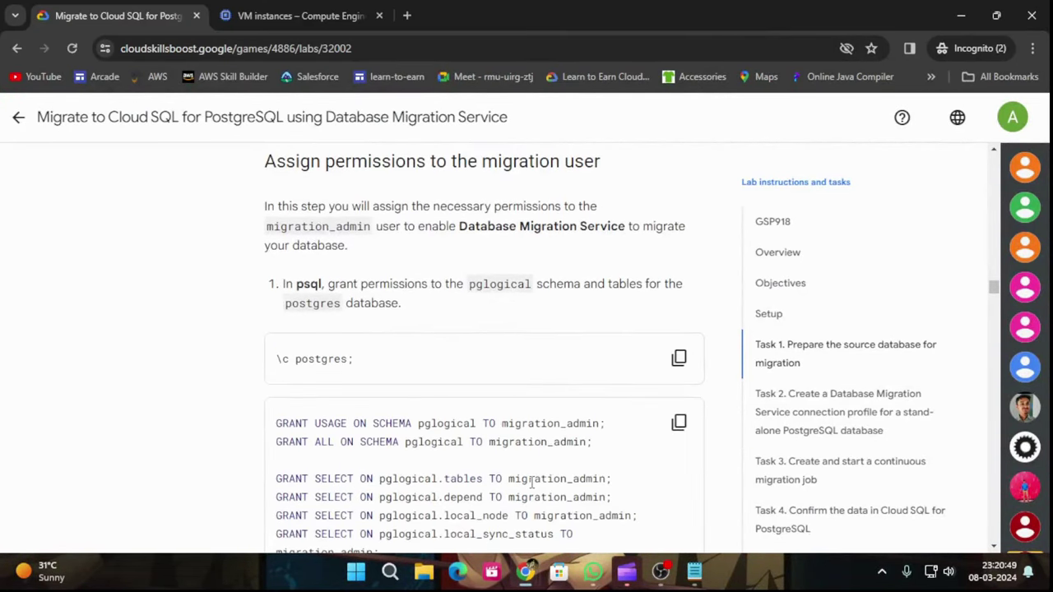
pyautogui.click(678, 357)
pyautogui.moveTo(539, 570)
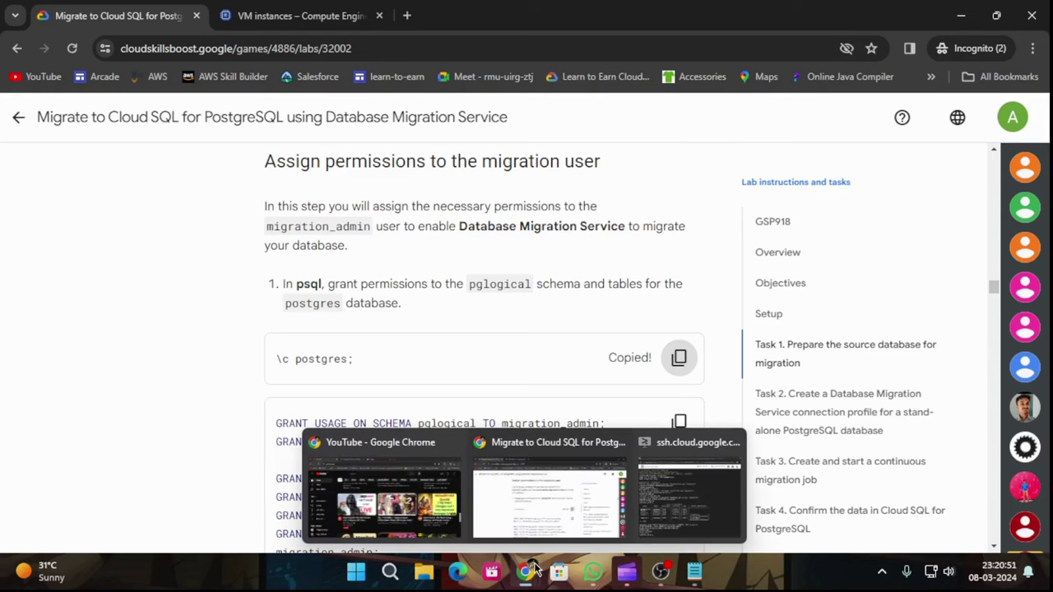
pyautogui.click(687, 495)
pyautogui.hotkey('ctrl', 'v')
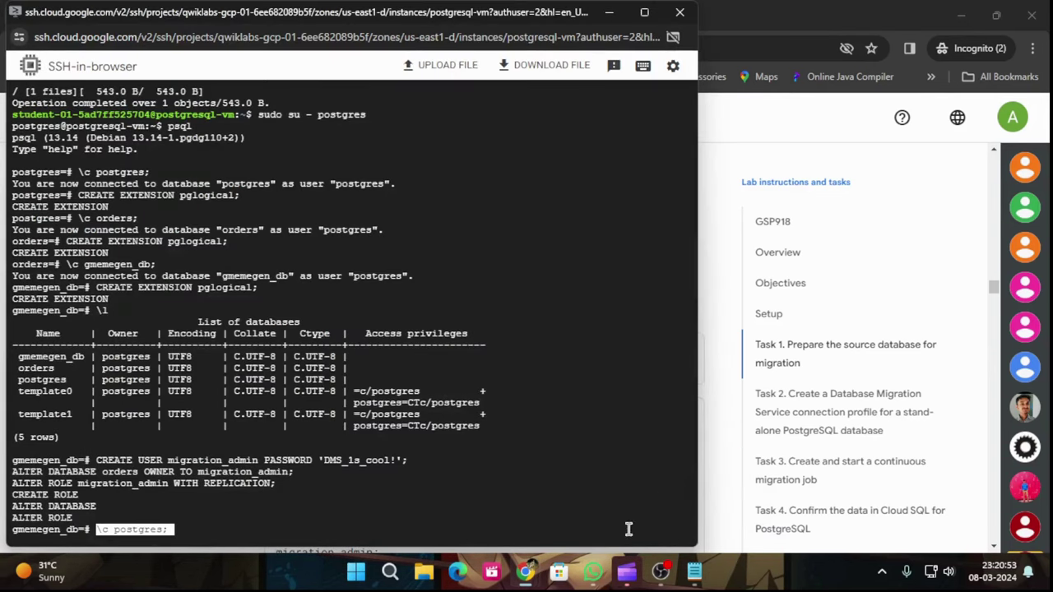
pyautogui.press('Return')
# Step: Copy the lab's GRANT commands for the pglogical schema and tables and run them in psql for migration_admin on the postgres database
pyautogui.moveTo(528, 576)
pyautogui.click(588, 498)
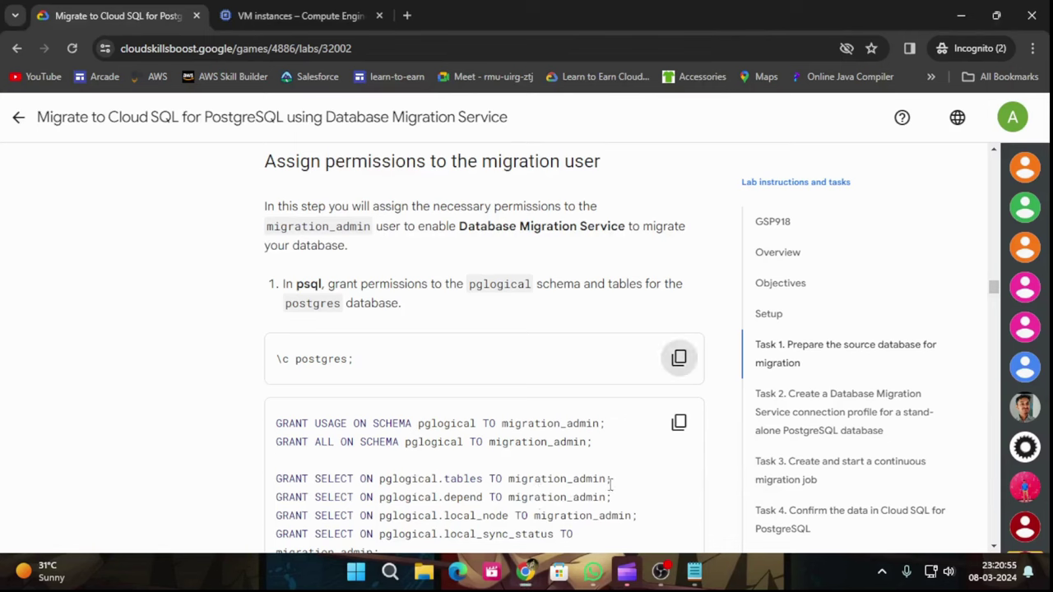
pyautogui.click(677, 423)
pyautogui.scroll(-5, 667, 436)
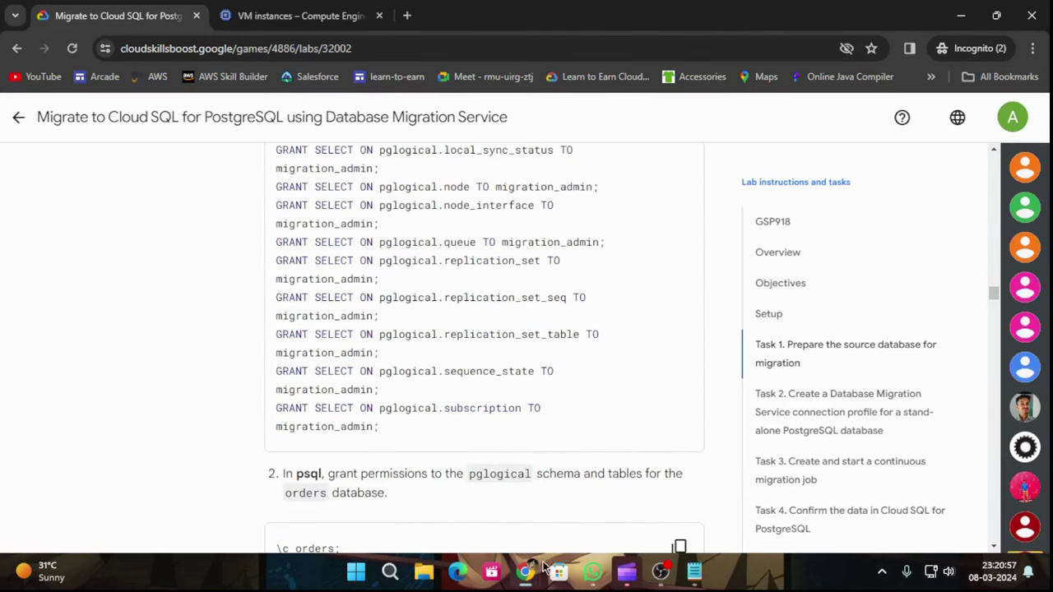
pyautogui.moveTo(543, 568)
pyautogui.click(651, 509)
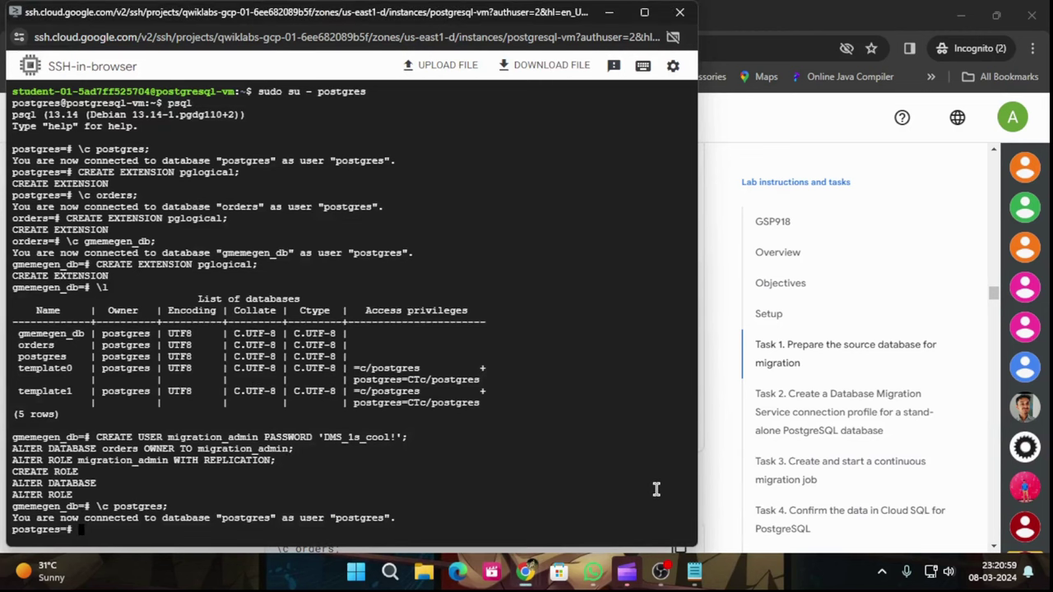
pyautogui.hotkey('ctrl', 'v')
# Step: Copy "\c orders;" from step 2 of the permissions section and run it in psql to connect to the orders database
pyautogui.moveTo(528, 576)
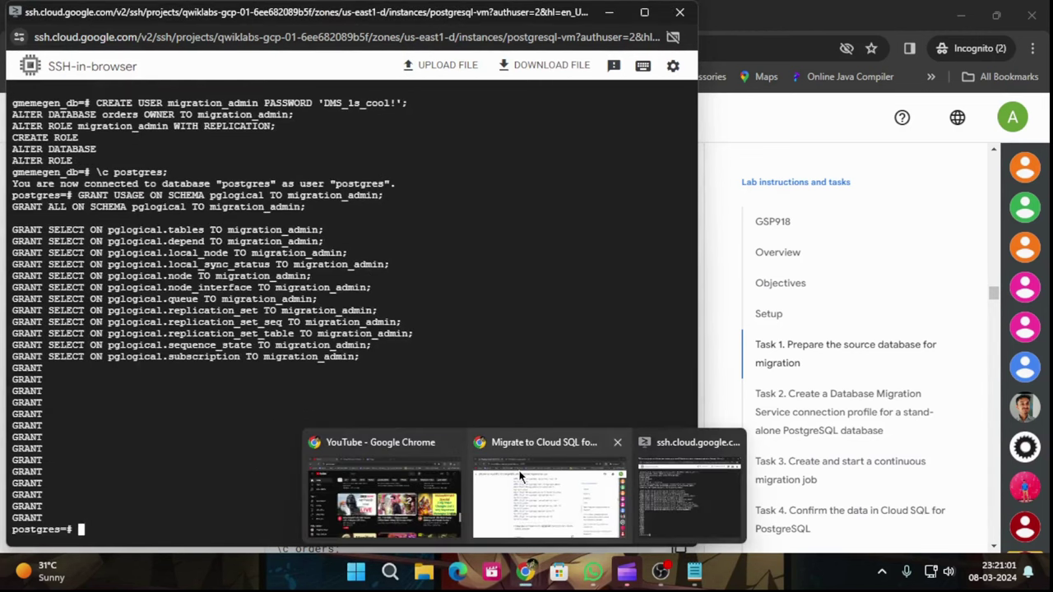
pyautogui.click(546, 493)
pyautogui.scroll(4, 592, 463)
pyautogui.scroll(-4, 592, 463)
pyautogui.scroll(-3, 592, 461)
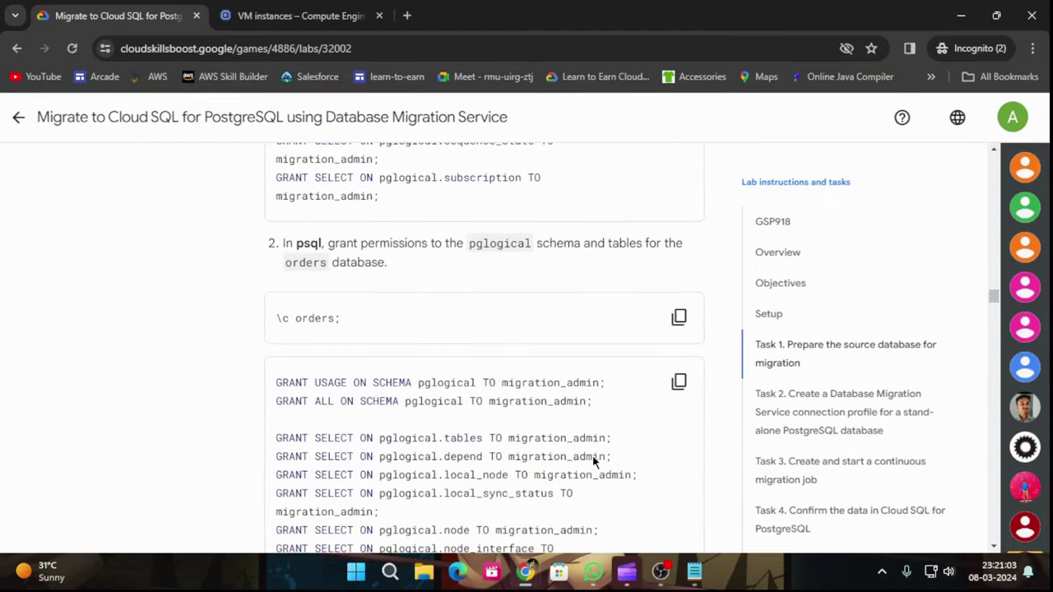
pyautogui.click(678, 317)
pyautogui.moveTo(536, 582)
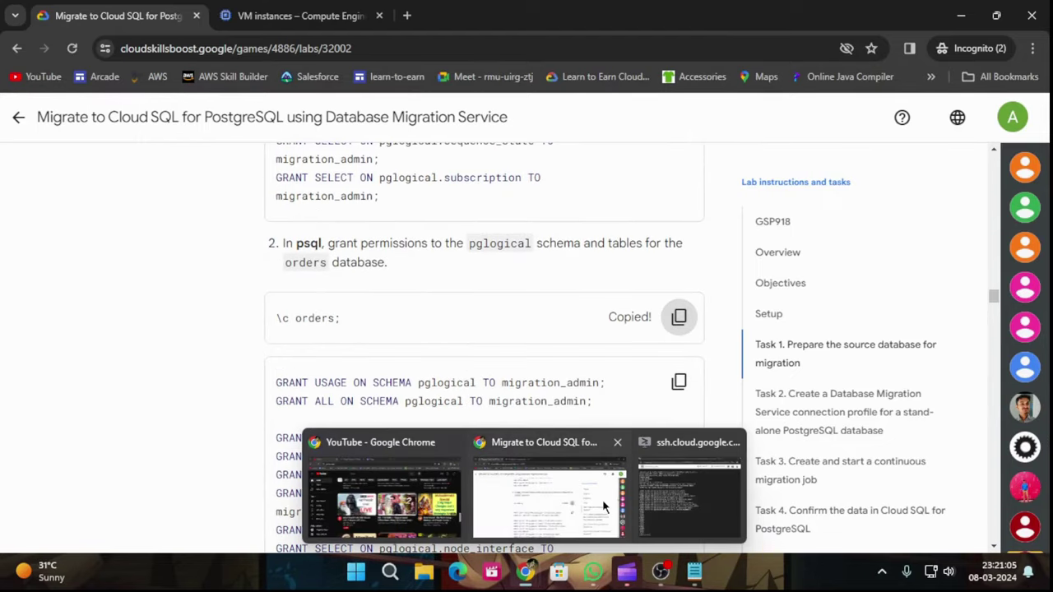
pyautogui.click(690, 489)
pyautogui.hotkey('ctrl', 'v')
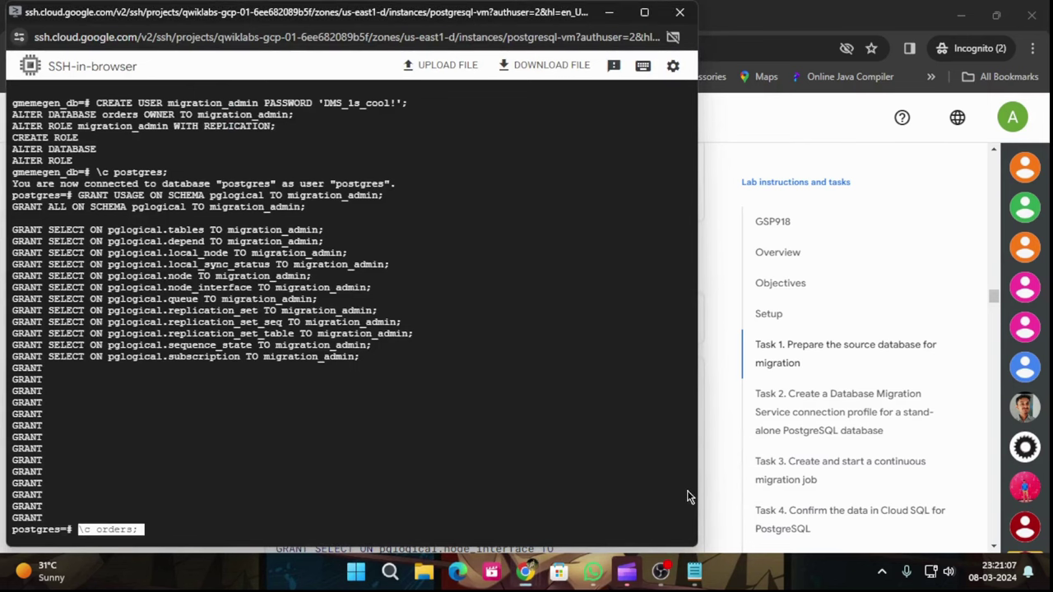
pyautogui.press('Return')
# Step: Copy the lab's step 2 GRANT commands for the pglogical schema and tables and run them in psql on the orders database
pyautogui.moveTo(525, 574)
pyautogui.click(538, 514)
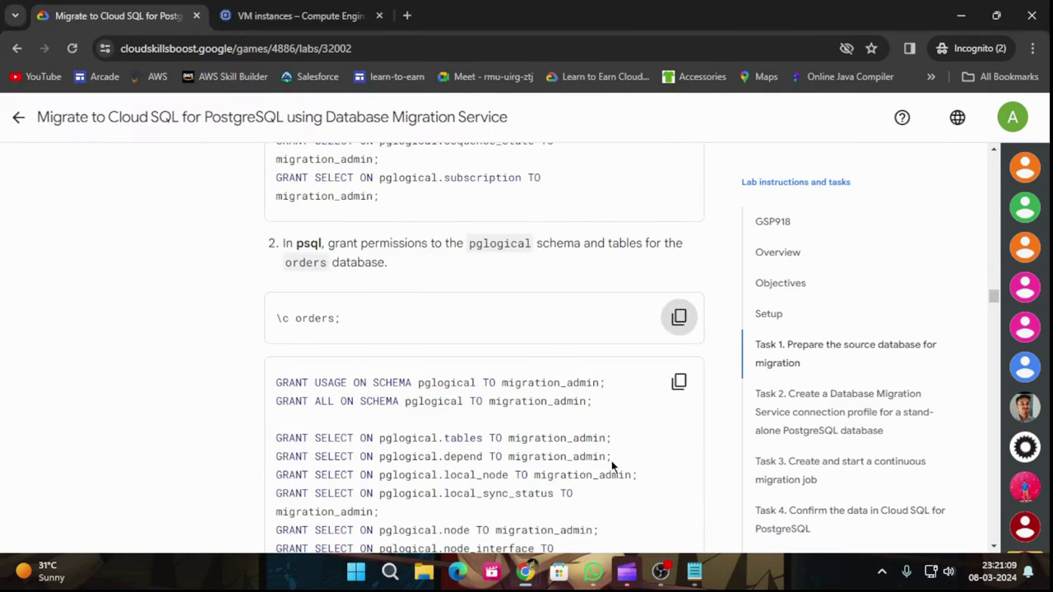
pyautogui.click(679, 383)
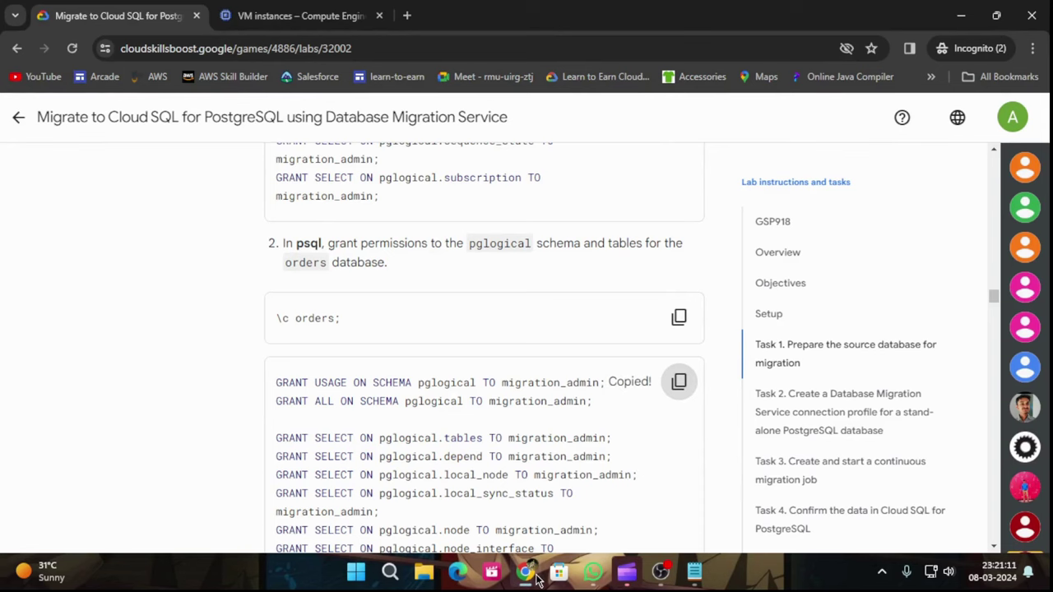
pyautogui.moveTo(535, 576)
pyautogui.click(695, 484)
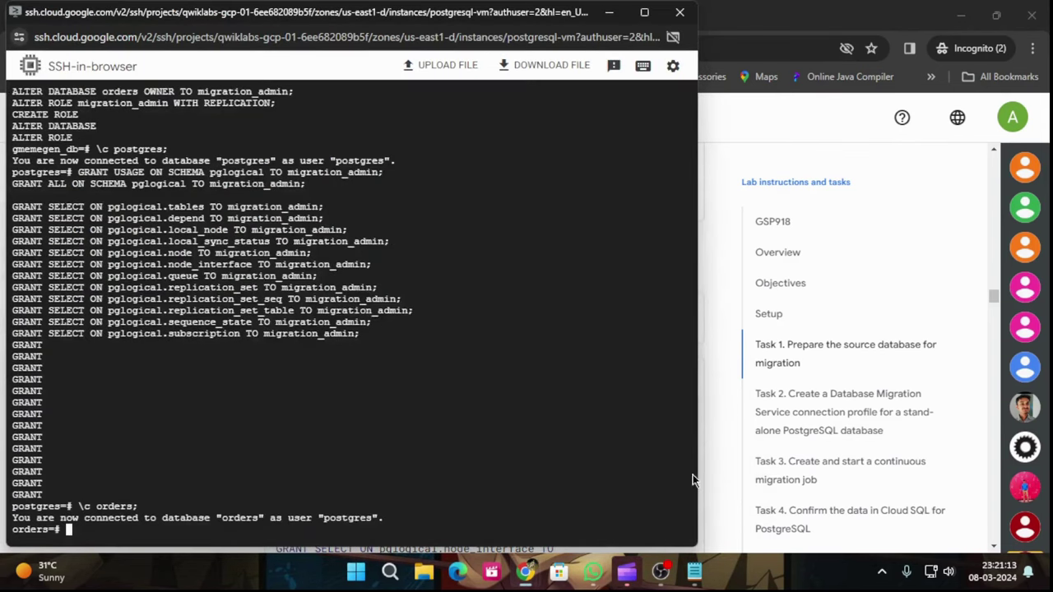
pyautogui.hotkey('ctrl', 'v')
# Step: Copy the lab's GRANT commands for the public schema and tables and run them in psql for migration_admin on the orders database
pyautogui.moveTo(525, 573)
pyautogui.click(531, 481)
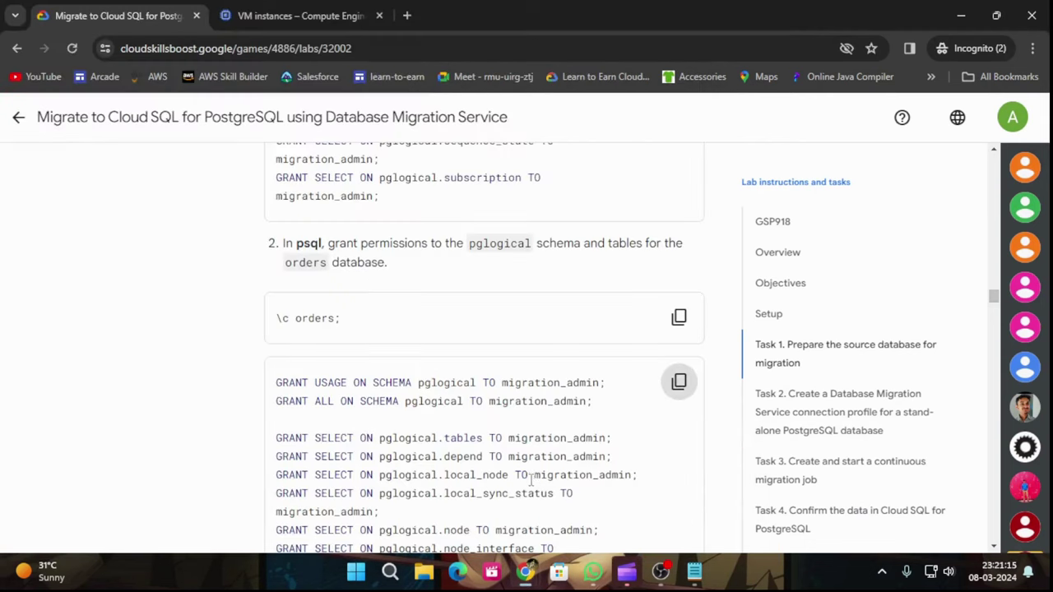
pyautogui.scroll(-10, 530, 480)
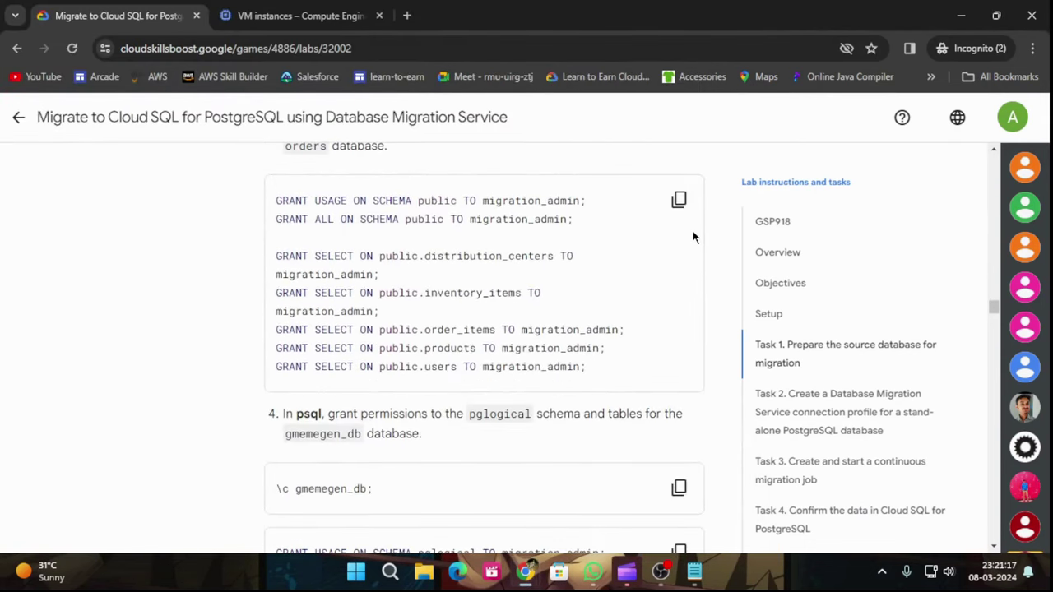
pyautogui.click(679, 200)
pyautogui.moveTo(530, 573)
pyautogui.click(668, 500)
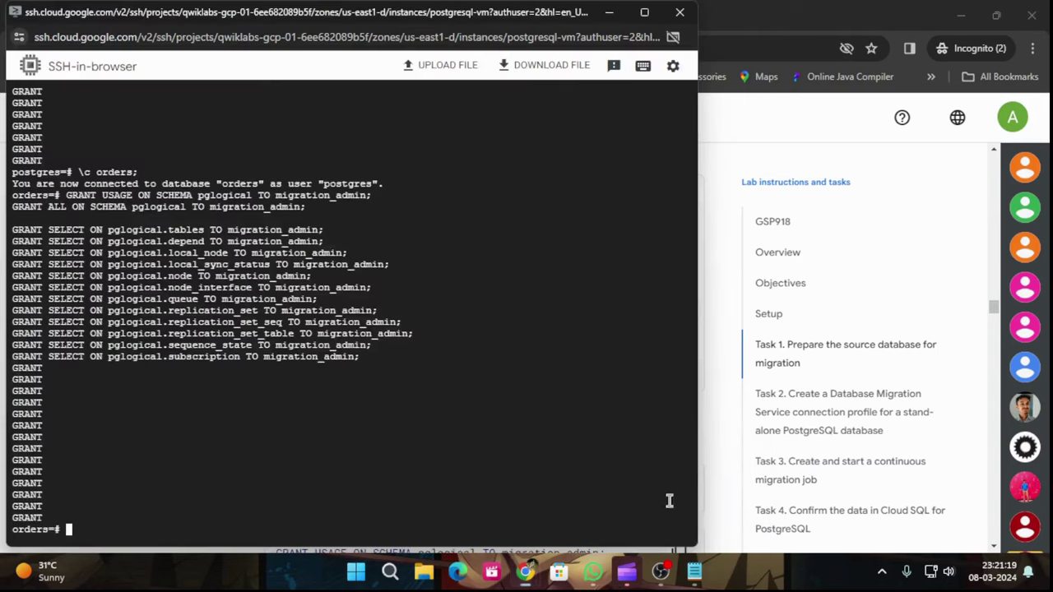
pyautogui.hotkey('ctrl', 'v')
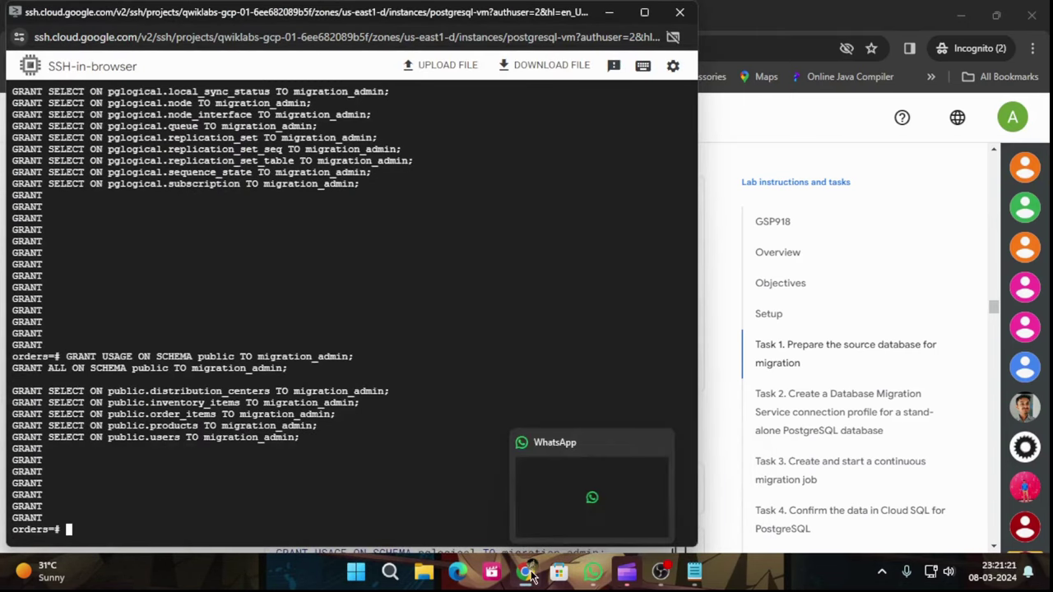
# Step: Copy "\c gmemegen_db;" from step 4 of the permissions section and run it in psql to connect to the gmemegen_db database
pyautogui.moveTo(524, 573)
pyautogui.click(538, 436)
pyautogui.scroll(-2, 560, 411)
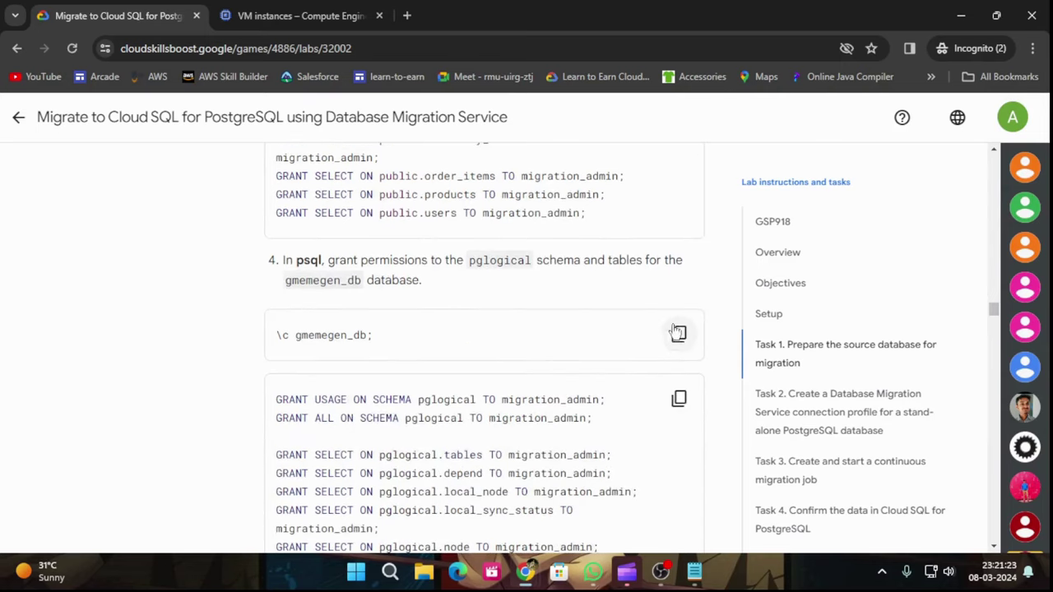
pyautogui.click(679, 334)
pyautogui.moveTo(524, 573)
pyautogui.click(649, 506)
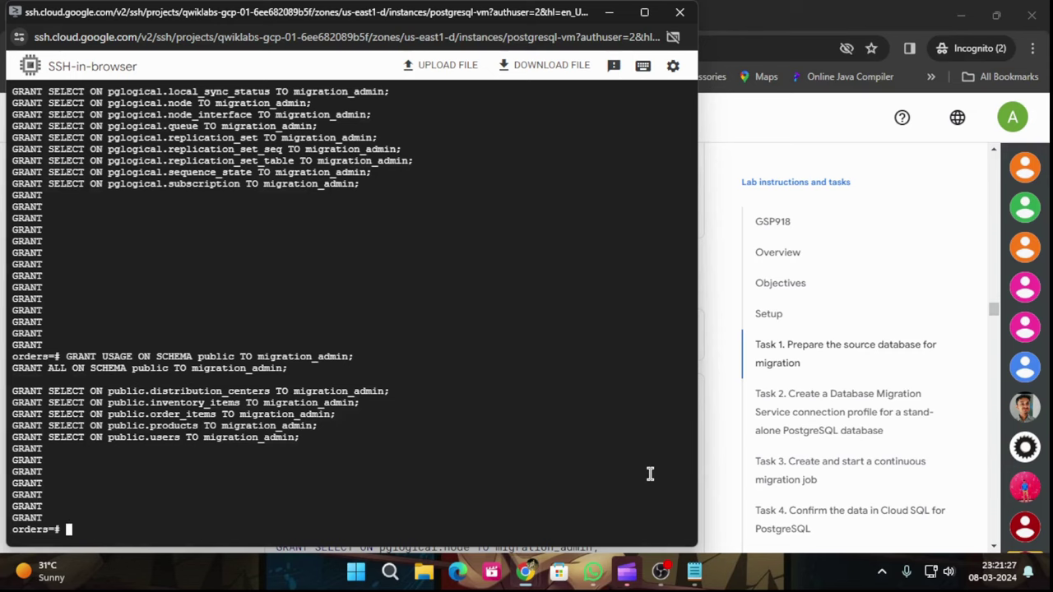
pyautogui.hotkey('ctrl', 'v')
pyautogui.press('Return')
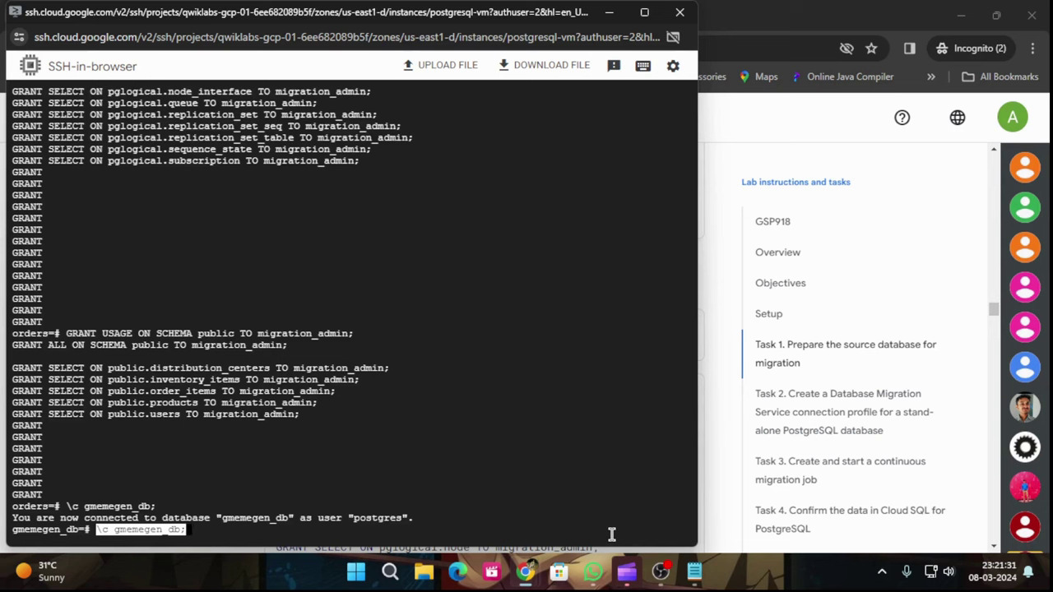
pyautogui.press('Return')
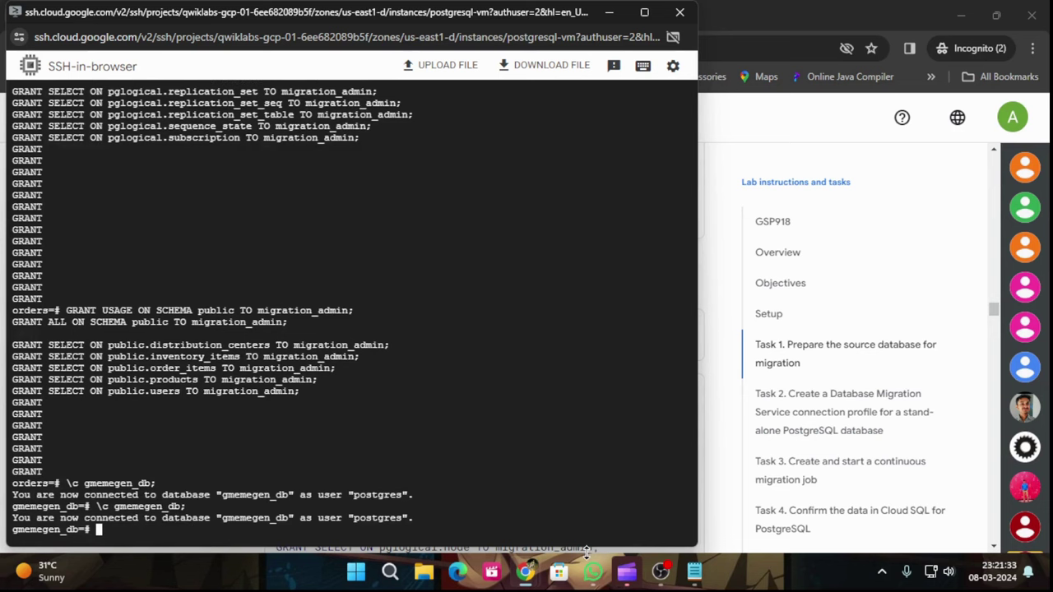
# Step: Copy the lab's step 4 GRANT commands for the pglogical schema and tables and run them in psql on gmemegen_db
pyautogui.moveTo(524, 572)
pyautogui.click(525, 493)
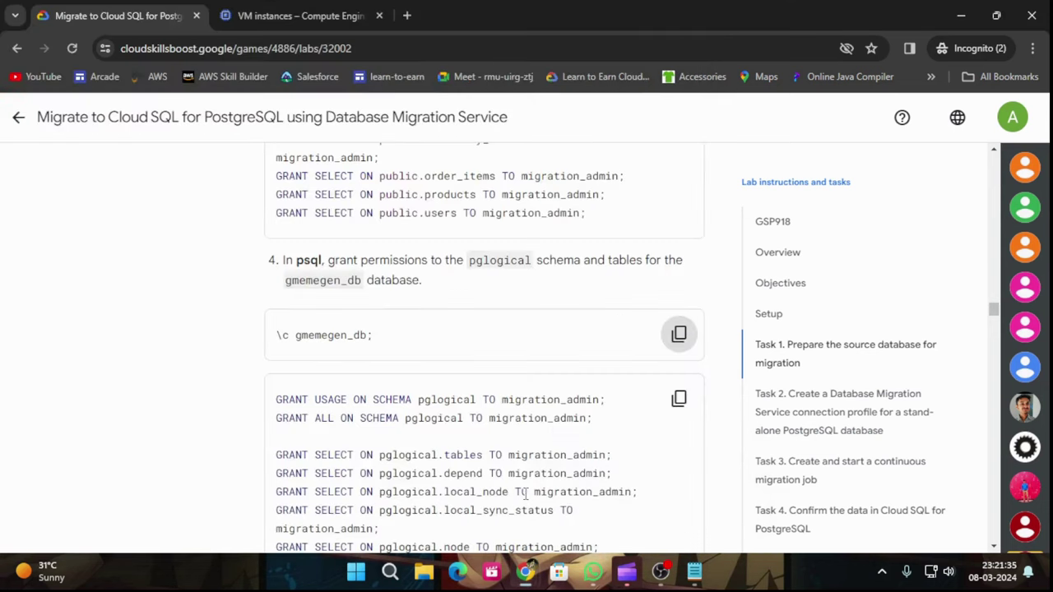
pyautogui.click(678, 399)
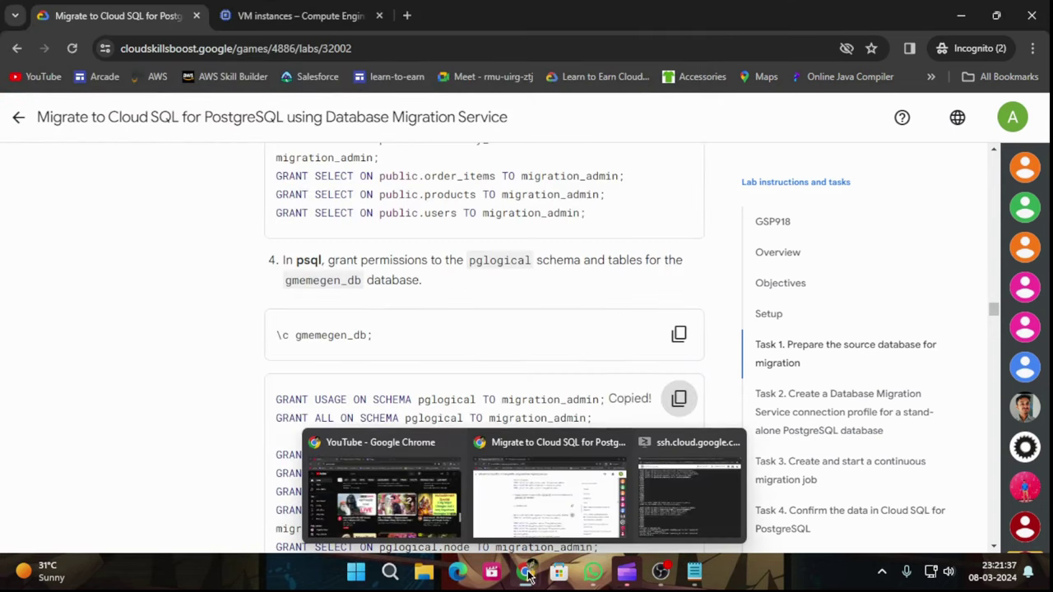
pyautogui.click(667, 500)
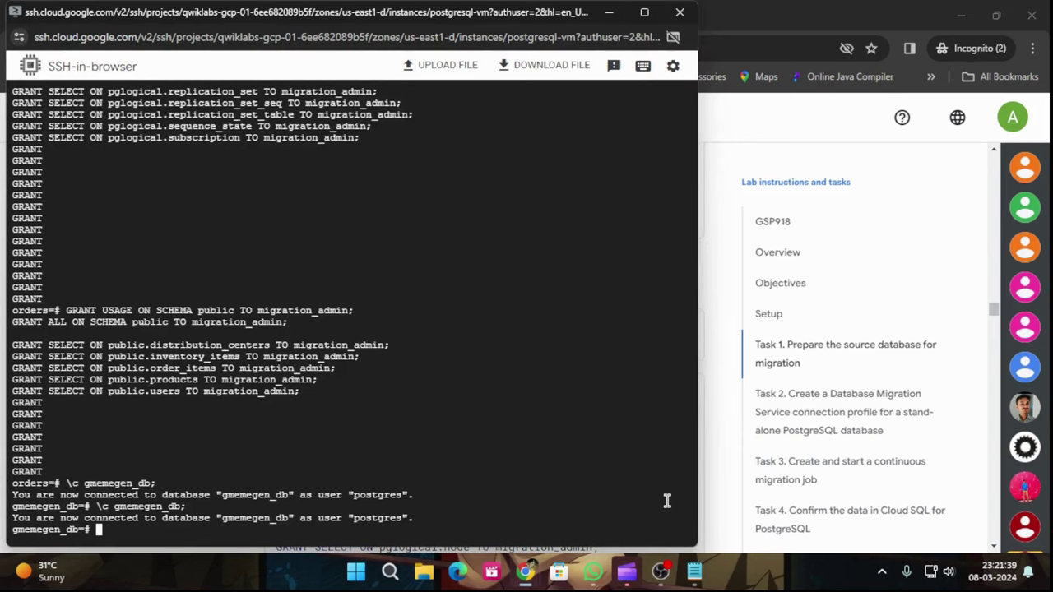
pyautogui.hotkey('ctrl', 'v')
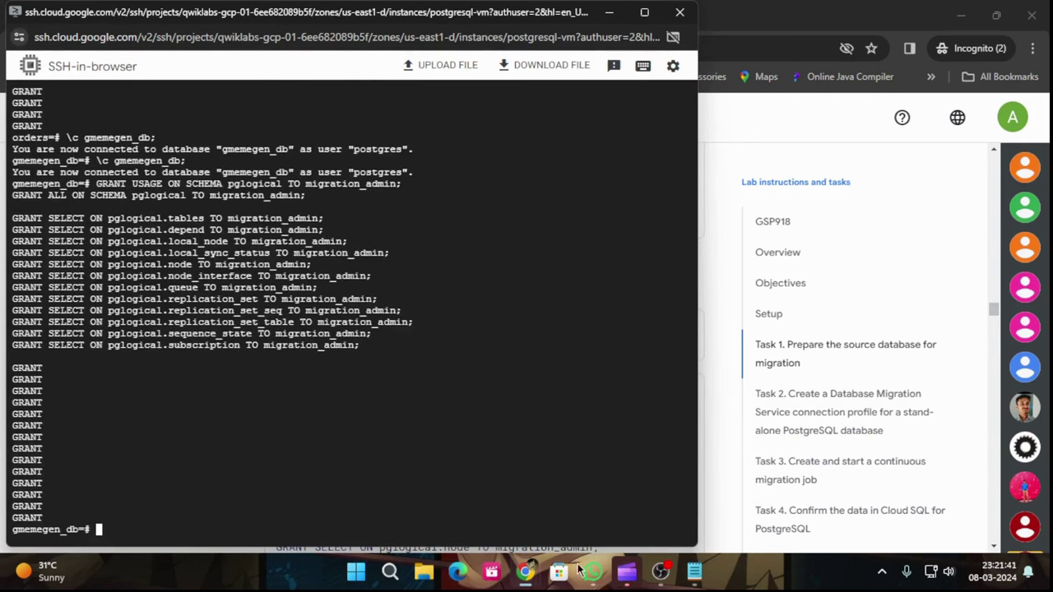
# Step: Copy the step 5 GRANT commands for the public schema and the meme table and run them in psql on gmemegen_db
pyautogui.moveTo(524, 571)
pyautogui.click(531, 506)
pyautogui.scroll(-8, 617, 444)
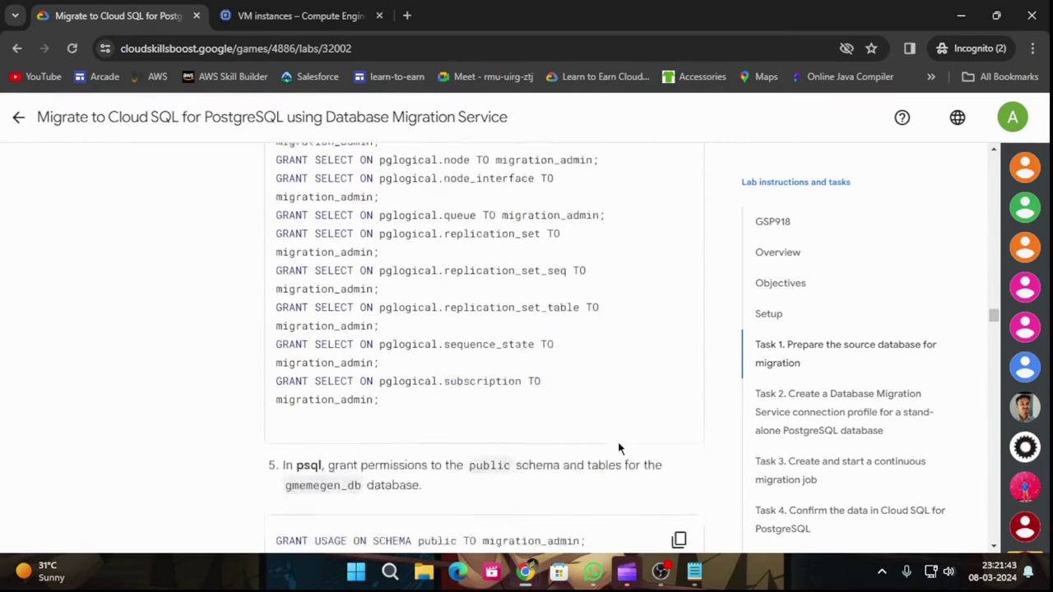
pyautogui.click(679, 390)
pyautogui.moveTo(525, 571)
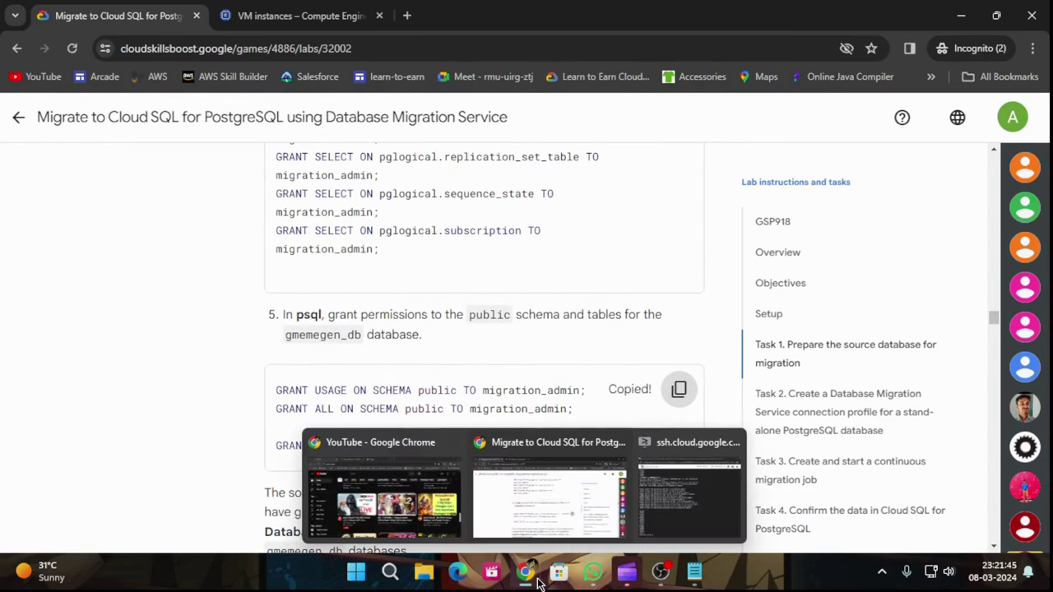
pyautogui.click(695, 504)
pyautogui.hotkey('ctrl', 'v')
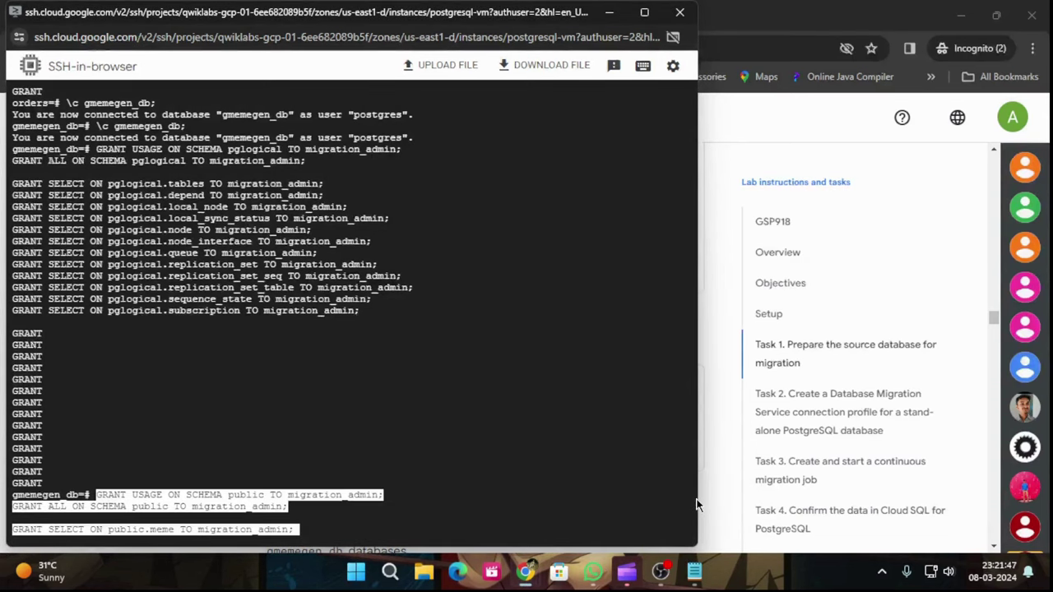
# Step: Copy "\c orders;" and "\dt" from step 6 and run them in psql to connect to orders and list its tables
pyautogui.moveTo(525, 571)
pyautogui.click(530, 517)
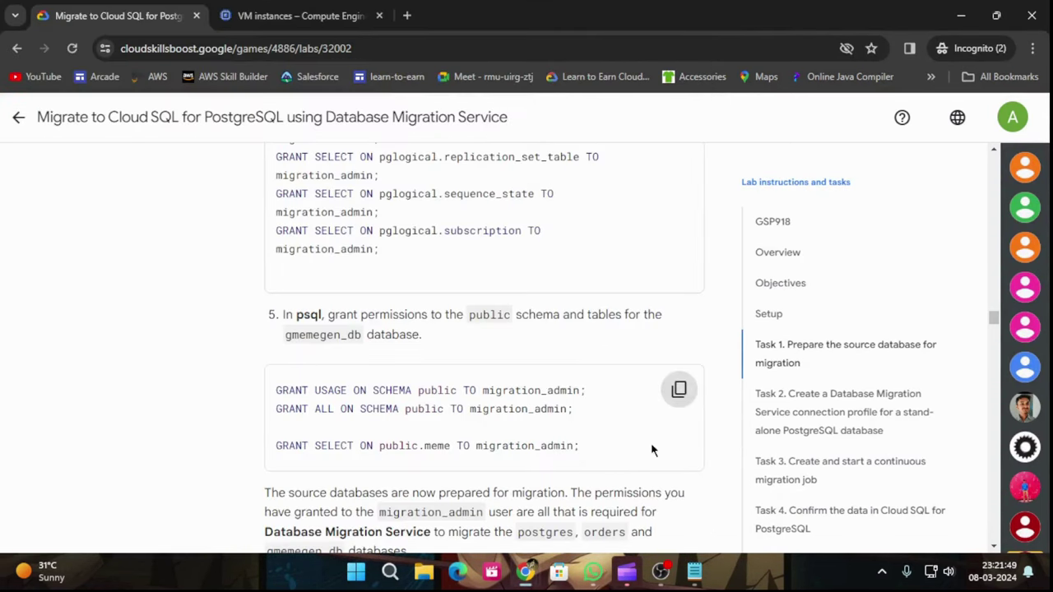
pyautogui.scroll(-5, 658, 451)
pyautogui.click(678, 340)
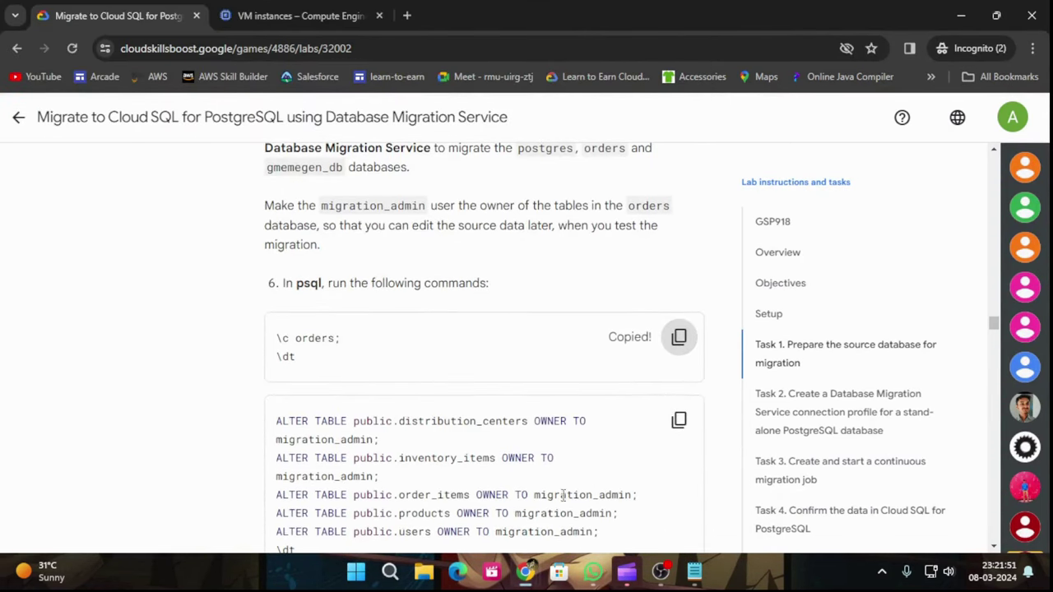
pyautogui.moveTo(533, 586)
pyautogui.click(678, 491)
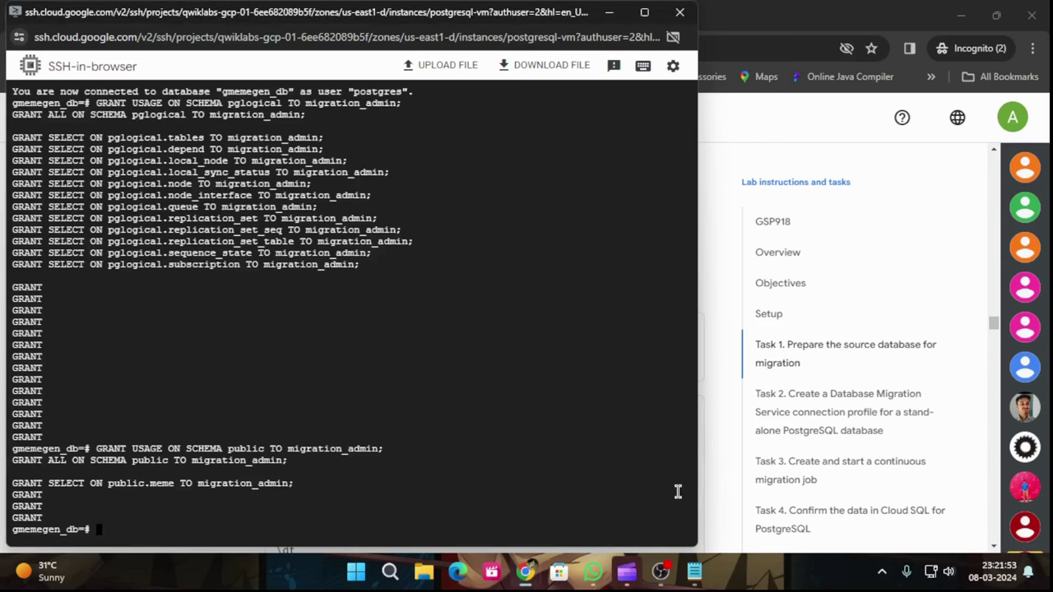
pyautogui.press('Return')
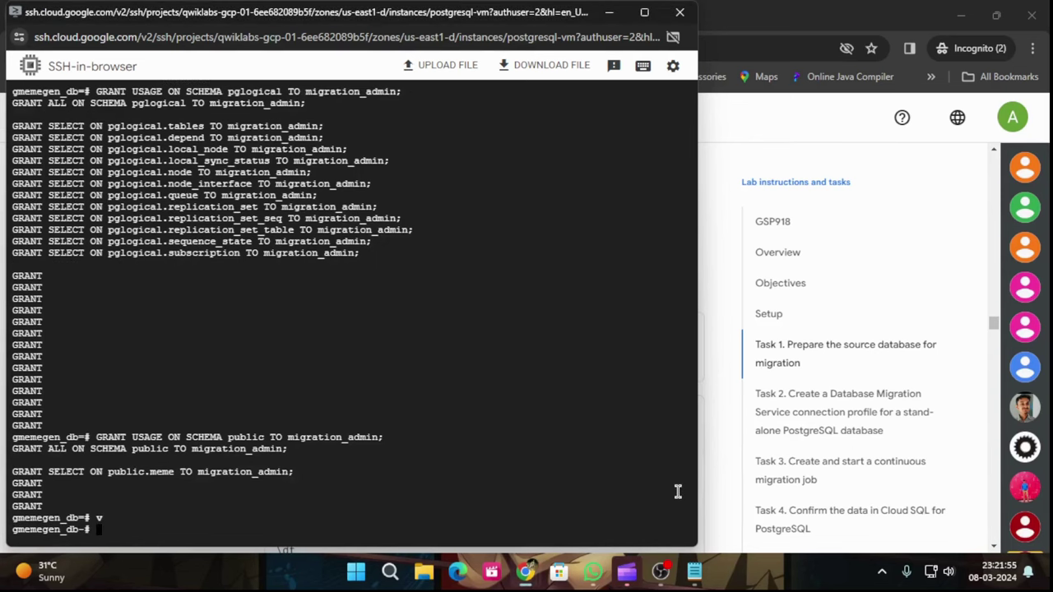
pyautogui.hotkey('ctrl', 'v')
pyautogui.press('Return')
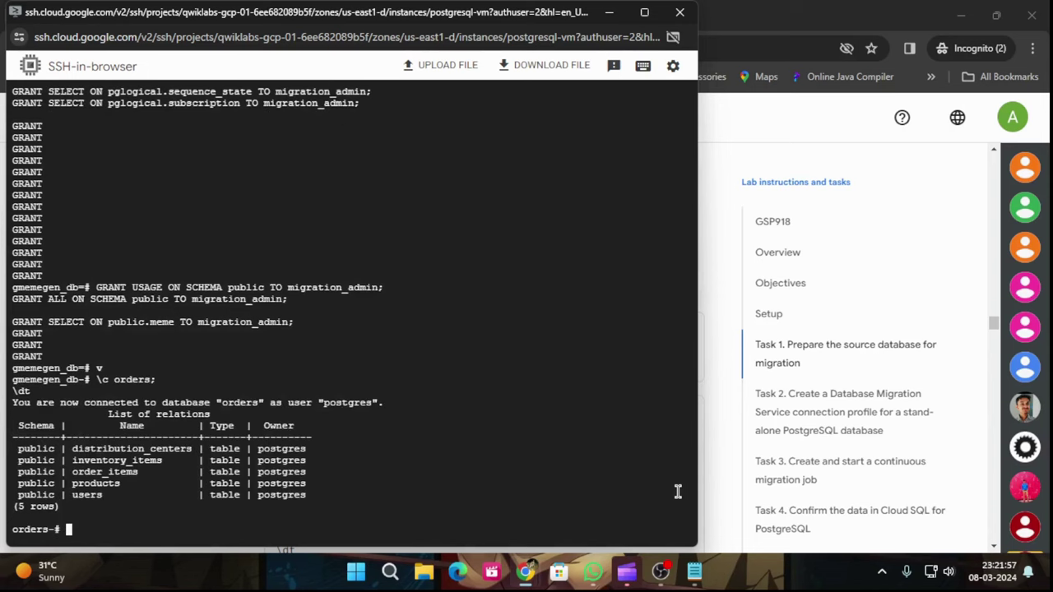
# Step: Copy the lab's ALTER TABLE commands and run them in psql to make migration_admin the owner of the orders tables, ending with "\dt"
pyautogui.moveTo(539, 574)
pyautogui.click(559, 502)
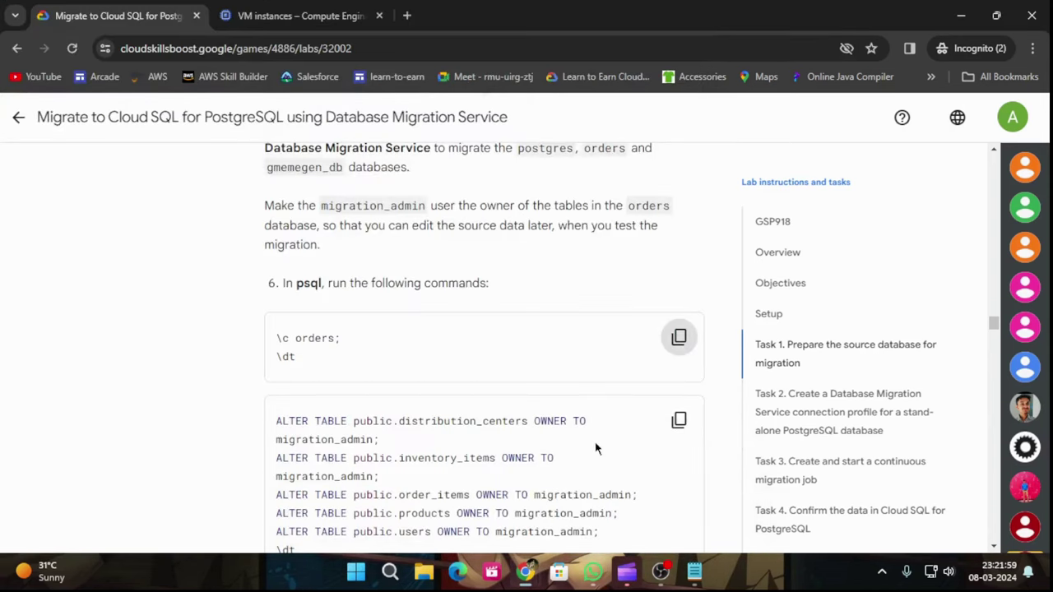
pyautogui.click(678, 419)
pyautogui.scroll(-1, 650, 428)
pyautogui.scroll(-5, 640, 429)
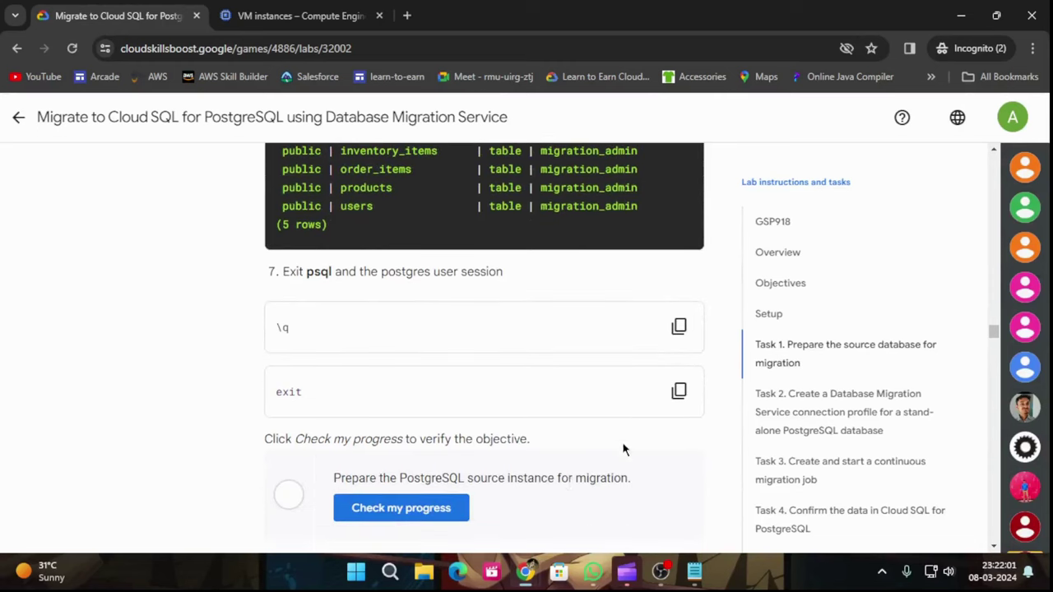
pyautogui.moveTo(525, 574)
pyautogui.click(689, 511)
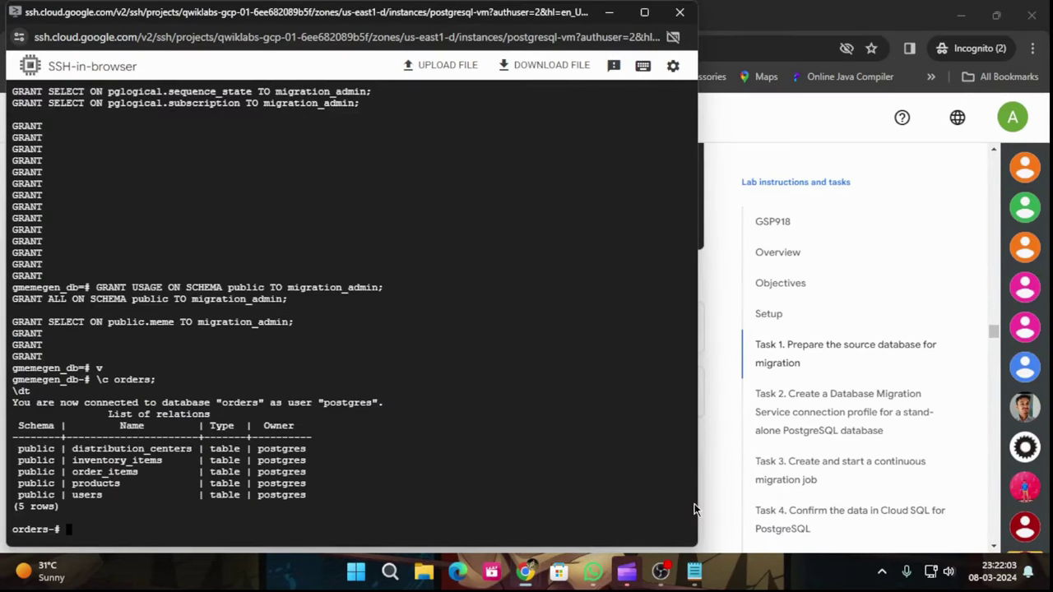
pyautogui.hotkey('ctrl', 'v')
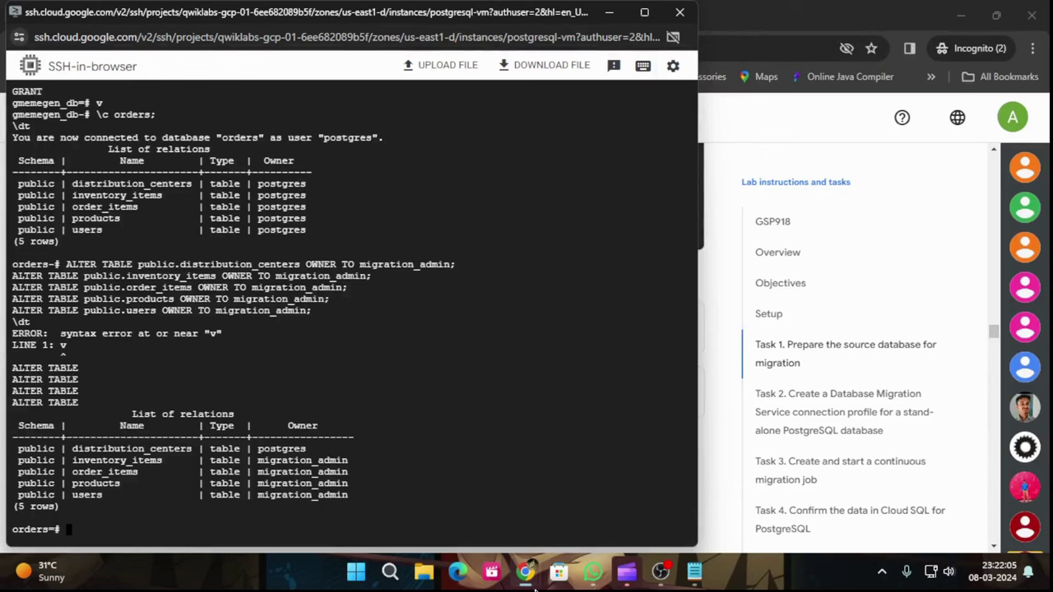
# Step: Copy "\q" from step 7 of the lab and run it in the SSH terminal to quit psql
pyautogui.moveTo(526, 573)
pyautogui.click(522, 510)
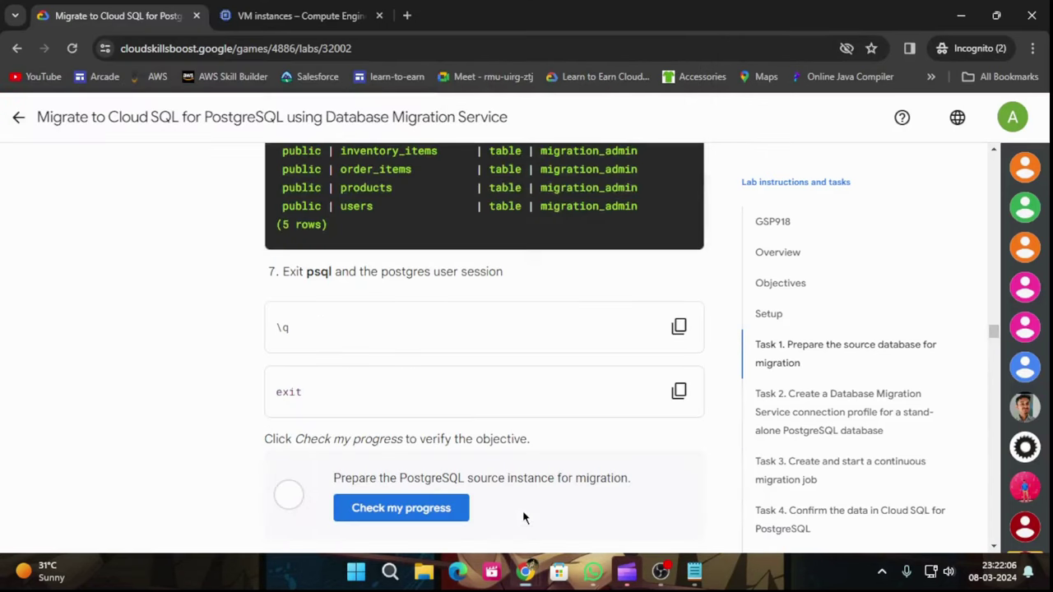
pyautogui.click(677, 329)
pyautogui.moveTo(526, 573)
pyautogui.click(692, 509)
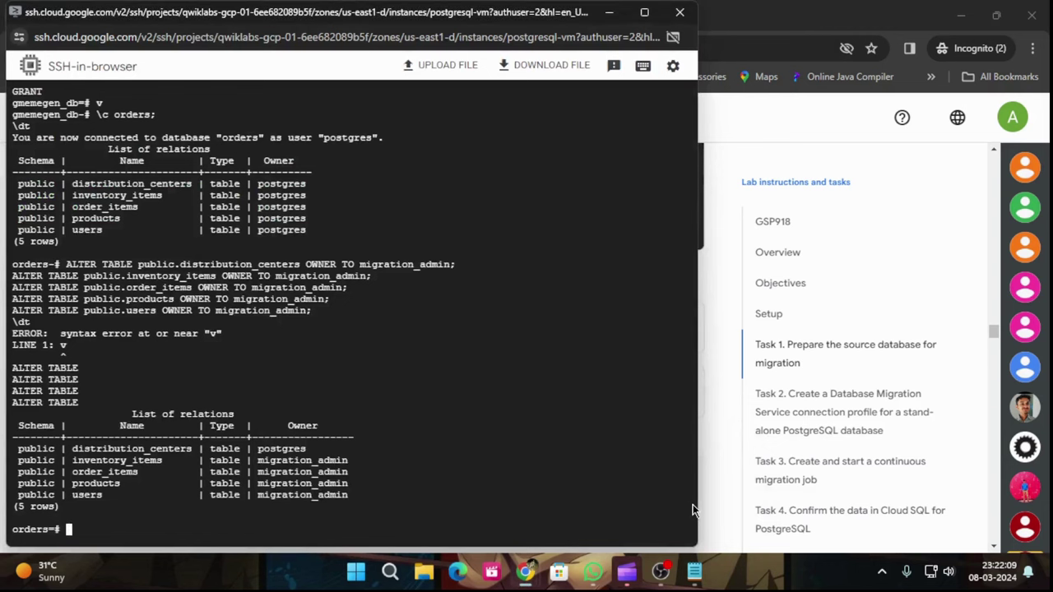
pyautogui.press('Return')
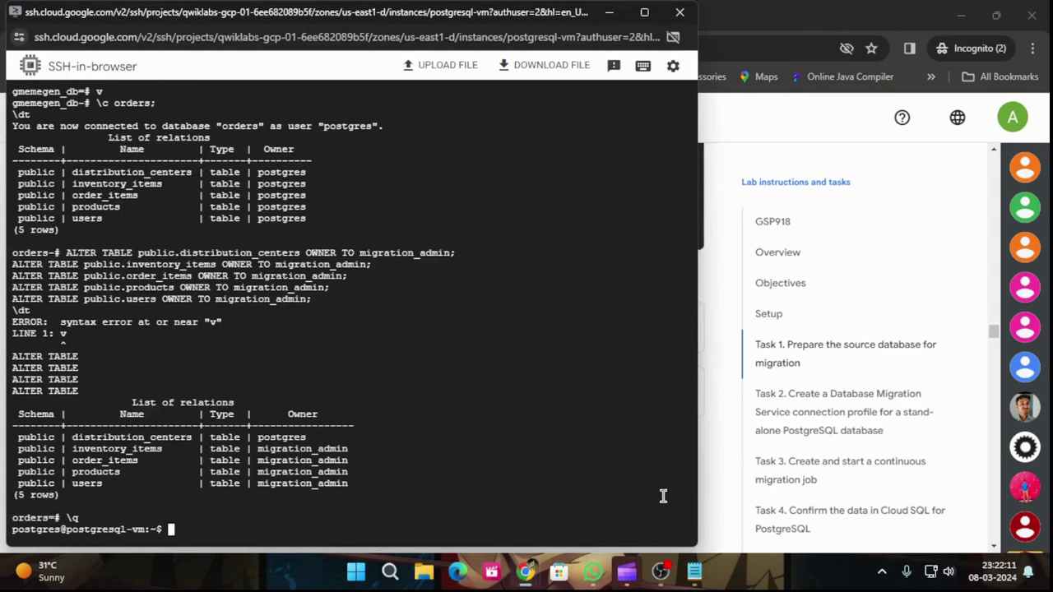
# Step: Copy the lab's "exit" command and run it in the SSH terminal to leave the postgres user session
pyautogui.moveTo(526, 573)
pyautogui.click(524, 524)
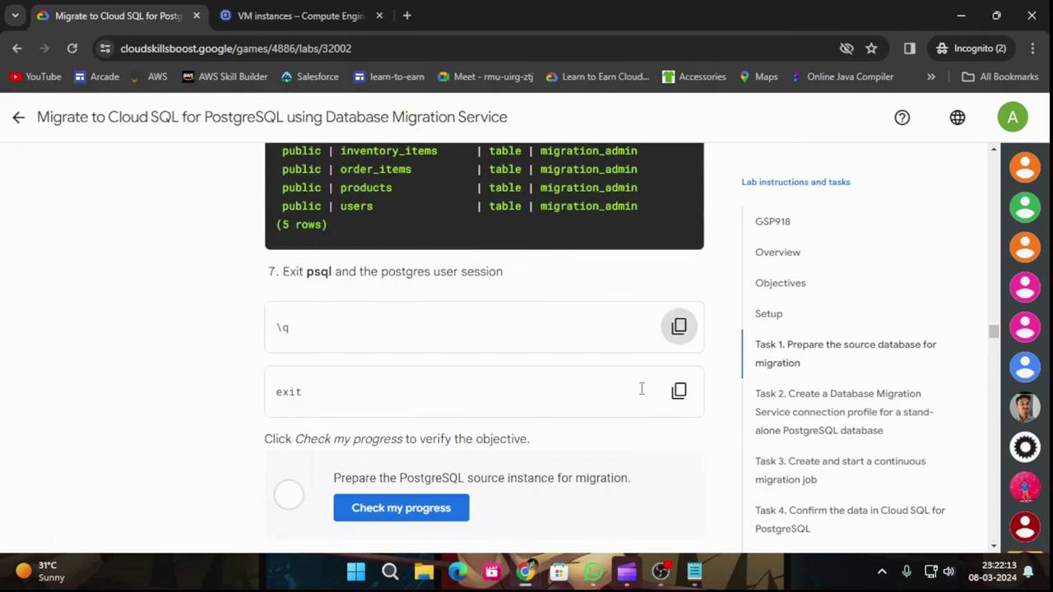
pyautogui.click(678, 391)
pyautogui.moveTo(530, 582)
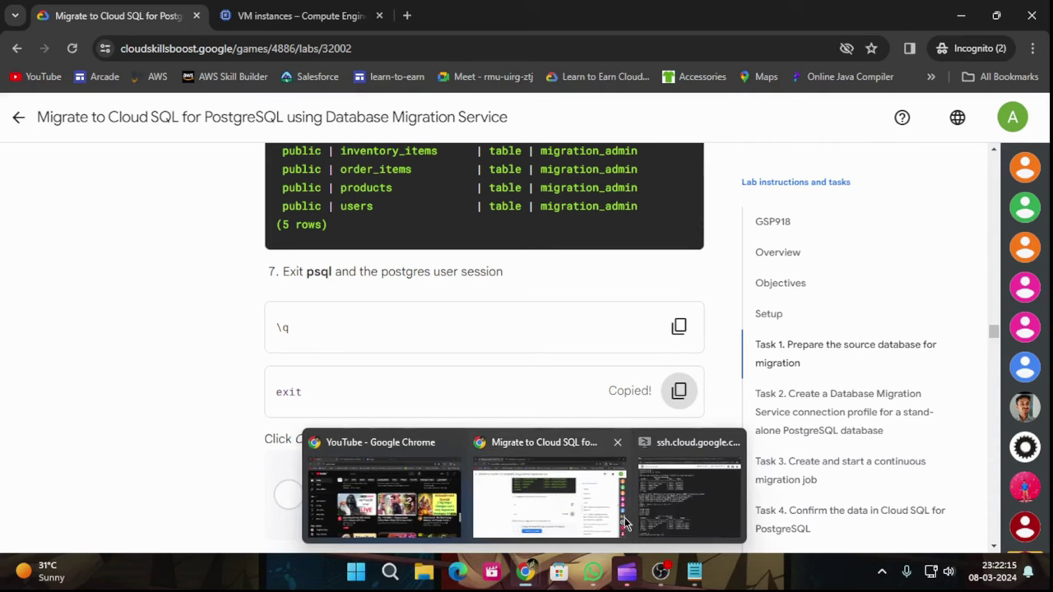
pyautogui.click(655, 501)
pyautogui.hotkey('ctrl', 'v')
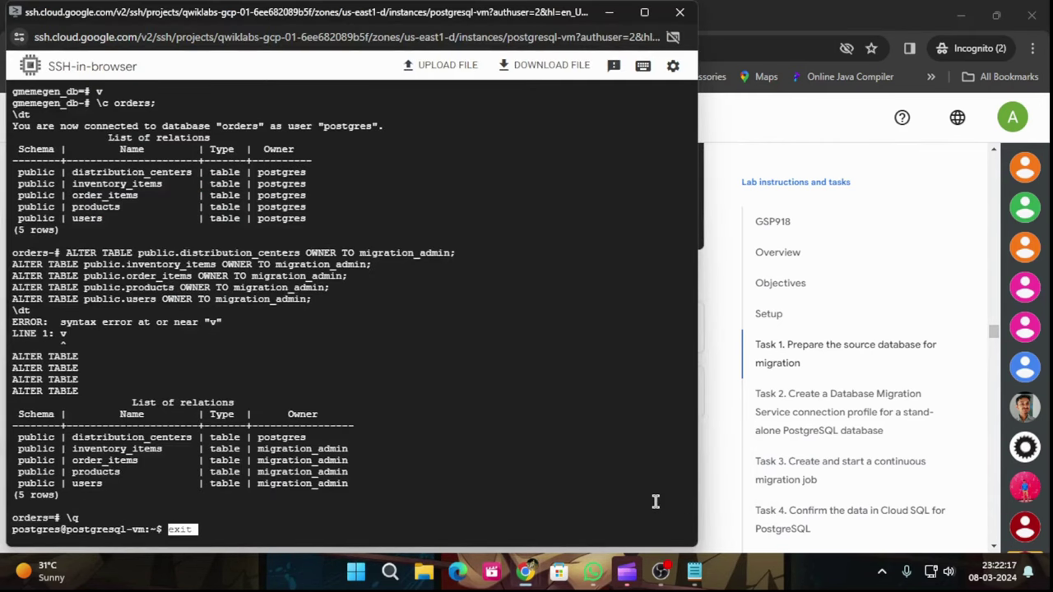
pyautogui.press('Return')
# Step: Minimize the SSH window and check the lab progress for "Prepare the PostgreSQL source instance for migration"
pyautogui.click(608, 12)
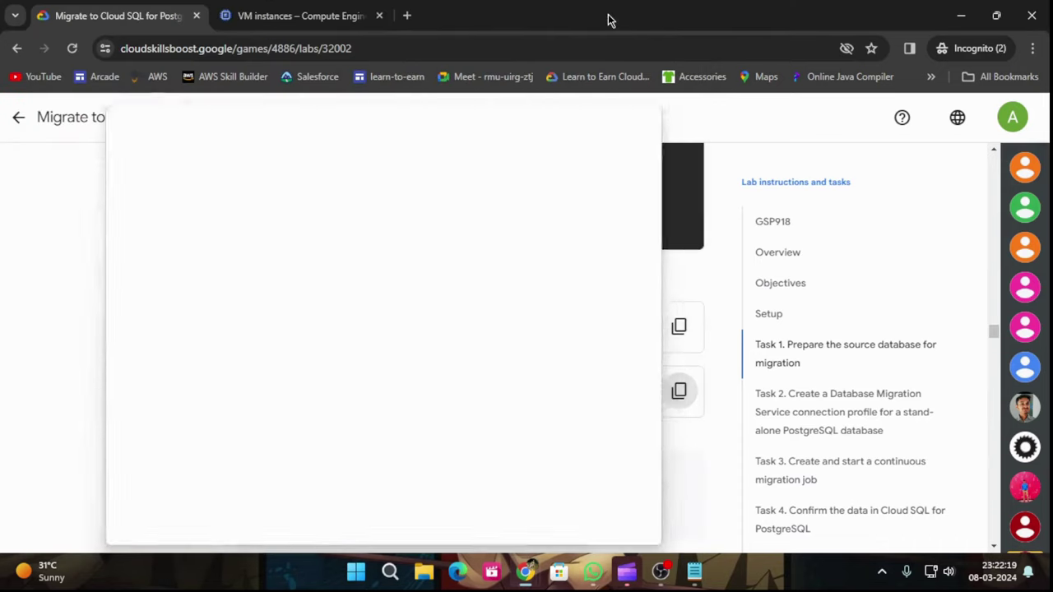
pyautogui.click(422, 510)
pyautogui.scroll(-3, 556, 417)
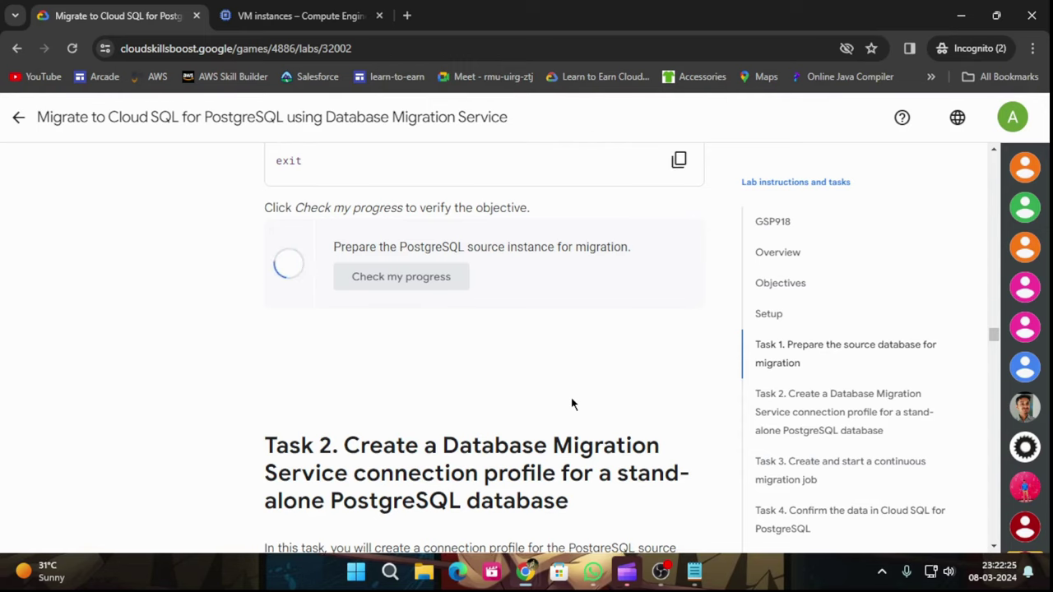
# Step: Copy the internal IP of postgresql-vm from the VM instances list and paste it into the empty Notepad note, then minimize Notepad
pyautogui.scroll(2, 574, 401)
pyautogui.scroll(-5, 573, 395)
pyautogui.scroll(-3, 574, 394)
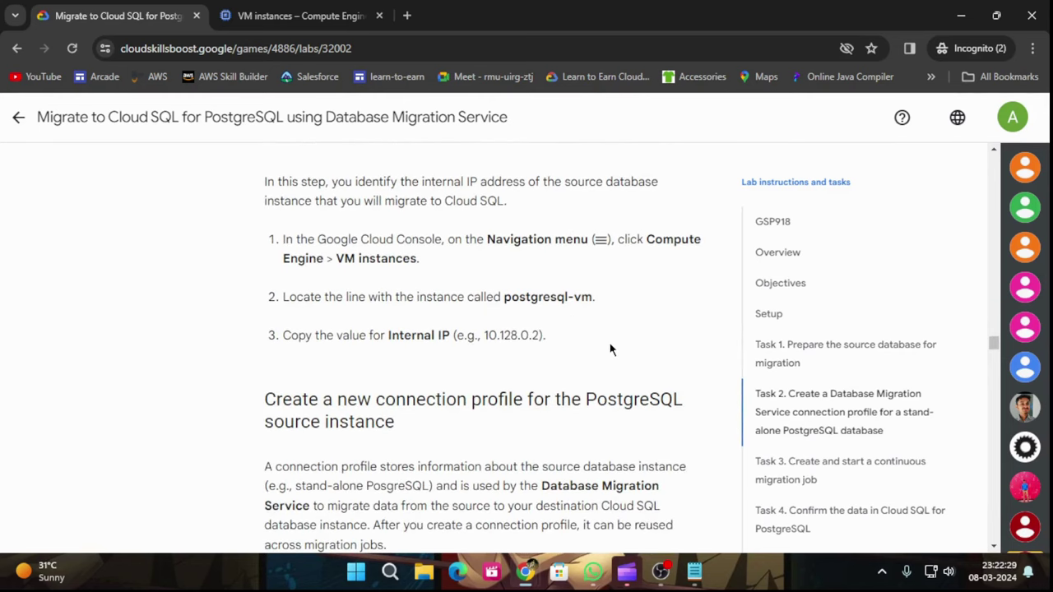
pyautogui.click(312, 15)
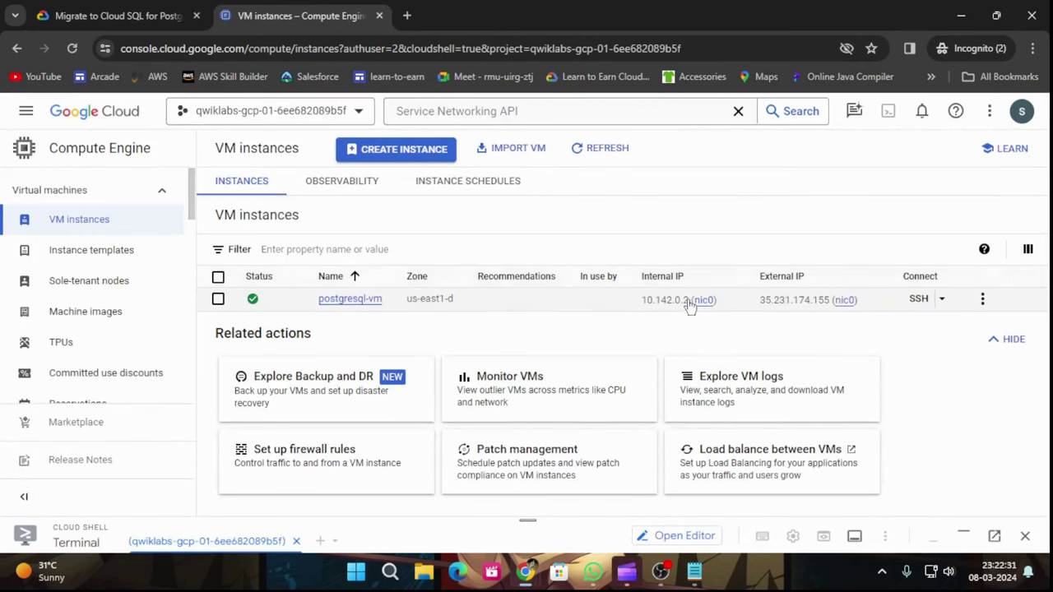
pyautogui.click(725, 301)
pyautogui.moveTo(694, 571)
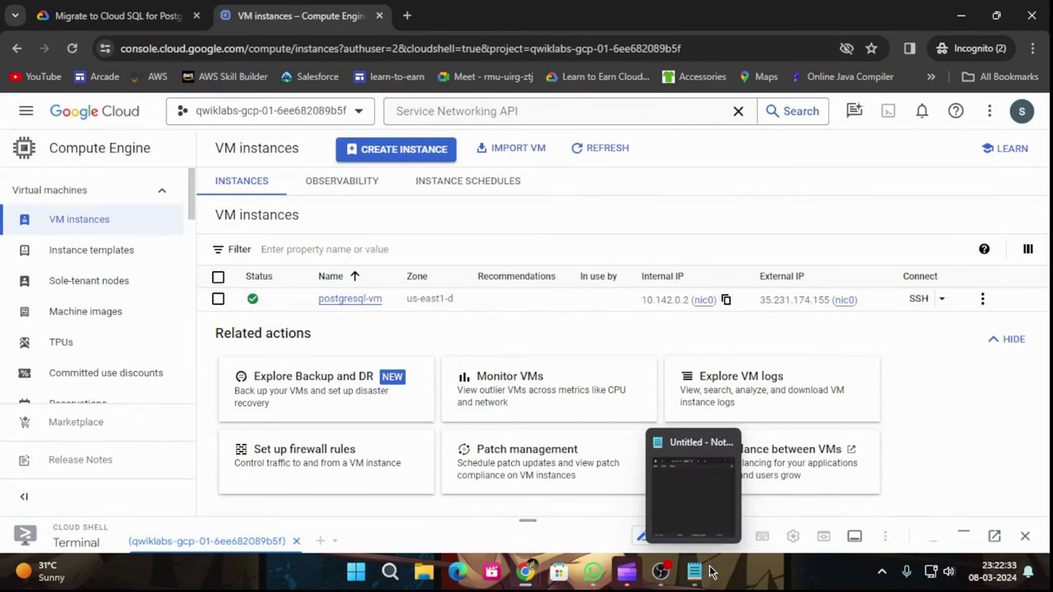
pyautogui.click(703, 438)
pyautogui.hotkey('ctrl', 'v')
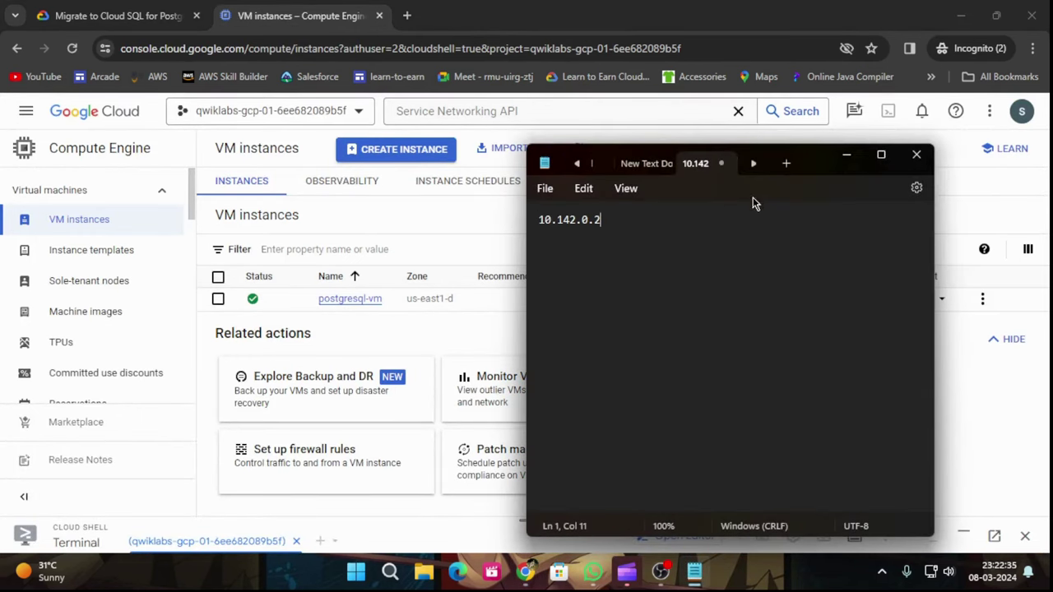
pyautogui.click(846, 154)
# Step: Copy "Database Migration" from the lab's Task 2, search the Google Cloud console for it and open its Connection profiles page
pyautogui.click(115, 16)
pyautogui.scroll(-5, 648, 301)
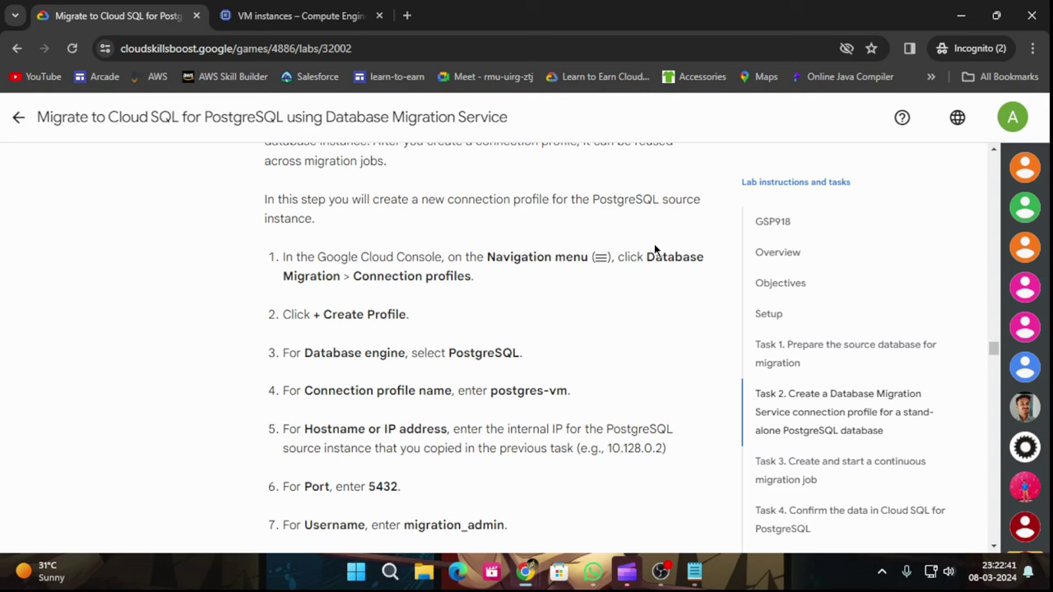
pyautogui.moveTo(647, 255); pyautogui.dragTo(351, 293)
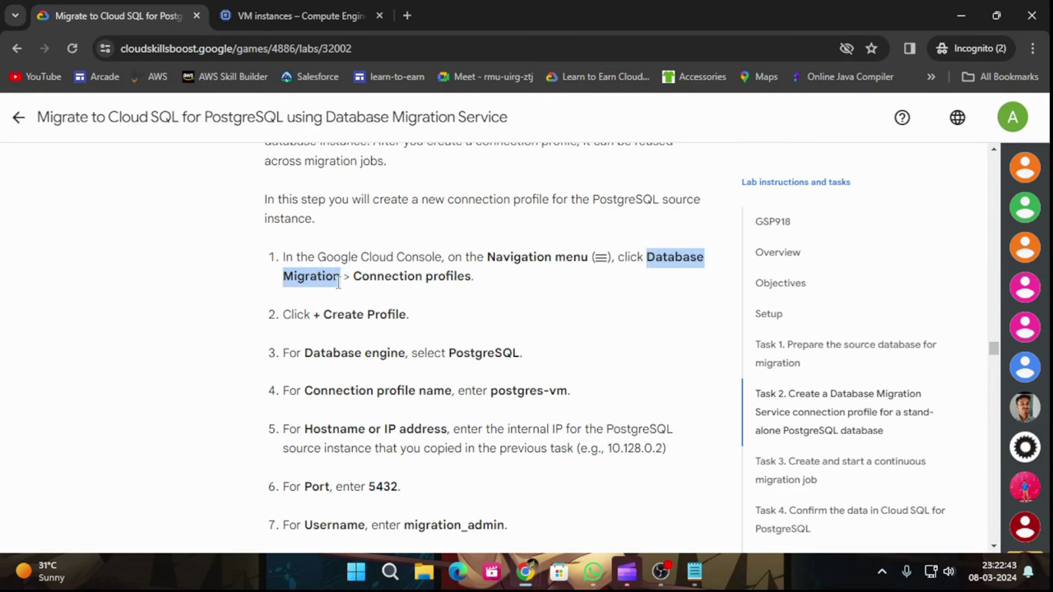
pyautogui.click(291, 7)
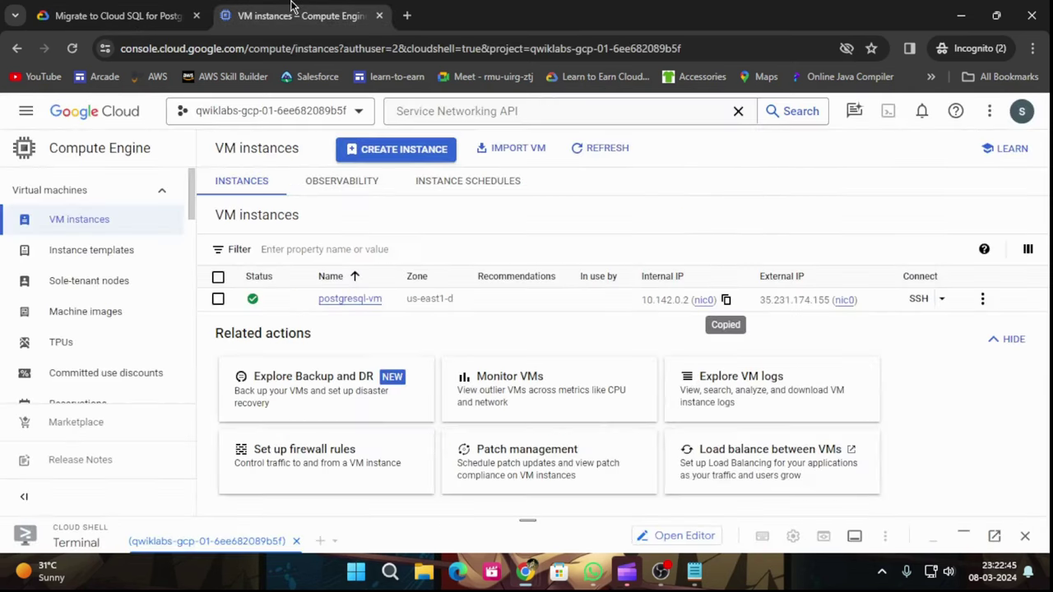
pyautogui.click(581, 115)
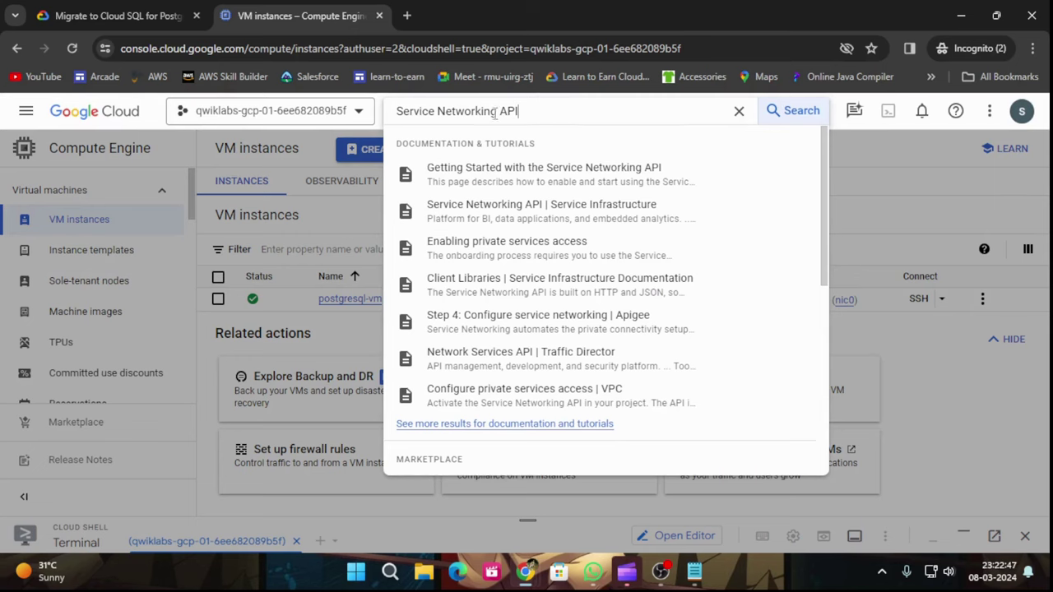
pyautogui.hotkey('ctrl', 'a')
pyautogui.hotkey('ctrl', 'v')
pyautogui.press('Return')
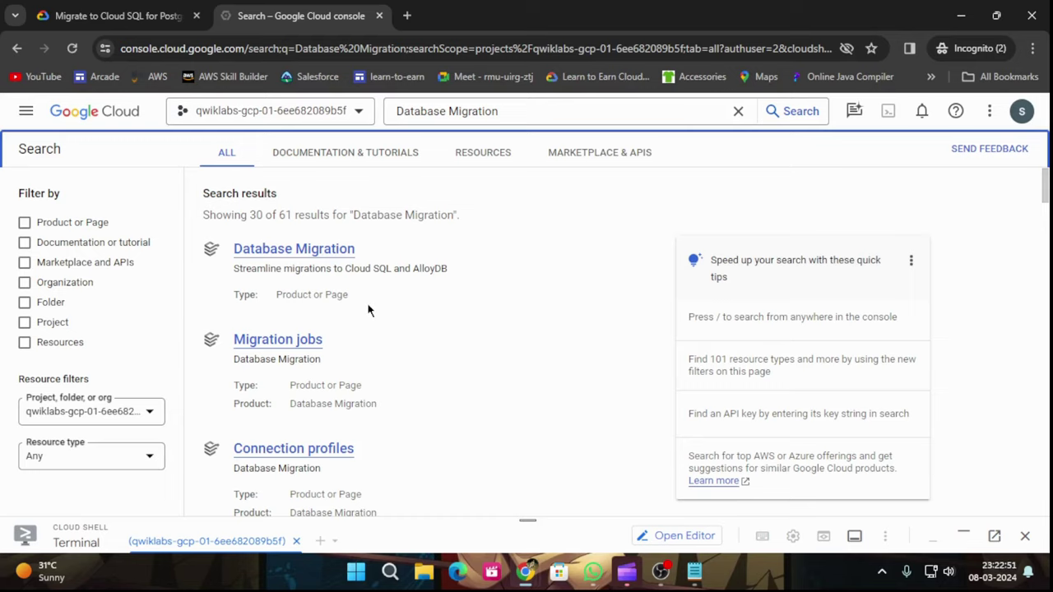
pyautogui.click(290, 450)
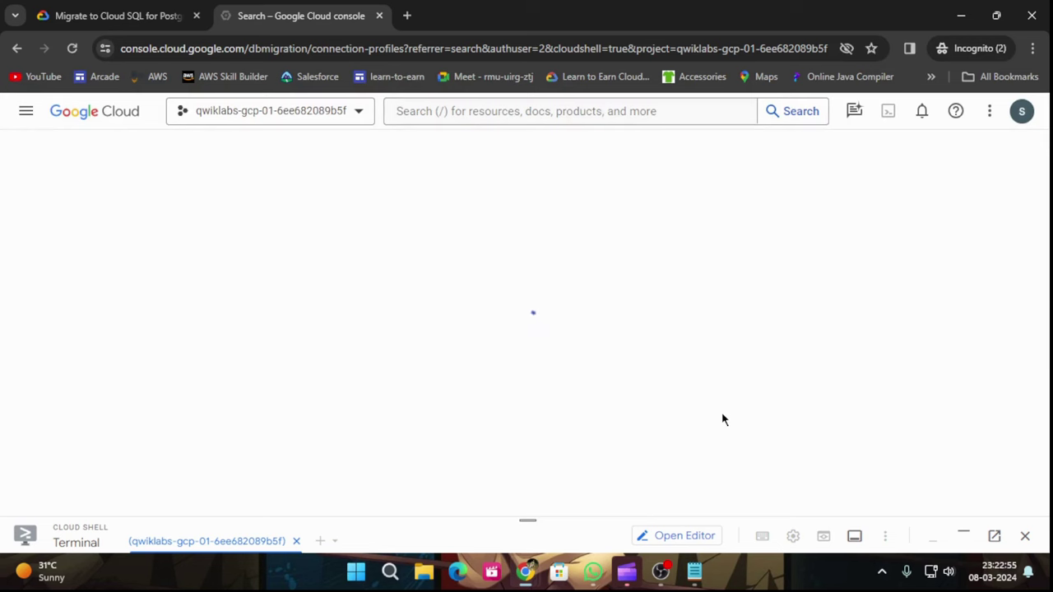
# Step: Check the lab's profile settings, start creating a connection profile and choose PostgreSQL as its database engine
pyautogui.click(124, 15)
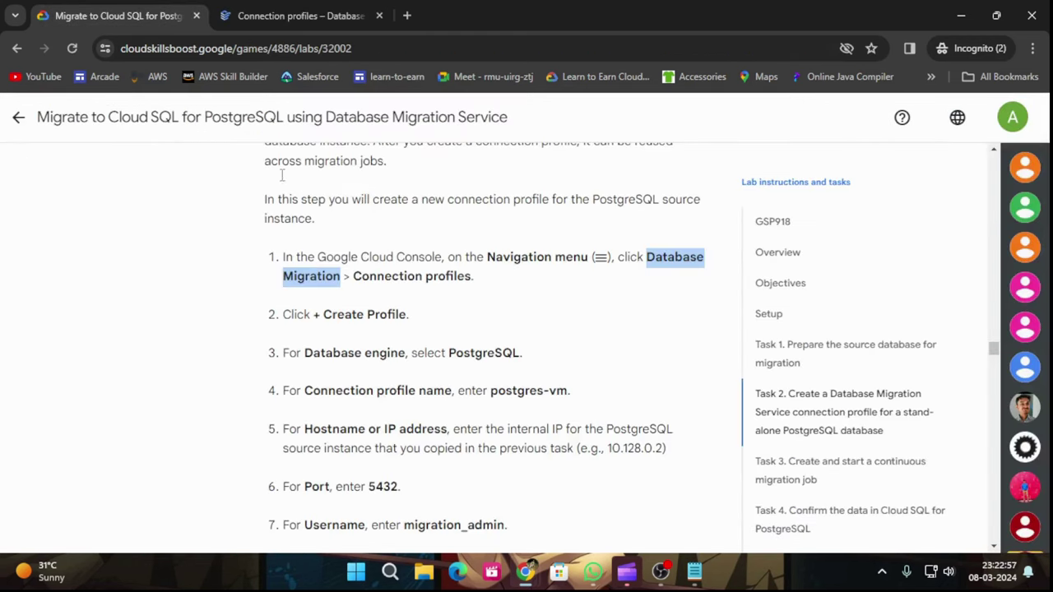
pyautogui.scroll(-2, 438, 229)
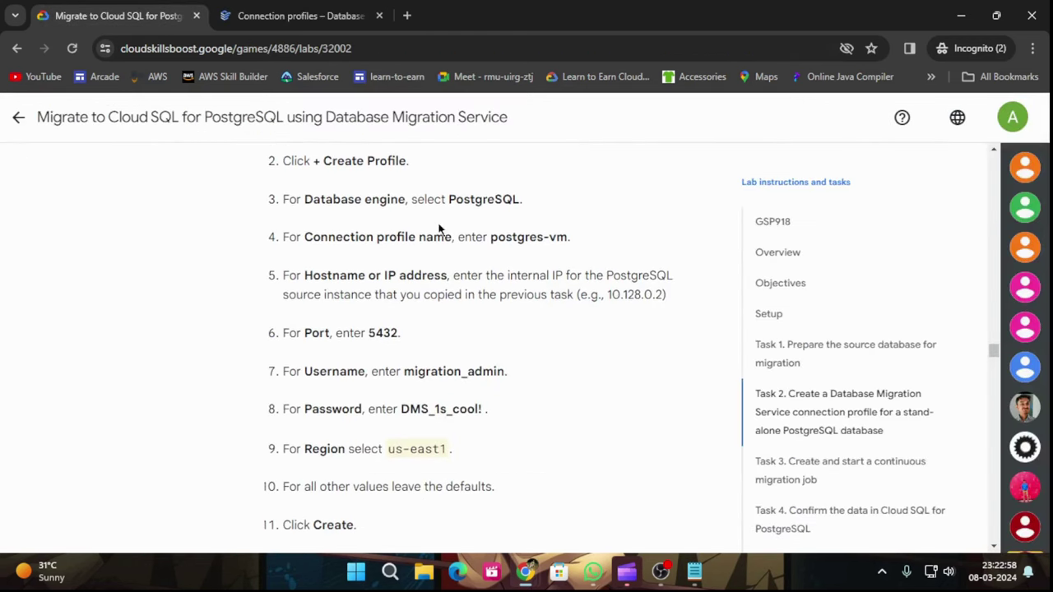
pyautogui.click(292, 16)
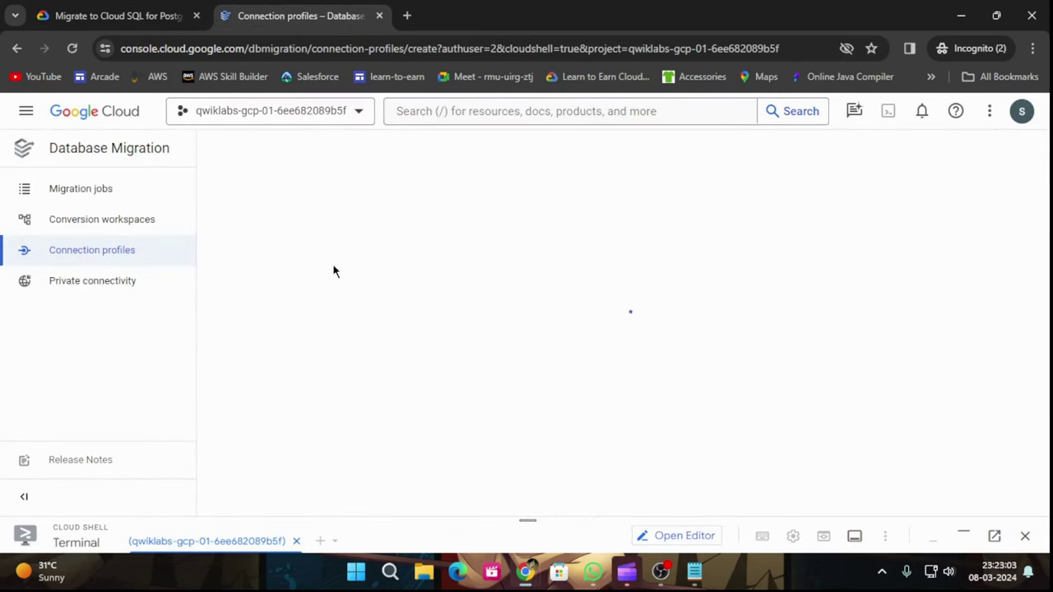
pyautogui.click(341, 343)
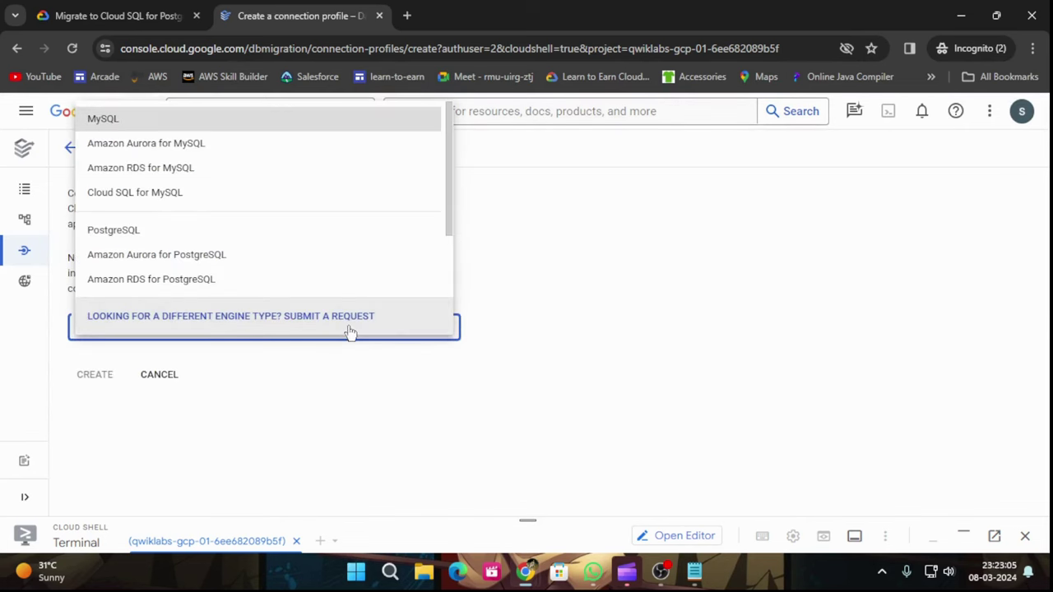
pyautogui.click(185, 228)
pyautogui.scroll(-2, 181, 247)
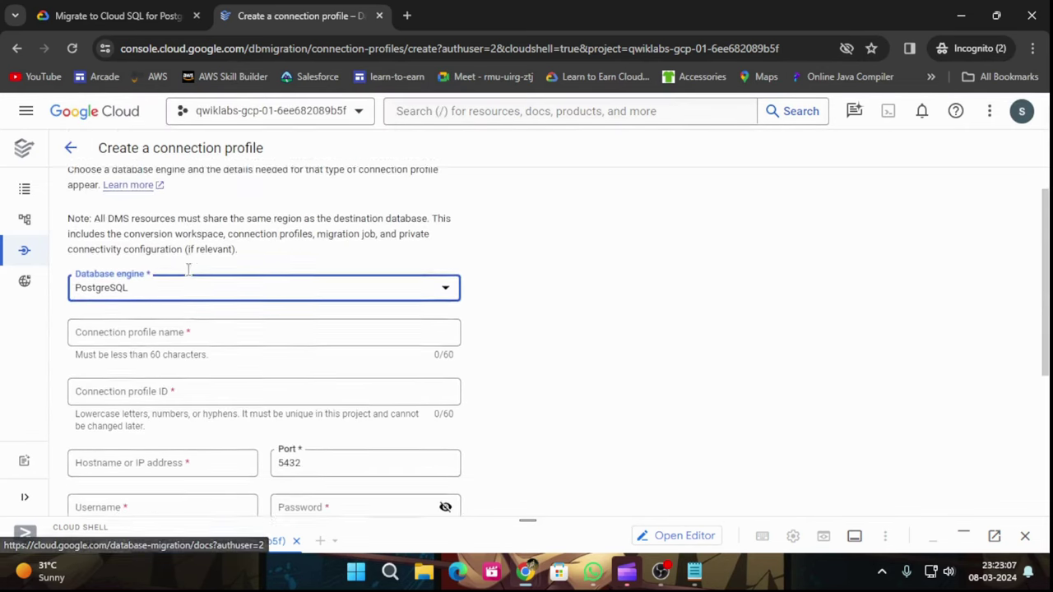
# Step: Copy "postgres-vm" from step 4 of the lab and enter it as the connection profile name
pyautogui.click(111, 15)
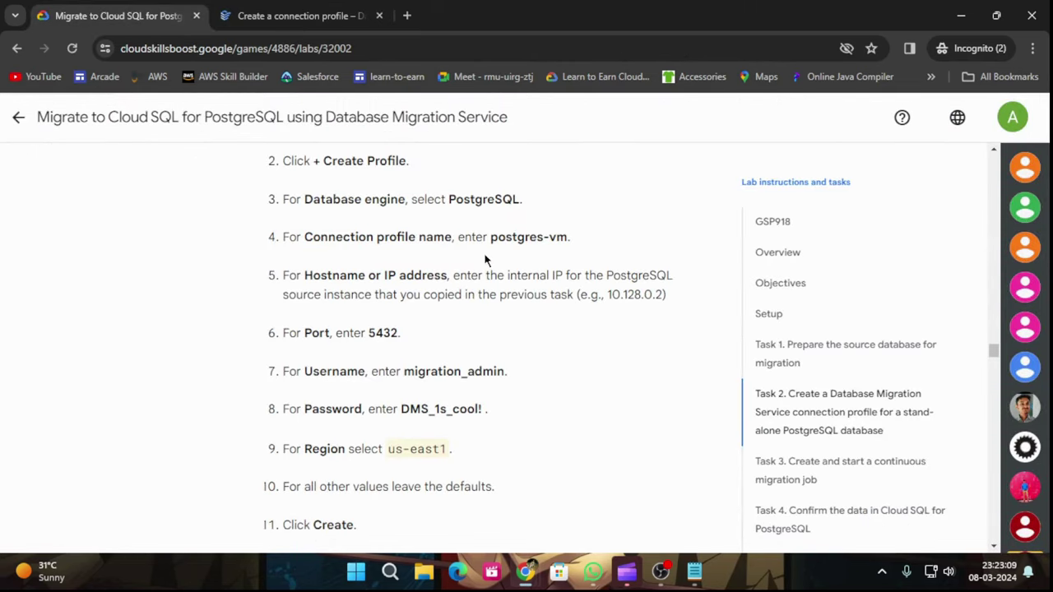
pyautogui.moveTo(491, 237); pyautogui.dragTo(566, 240)
pyautogui.hotkey('ctrl', 'c')
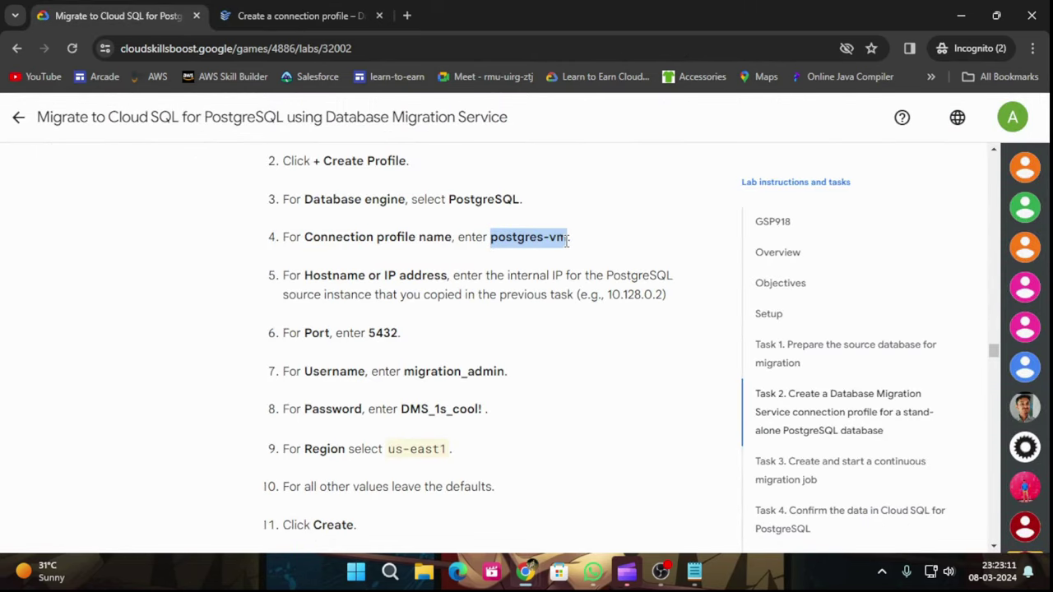
pyautogui.click(313, 19)
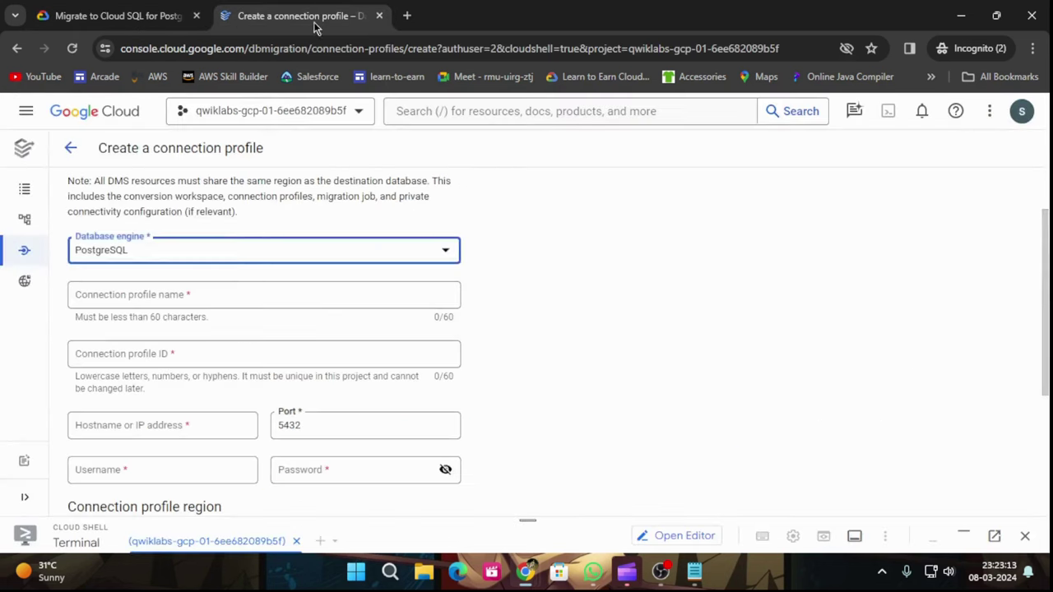
pyautogui.click(235, 294)
pyautogui.hotkey('ctrl', 'v')
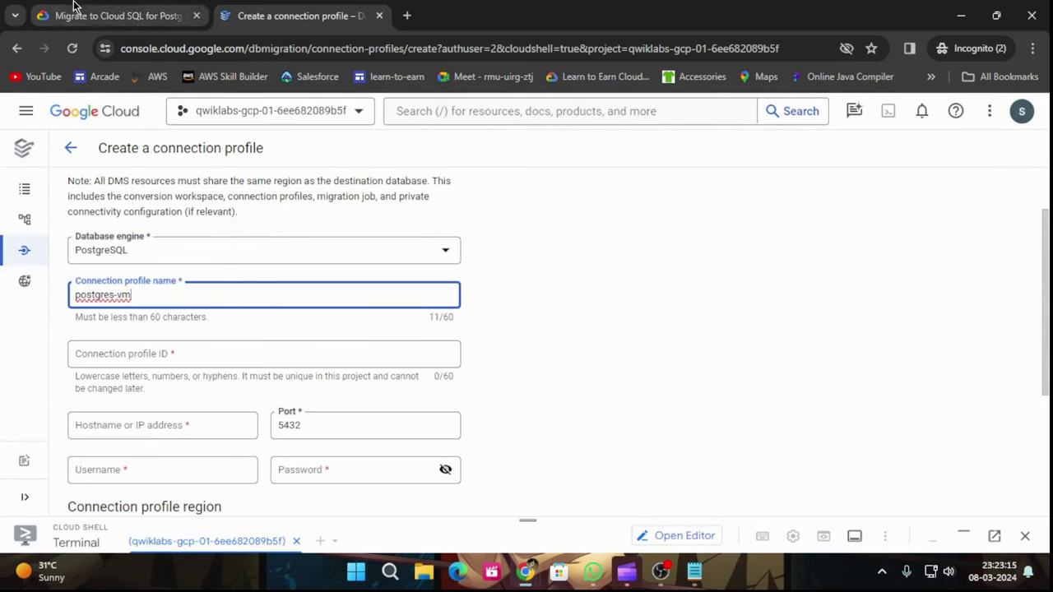
# Step: Copy the saved internal IP from Notepad and set the profile's hostname or IP address to 10.142.0.2
pyautogui.click(123, 15)
pyautogui.scroll(-1, 477, 329)
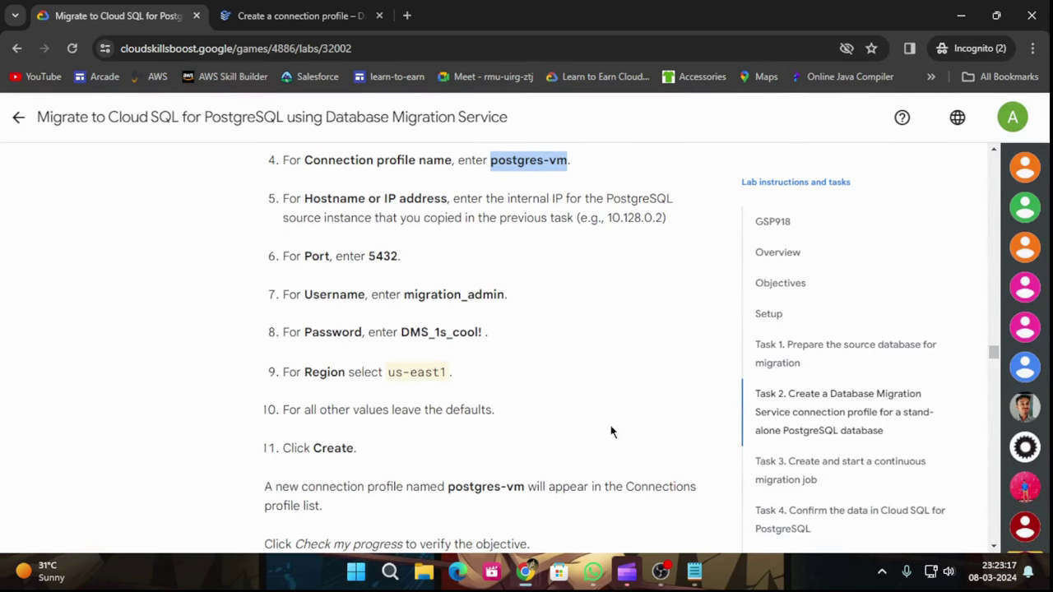
pyautogui.click(695, 571)
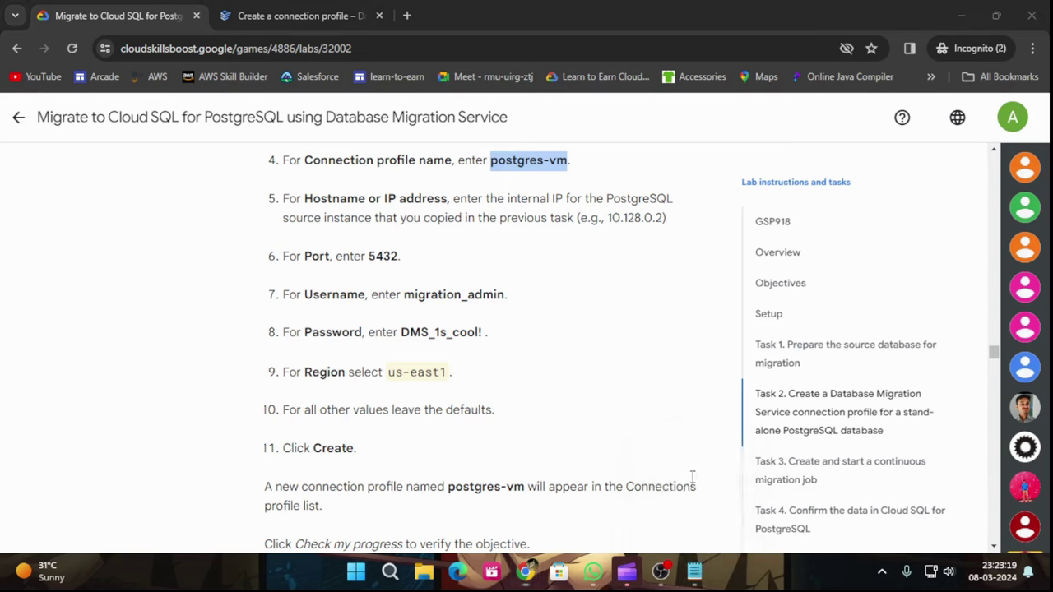
pyautogui.moveTo(644, 223); pyautogui.dragTo(530, 215)
pyautogui.hotkey('ctrl', 'c')
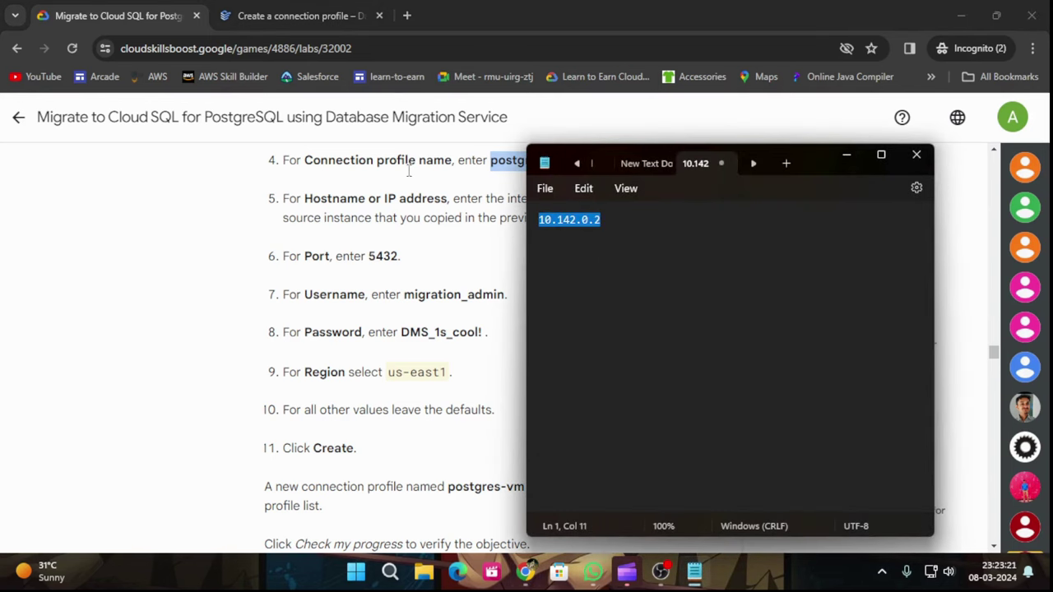
pyautogui.click(345, 15)
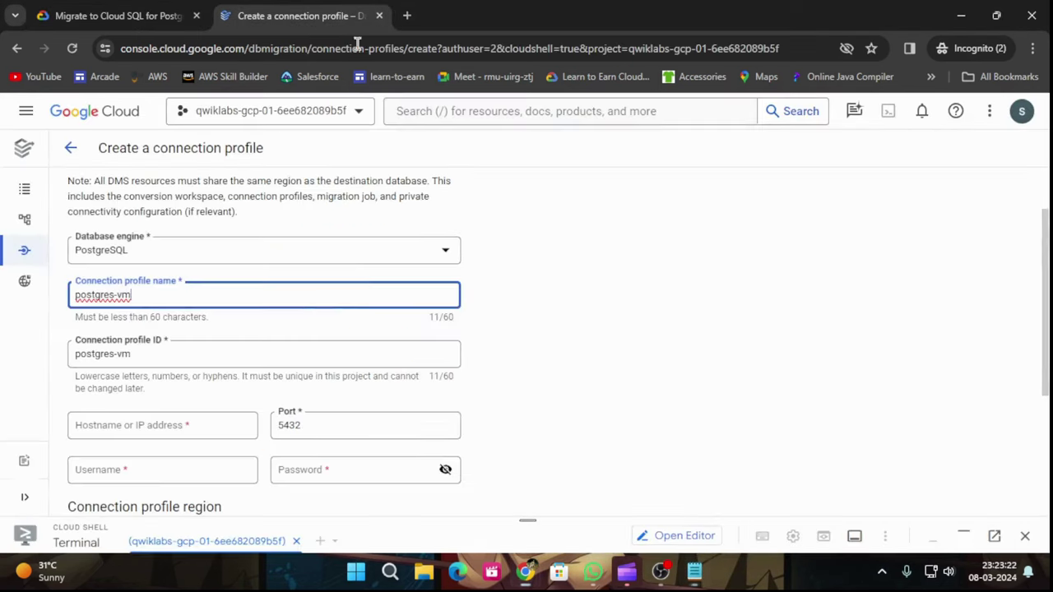
pyautogui.click(148, 425)
pyautogui.hotkey('ctrl', 'v')
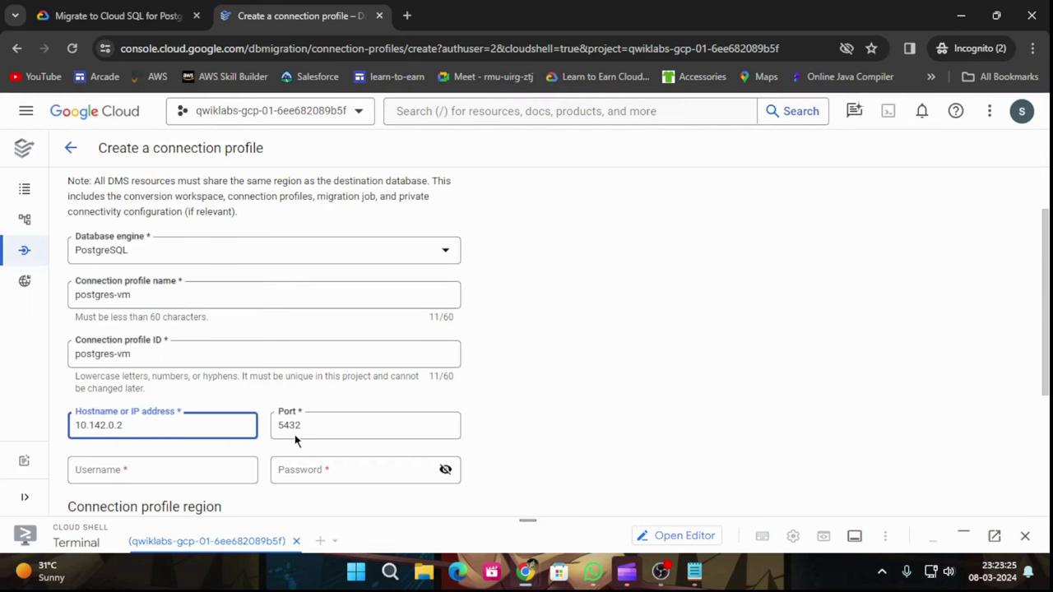
# Step: Check the port against the lab, copy "migration_admin" from step 7 and enter it as the profile's username
pyautogui.click(154, 8)
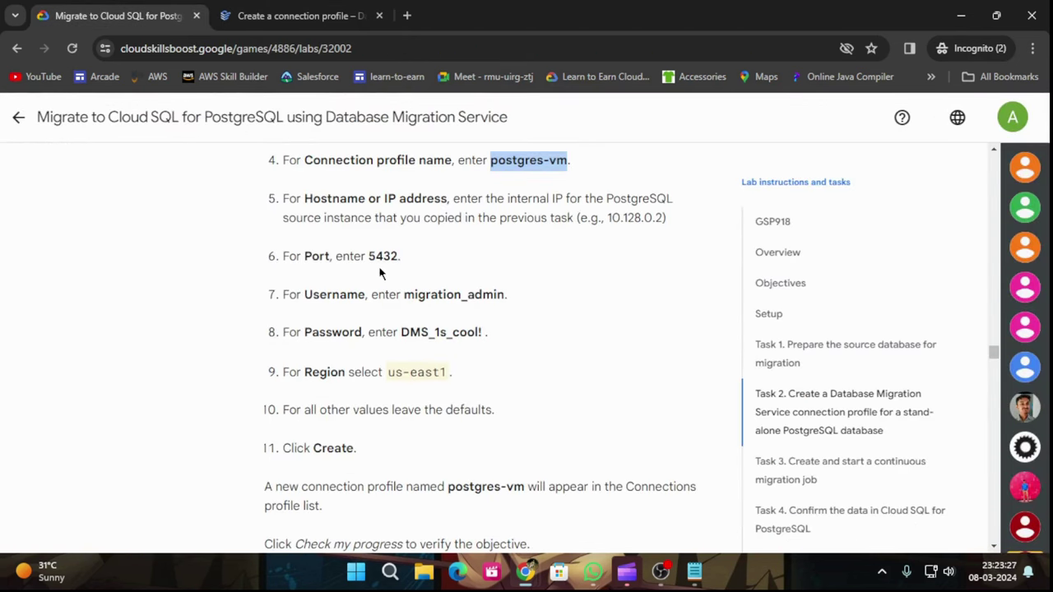
pyautogui.click(309, 13)
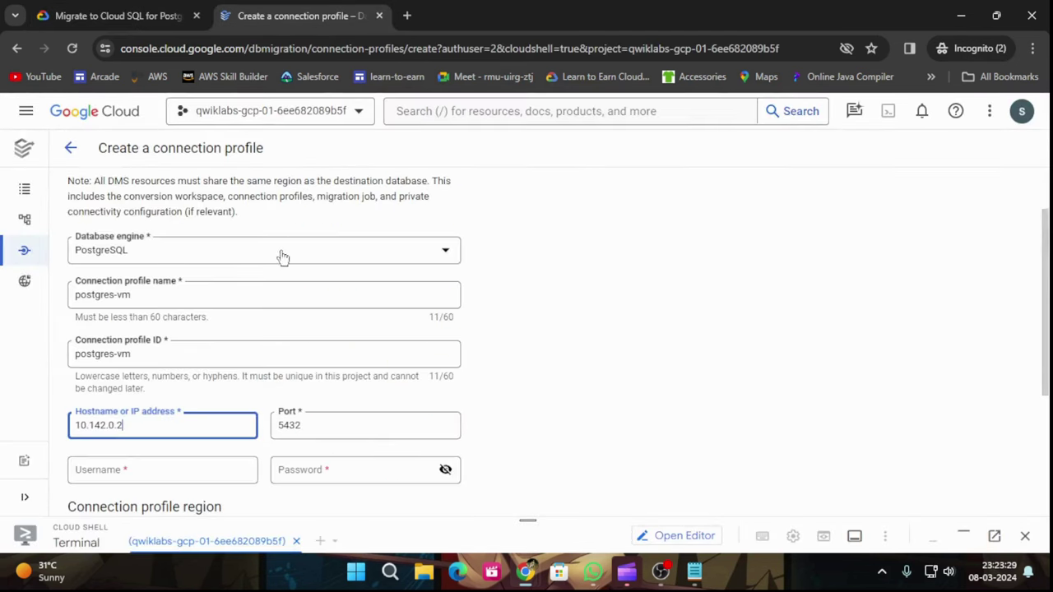
pyautogui.click(90, 12)
pyautogui.moveTo(400, 294); pyautogui.dragTo(504, 300)
pyautogui.hotkey('ctrl', 'c')
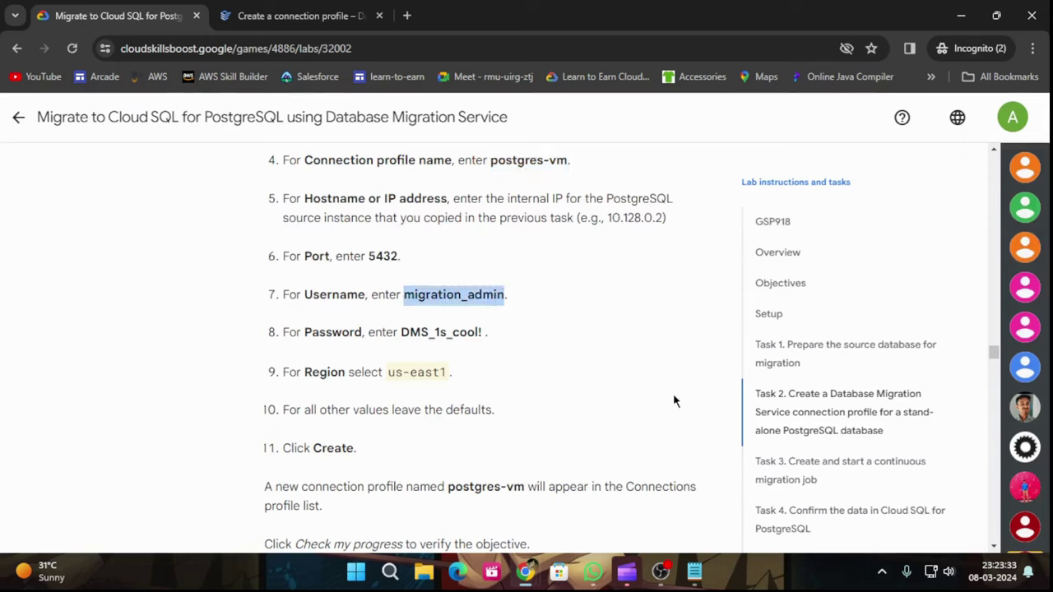
pyautogui.click(320, 10)
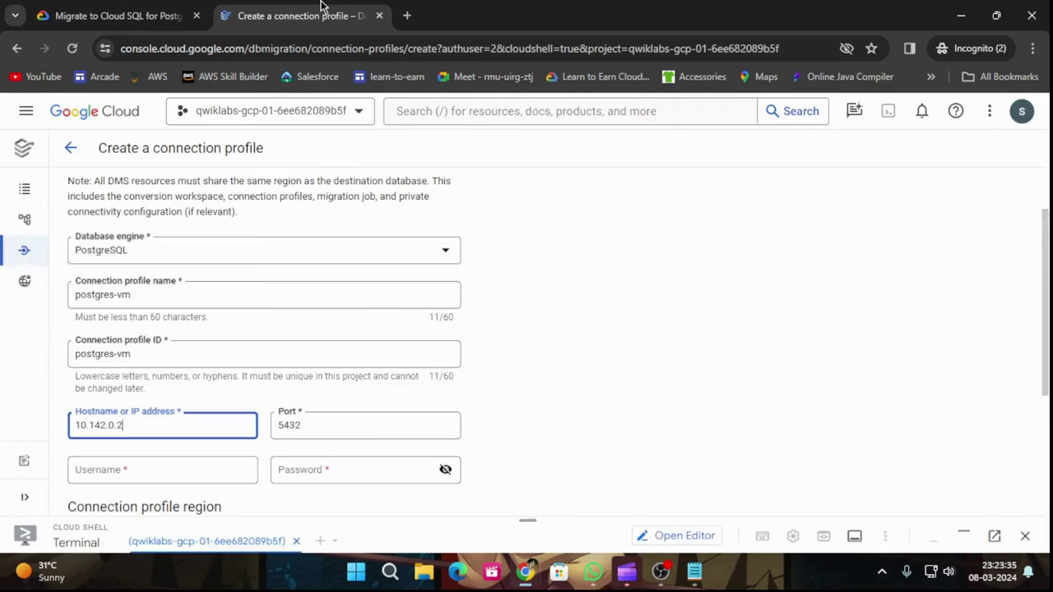
pyautogui.scroll(-1, 162, 387)
pyautogui.click(165, 392)
pyautogui.hotkey('ctrl', 'v')
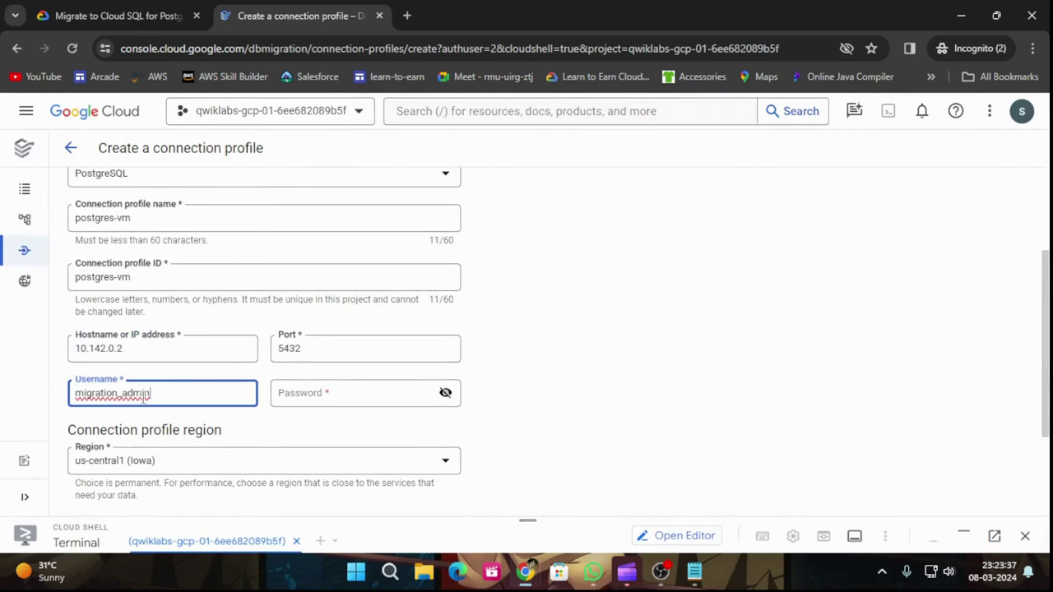
# Step: Copy the migration user's password from step 8 of the lab and enter it in the profile's password field
pyautogui.click(123, 14)
pyautogui.moveTo(402, 332)
pyautogui.mouseDown()
pyautogui.moveTo(482, 332)
pyautogui.moveTo(401, 335)
pyautogui.mouseUp()
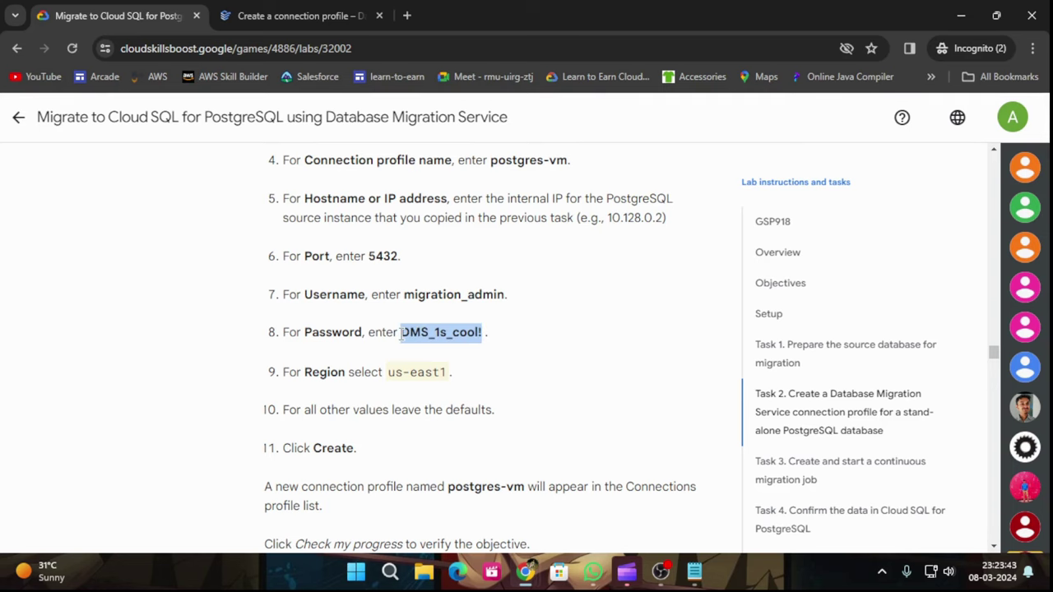
pyautogui.click(303, 15)
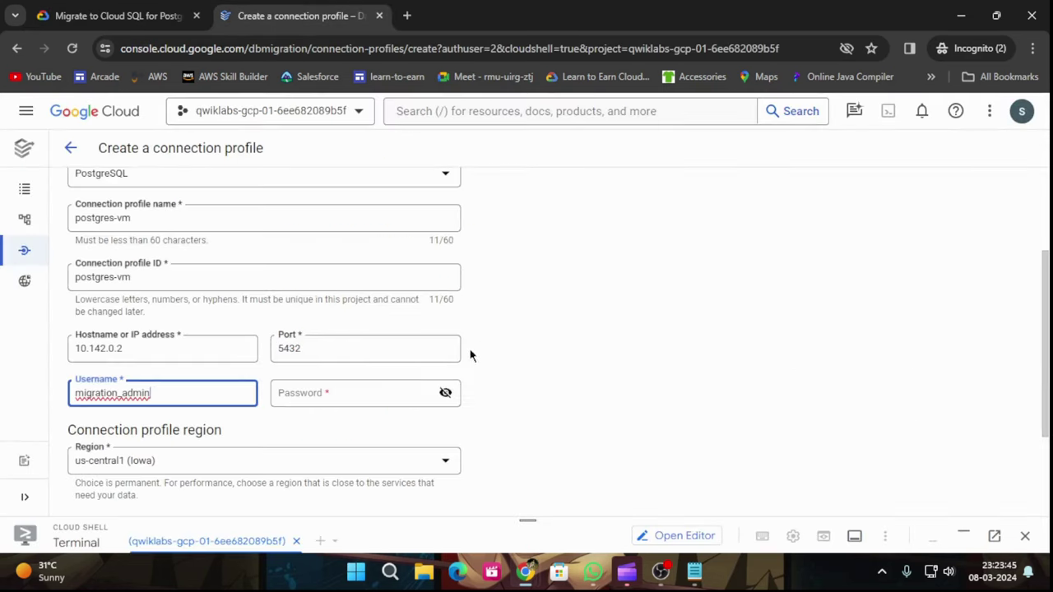
pyautogui.click(371, 391)
pyautogui.hotkey('ctrl', 'v')
# Step: Set the connection profile's region to us-east1 (South Carolina) as the lab specifies, and check the lab's remaining creation steps
pyautogui.hotkey('ctrl', 'shift', 'Tab')
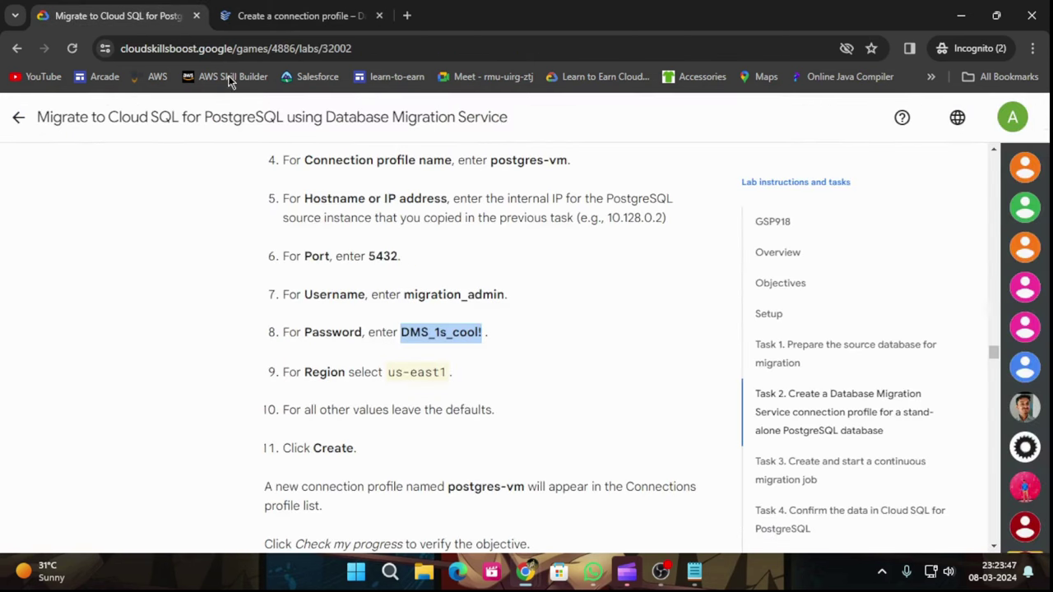
pyautogui.hotkey('ctrl', 'Tab')
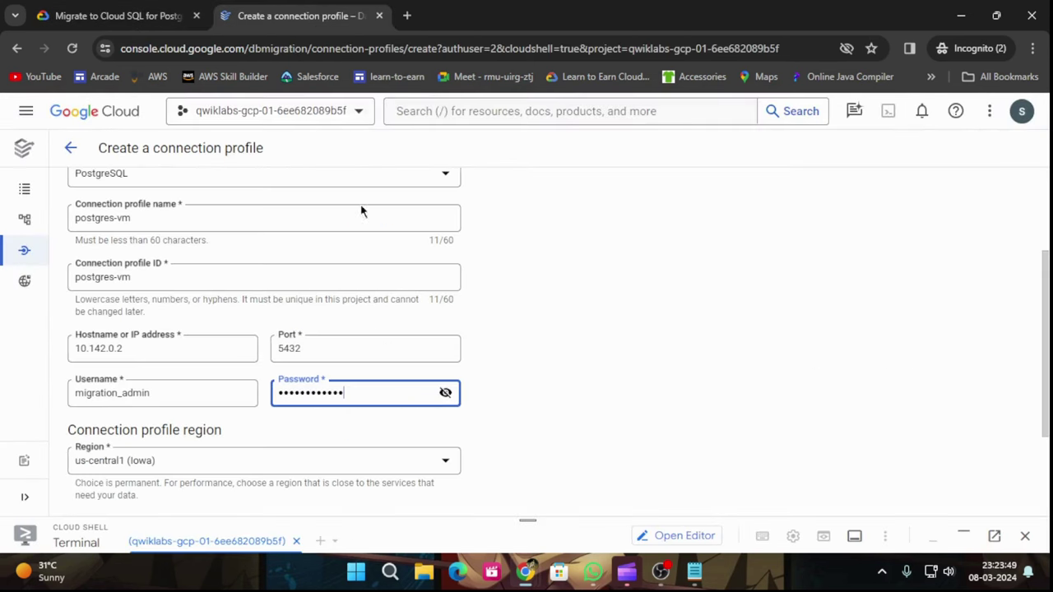
pyautogui.click(249, 466)
pyautogui.click(170, 398)
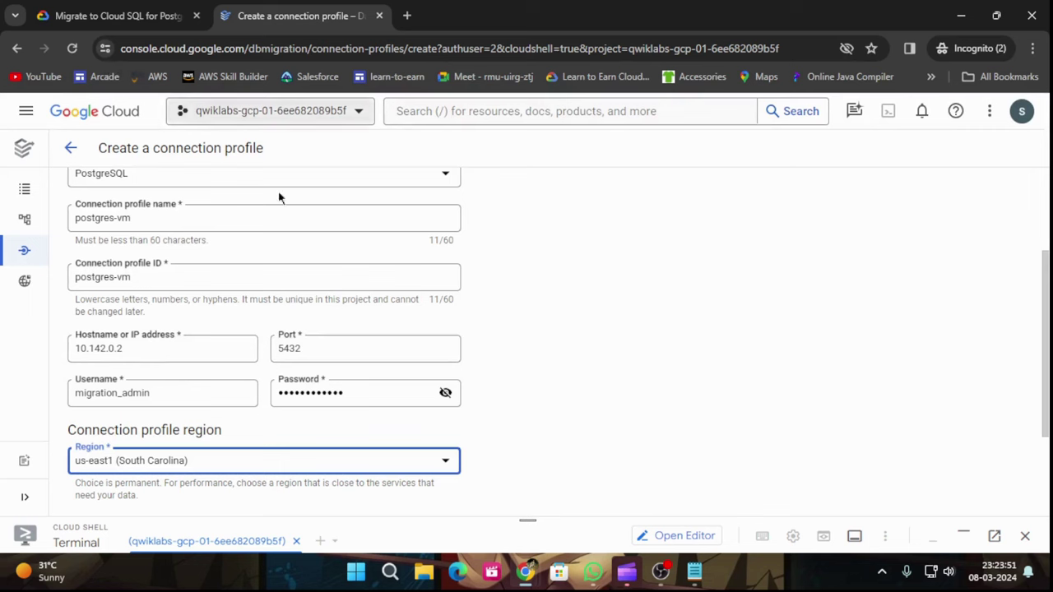
pyautogui.click(128, 12)
pyautogui.scroll(-2, 411, 288)
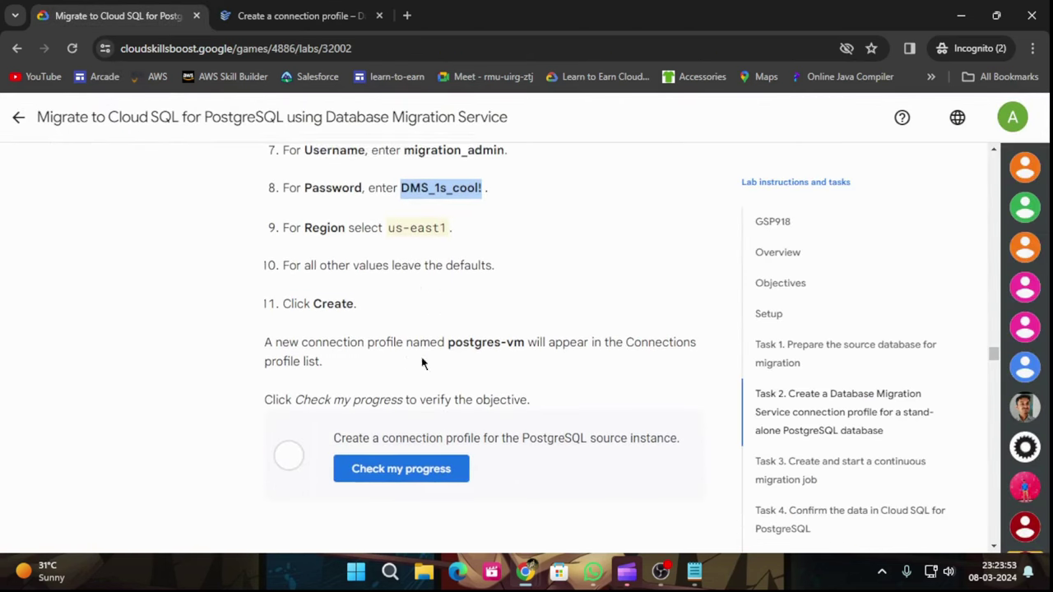
# Step: Create the postgres-vm connection profile, leaving all its remaining settings, including encryption, at their defaults
pyautogui.click(289, 15)
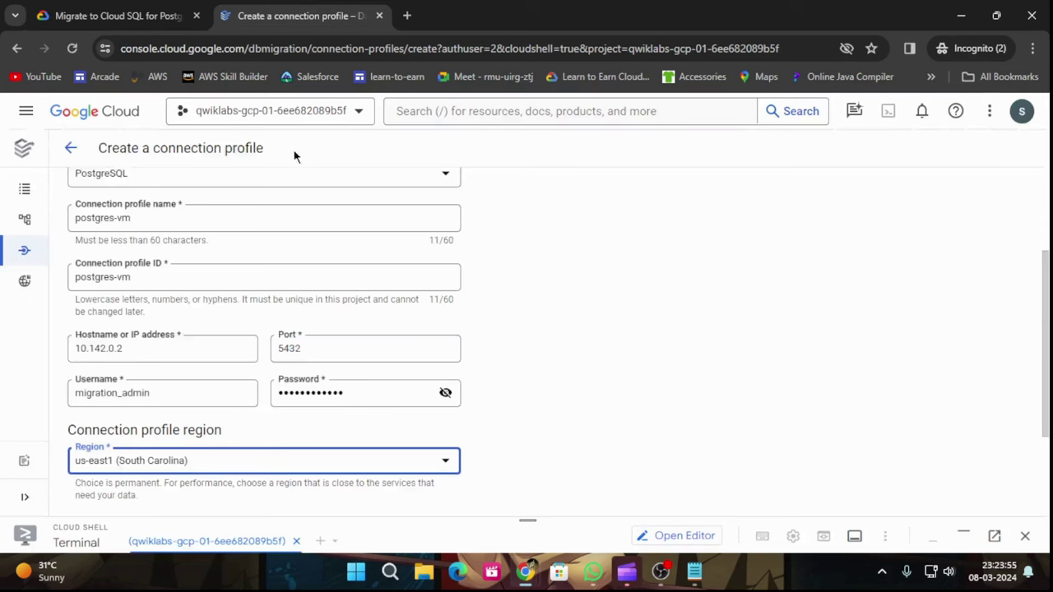
pyautogui.scroll(-2, 191, 455)
pyautogui.click(94, 485)
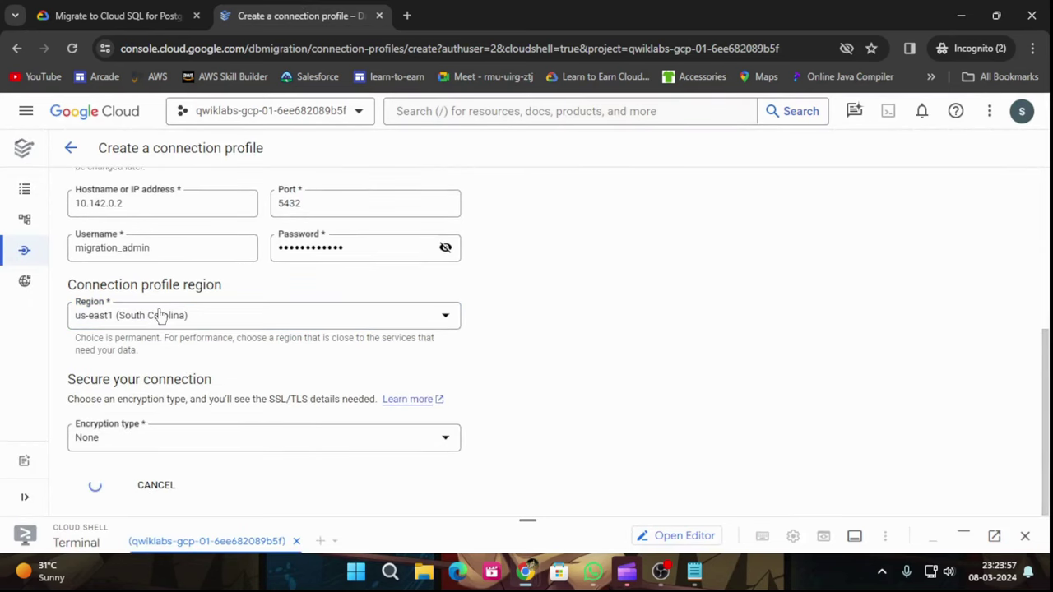
# Step: Check the lab progress for the PostgreSQL source connection profile and review the connection profiles list in the console
pyautogui.click(127, 14)
pyautogui.scroll(-1, 383, 470)
pyautogui.click(393, 381)
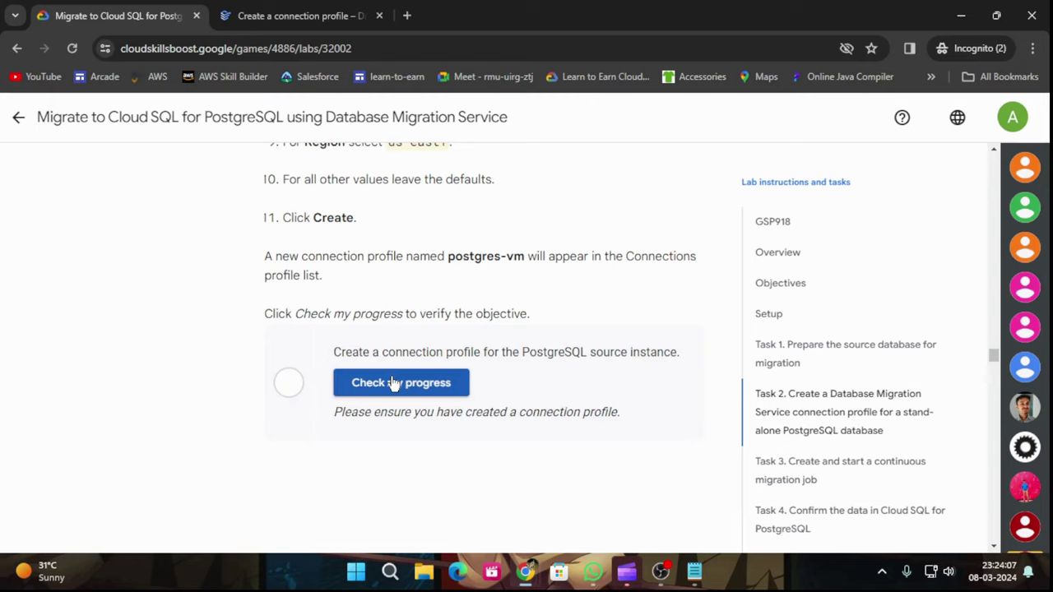
pyautogui.click(392, 382)
pyautogui.click(297, 16)
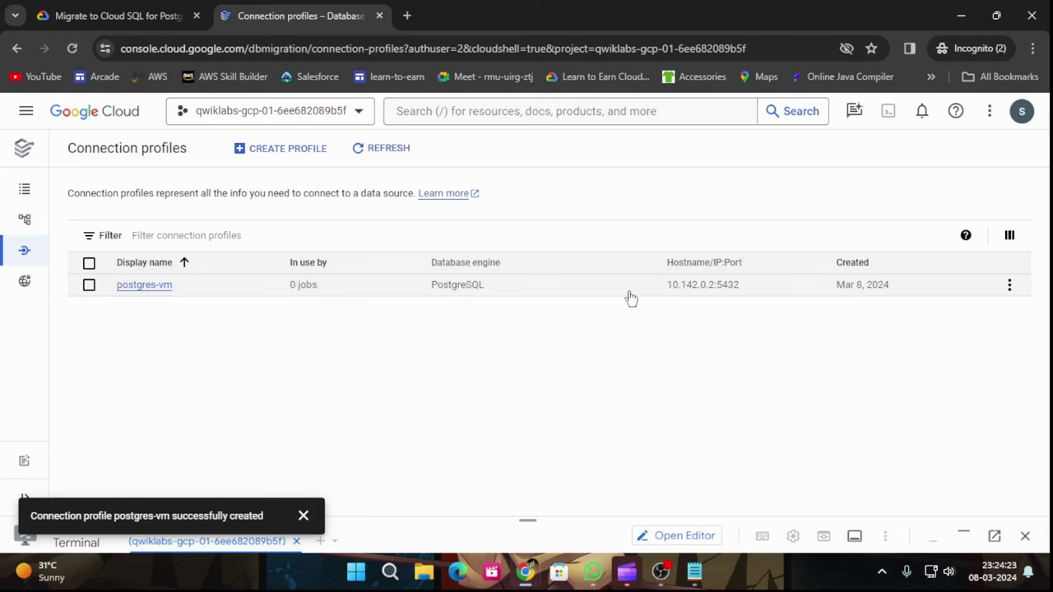
# Step: Open the Database Migration jobs page in the console for Task 3 and read the lab's job creation steps
pyautogui.click(131, 15)
pyautogui.scroll(-6, 400, 341)
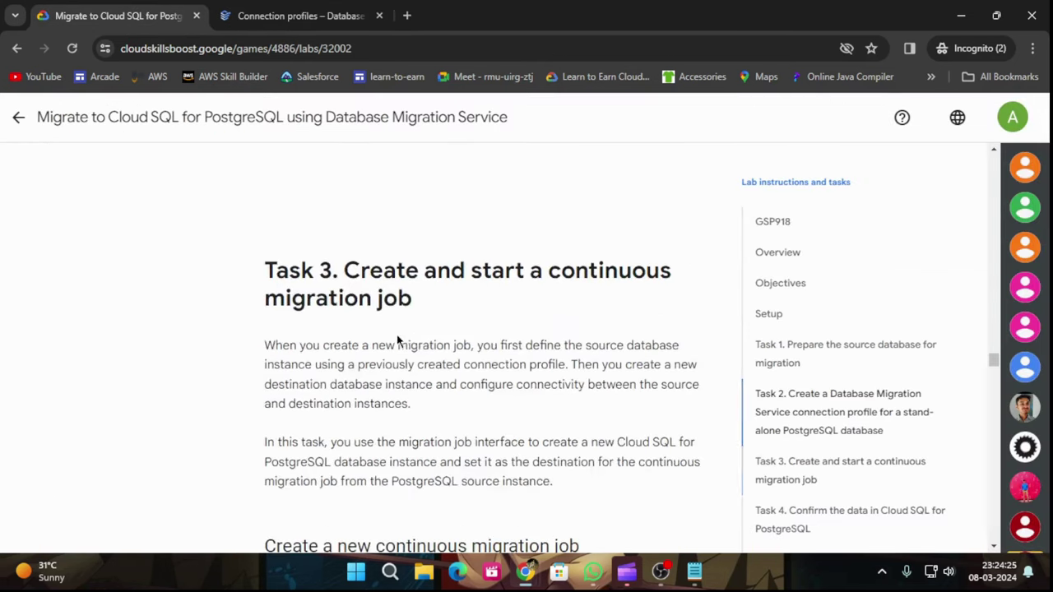
pyautogui.click(372, 9)
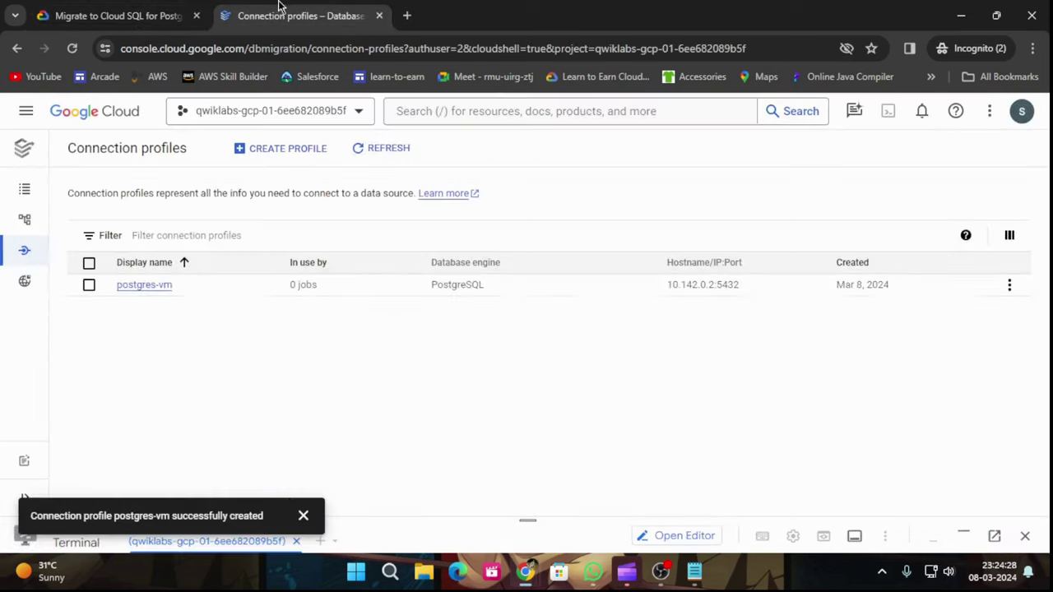
pyautogui.click(27, 198)
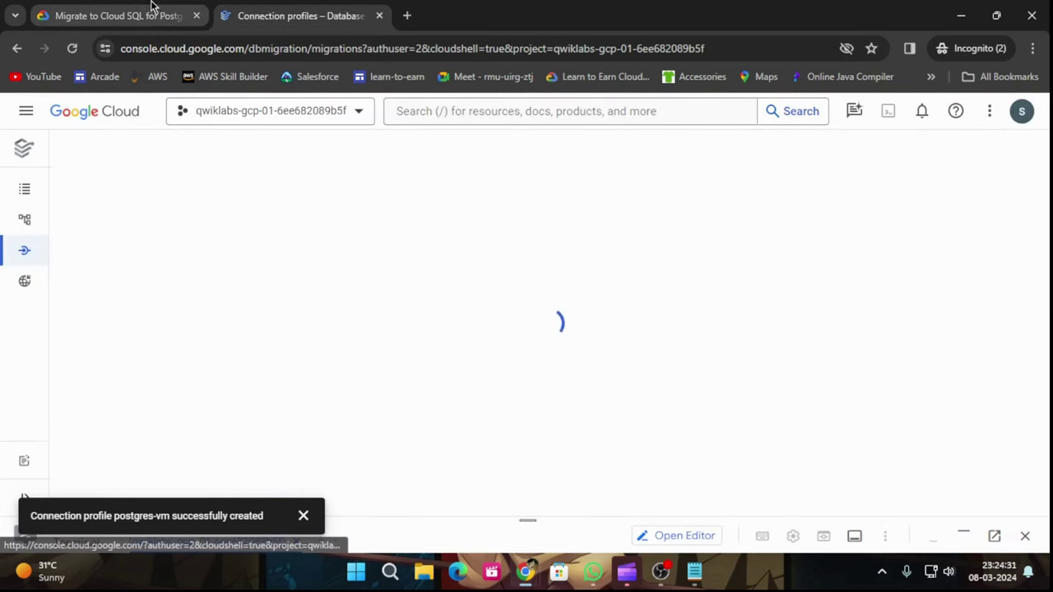
pyautogui.click(132, 10)
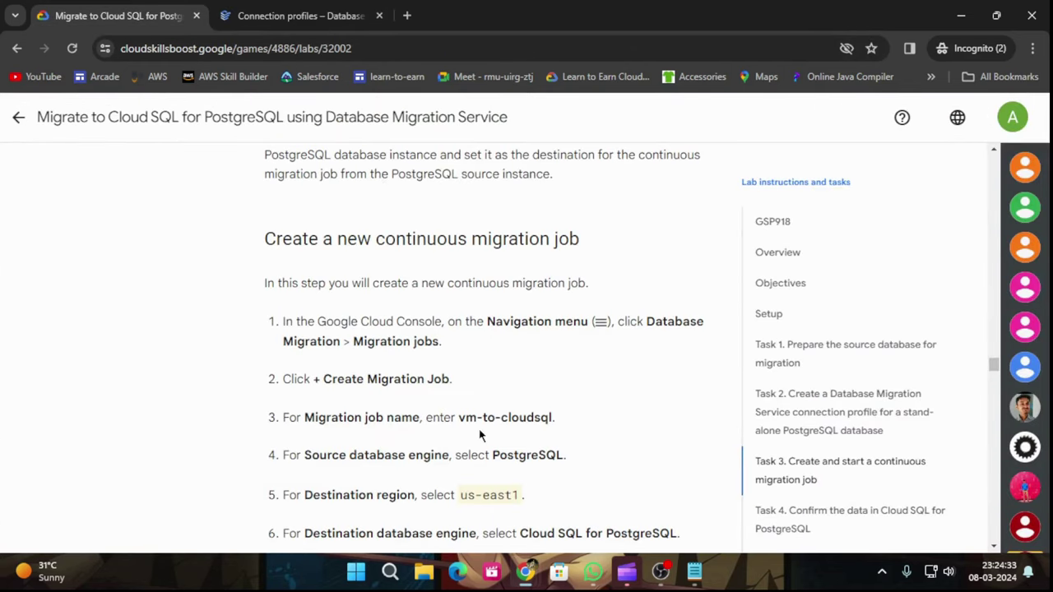
# Step: Start a new migration job and name it "vm-to-cloudsql", copying the name from step 3 of the lab
pyautogui.moveTo(459, 418); pyautogui.dragTo(548, 417)
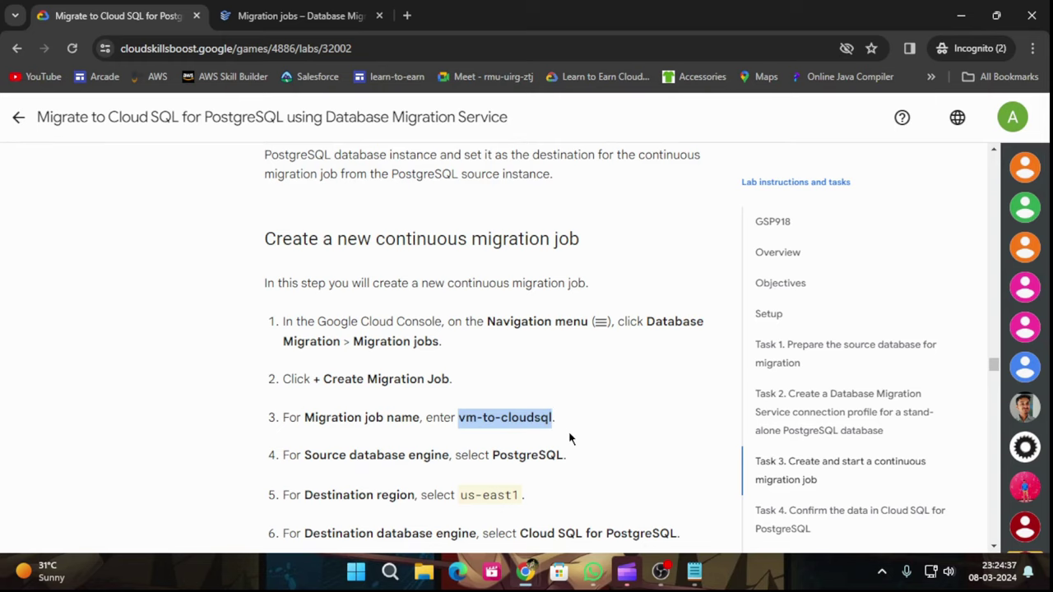
pyautogui.click(274, 7)
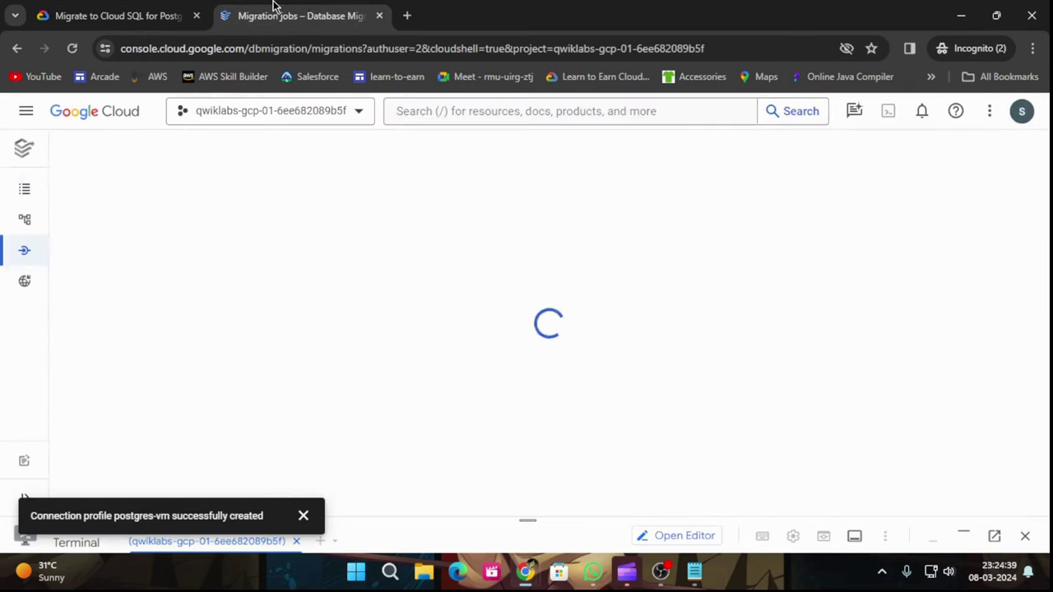
pyautogui.click(402, 155)
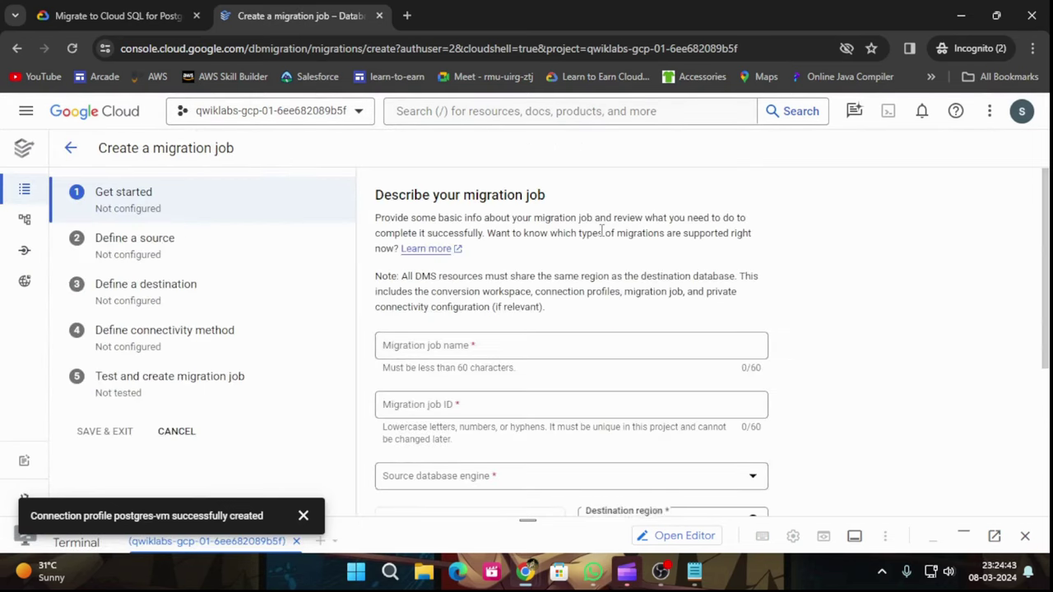
pyautogui.click(482, 346)
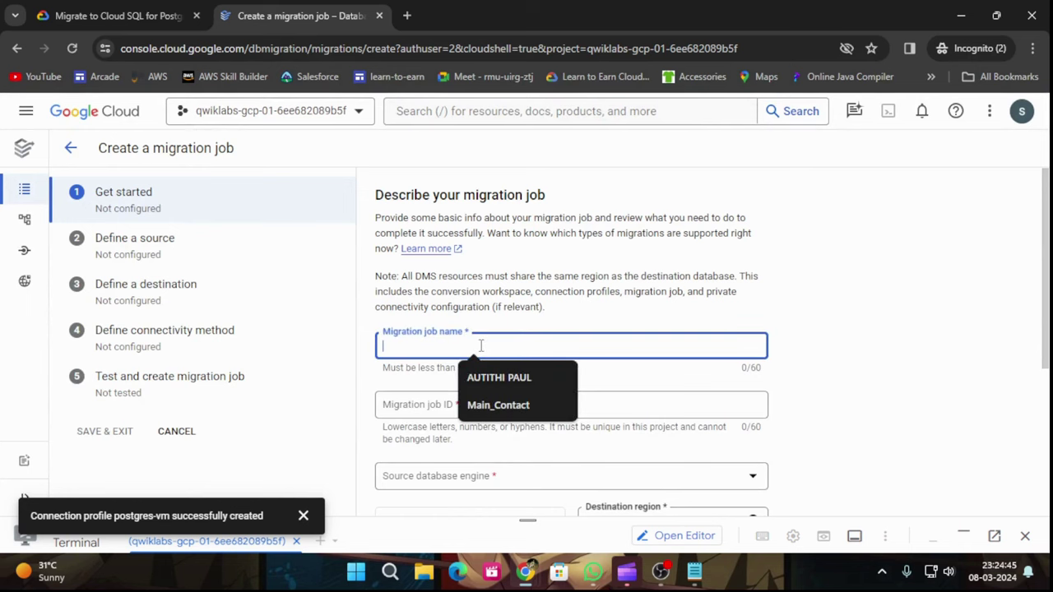
pyautogui.write('vm-to-cloudsql')
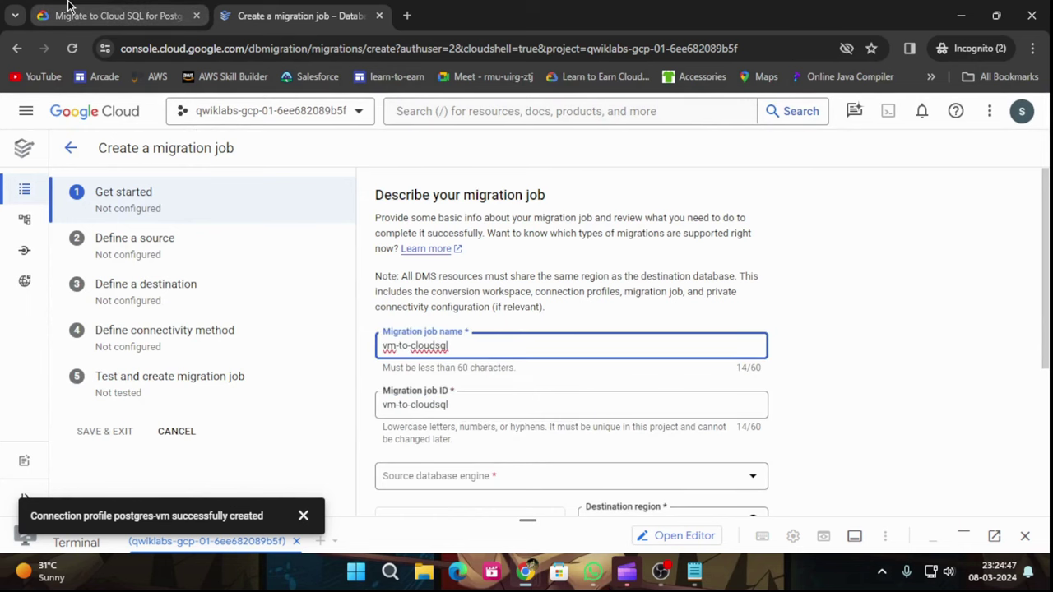
# Step: Check the lab's engine and region requirements, and set the migration job's source database engine to PostgreSQL
pyautogui.click(115, 16)
pyautogui.scroll(-2, 457, 440)
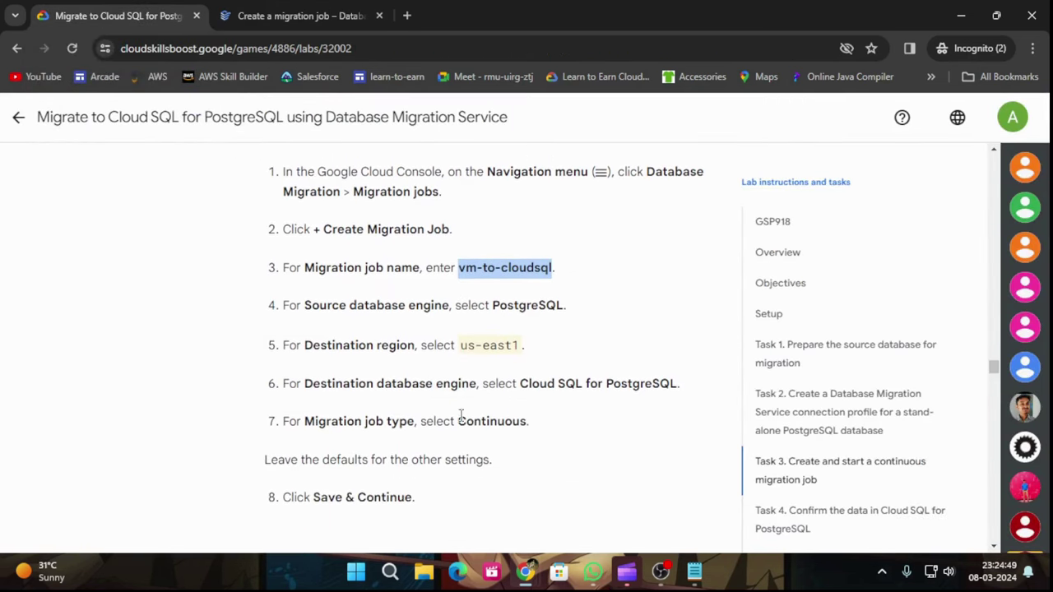
pyautogui.click(293, 10)
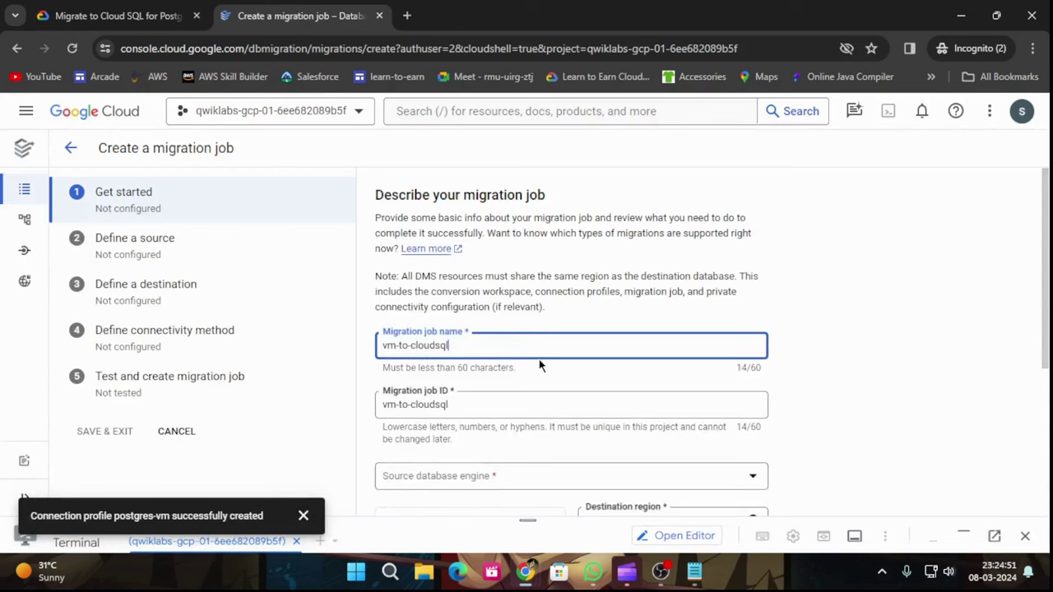
pyautogui.scroll(-2, 510, 353)
pyautogui.click(471, 329)
pyautogui.click(429, 224)
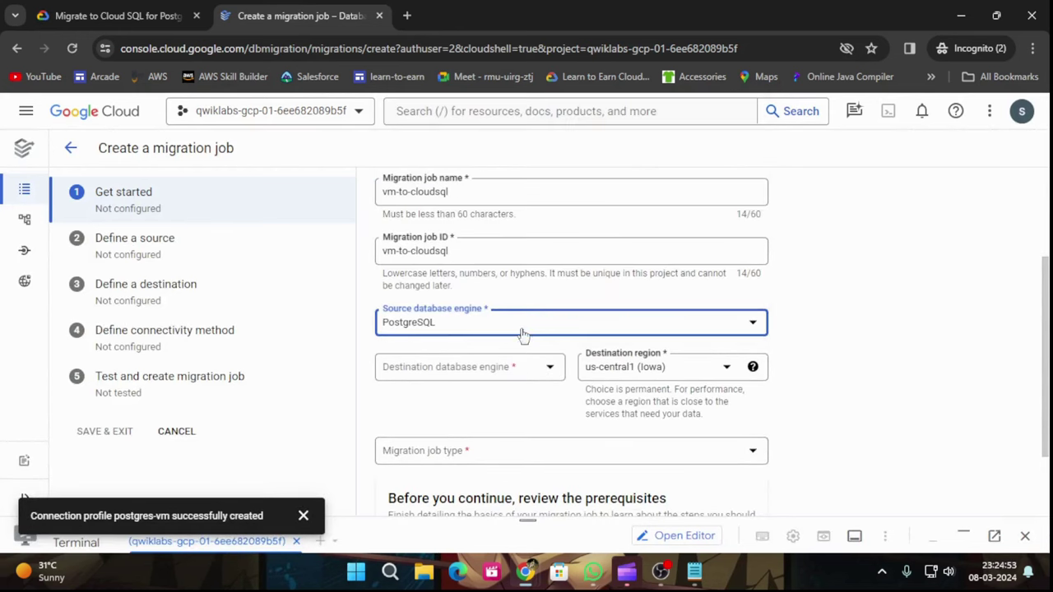
# Step: Set the destination database engine to Cloud SQL for PostgreSQL and the destination region to us-east1 (South Carolina)
pyautogui.click(508, 368)
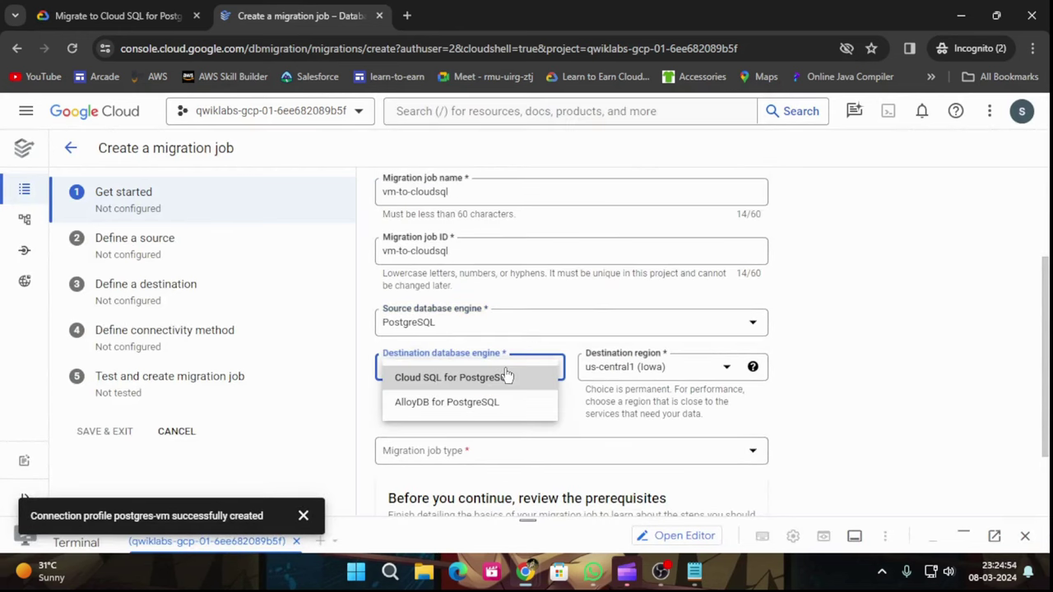
pyautogui.click(457, 379)
pyautogui.click(620, 374)
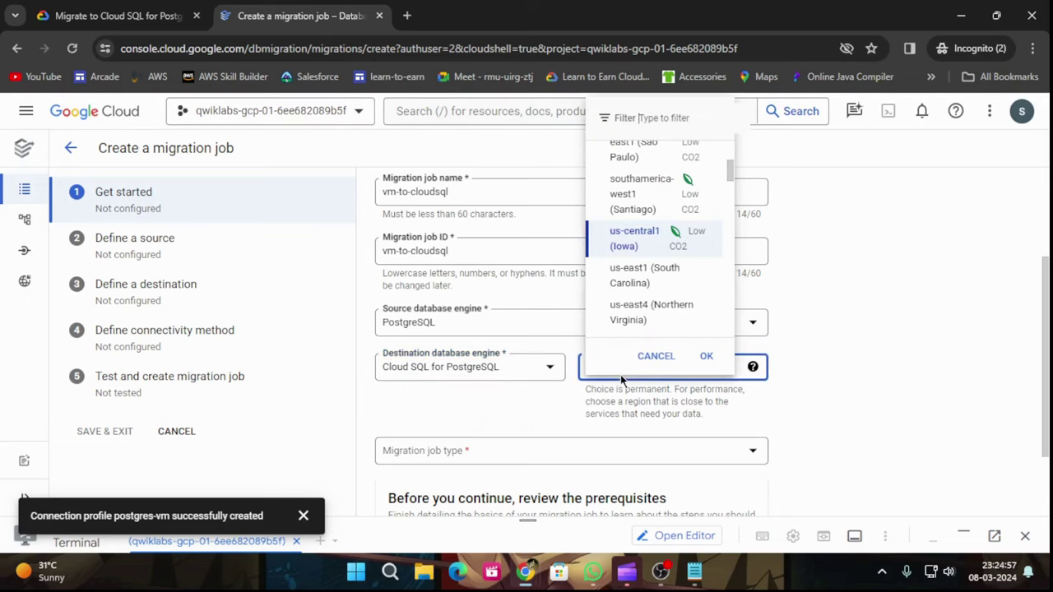
pyautogui.click(640, 277)
# Step: Check the required job type in the lab and set the migration job type to Continuous
pyautogui.click(181, 10)
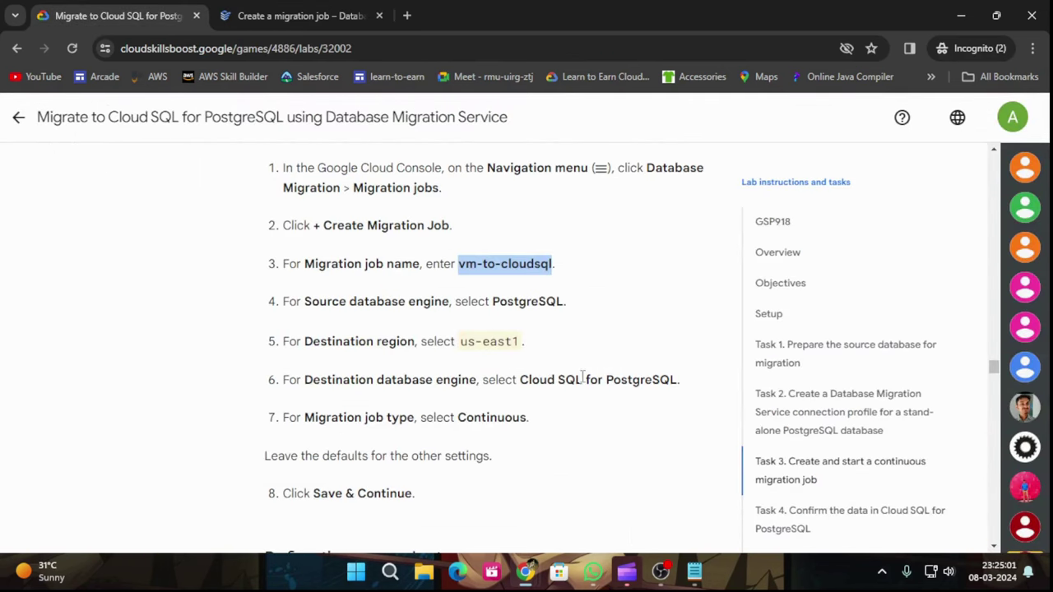
pyautogui.scroll(-1, 585, 353)
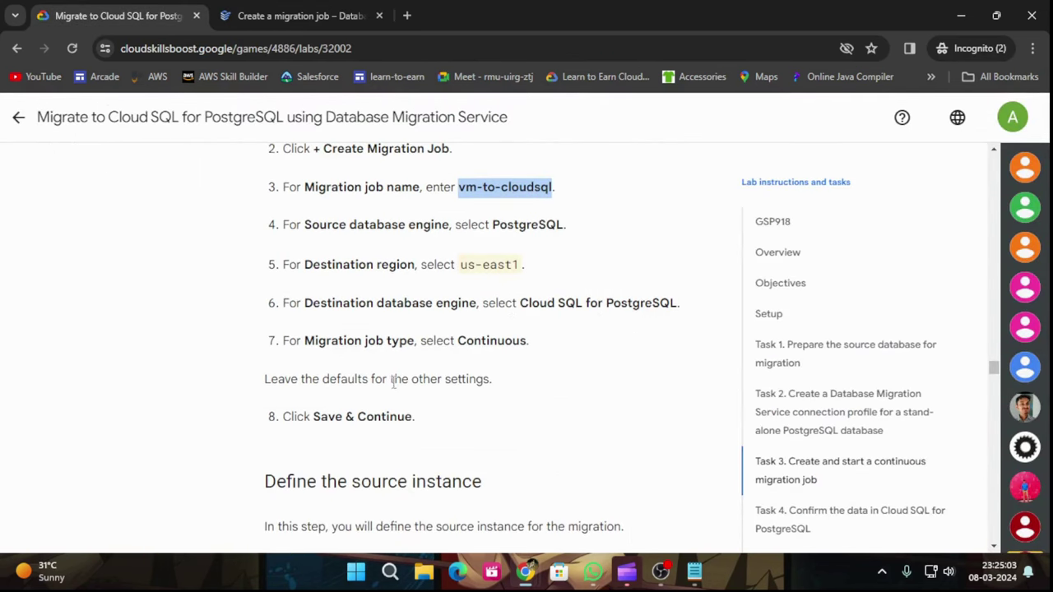
pyautogui.click(333, 10)
pyautogui.scroll(-2, 616, 341)
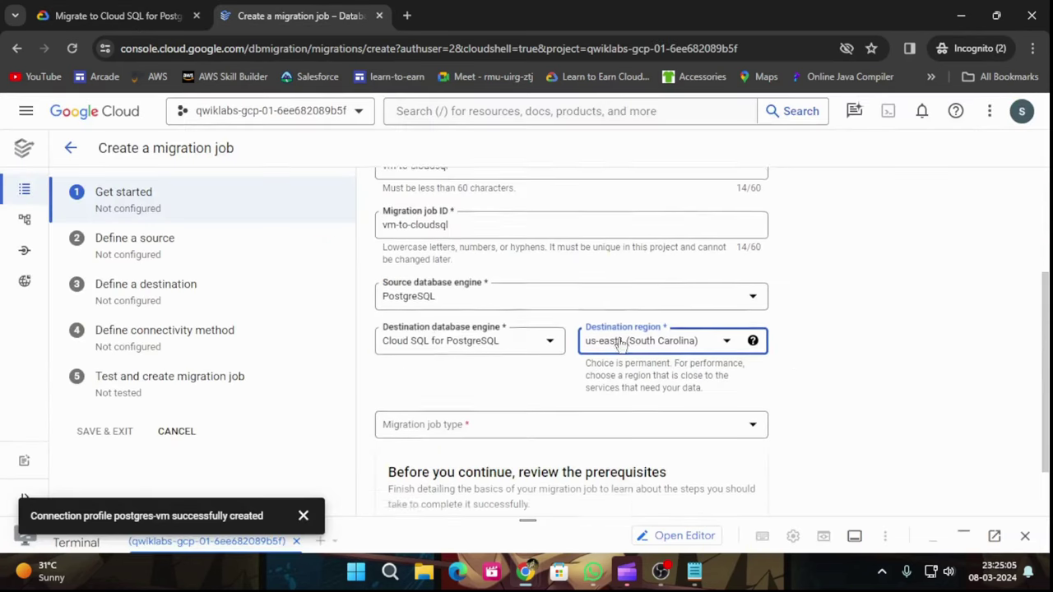
pyautogui.click(510, 358)
pyautogui.click(486, 377)
pyautogui.scroll(-2, 558, 337)
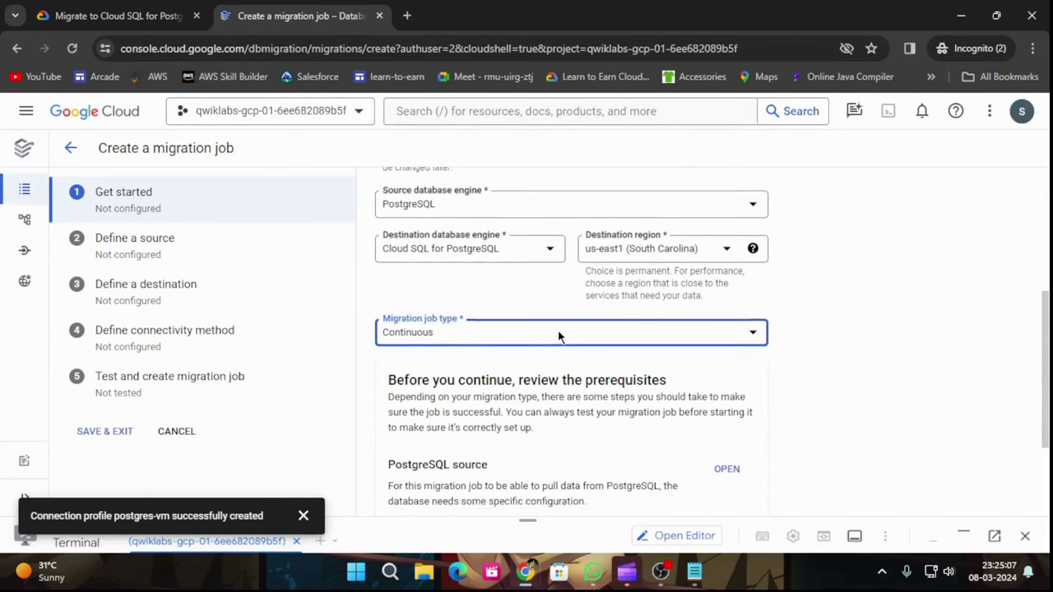
# Step: Check the lab's closing instruction and save the migration job's basic details to continue to the source definition
pyautogui.click(119, 15)
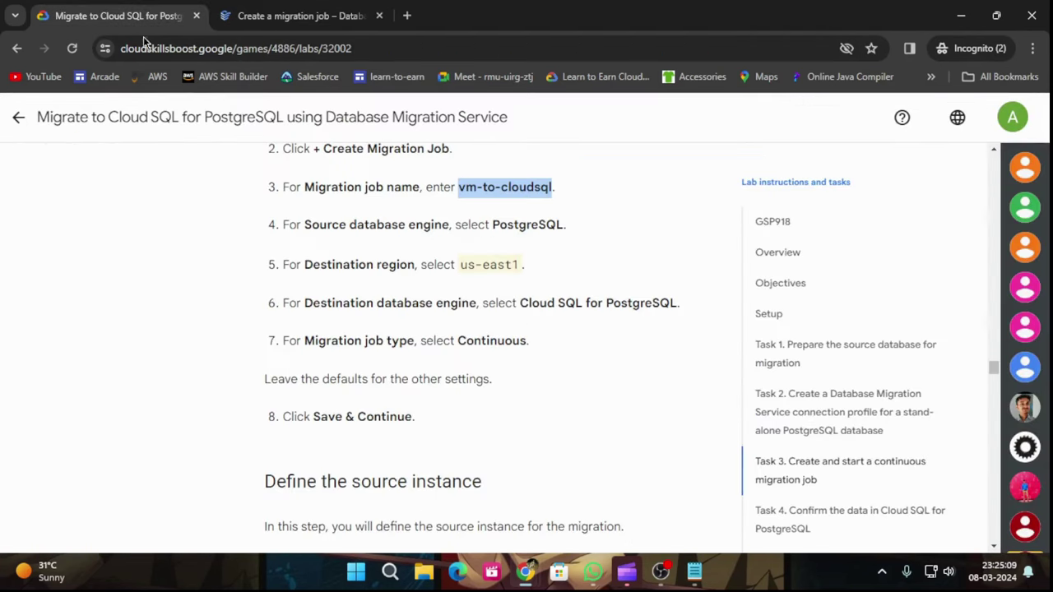
pyautogui.scroll(-1, 461, 329)
pyautogui.click(301, 7)
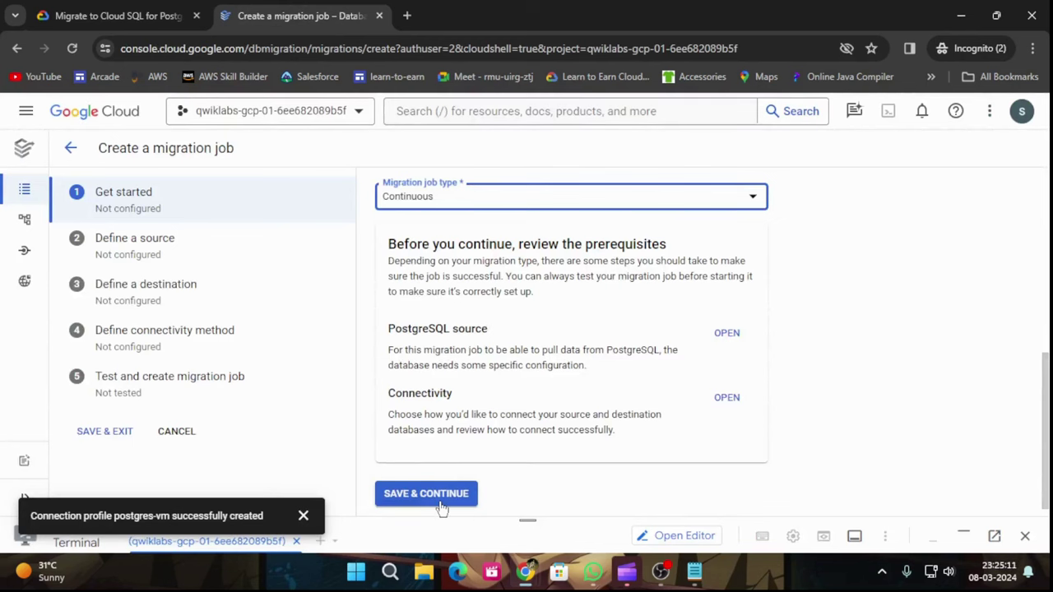
pyautogui.click(441, 507)
# Step: Select postgres-vm as the source connection profile, compare its details with the lab, and save the source definition
pyautogui.click(138, 7)
pyautogui.scroll(-3, 374, 268)
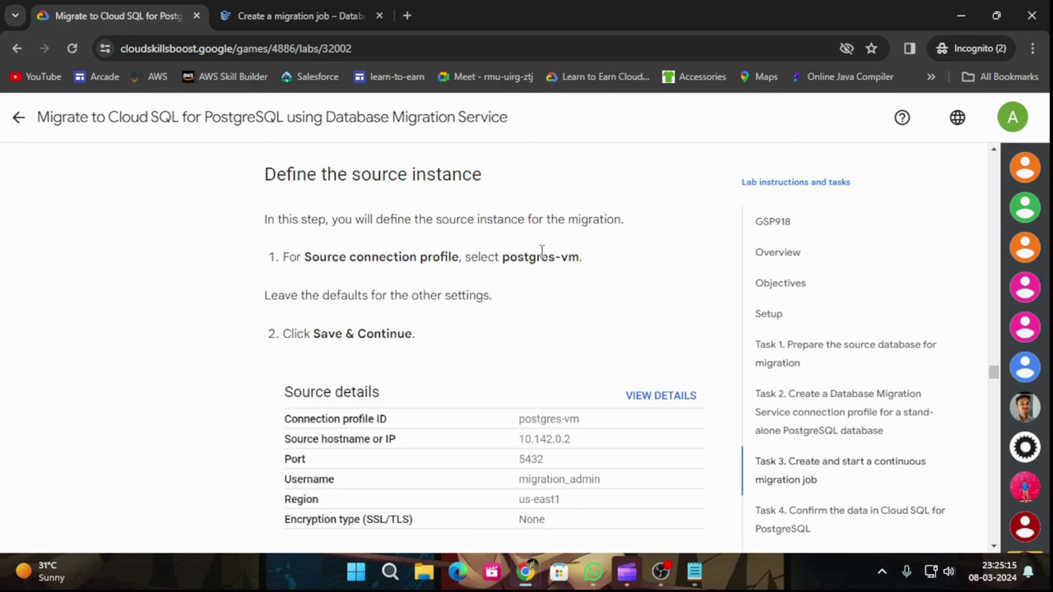
pyautogui.click(301, 16)
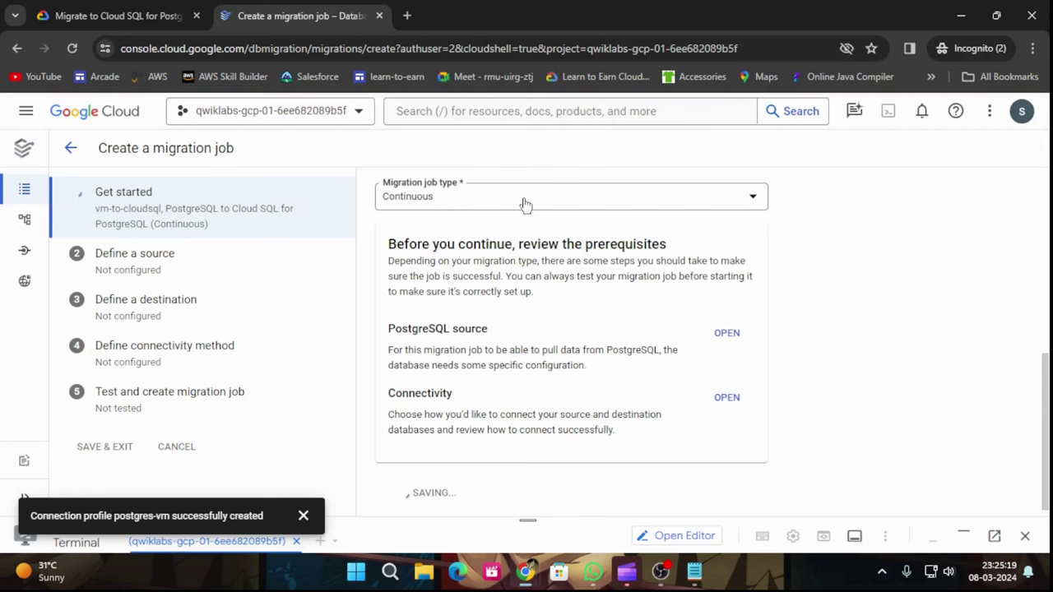
pyautogui.click(475, 332)
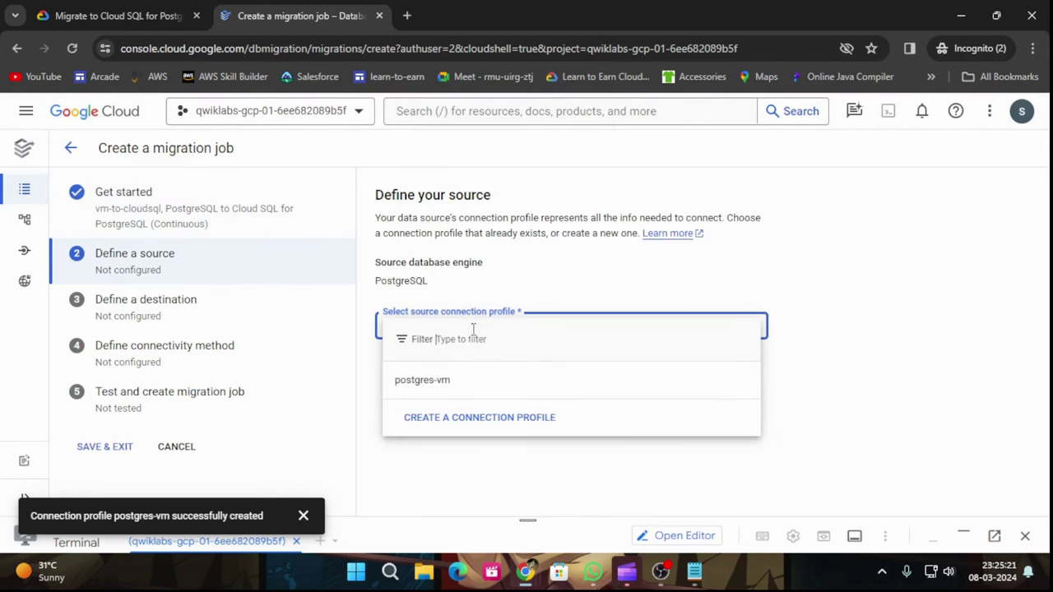
pyautogui.click(421, 381)
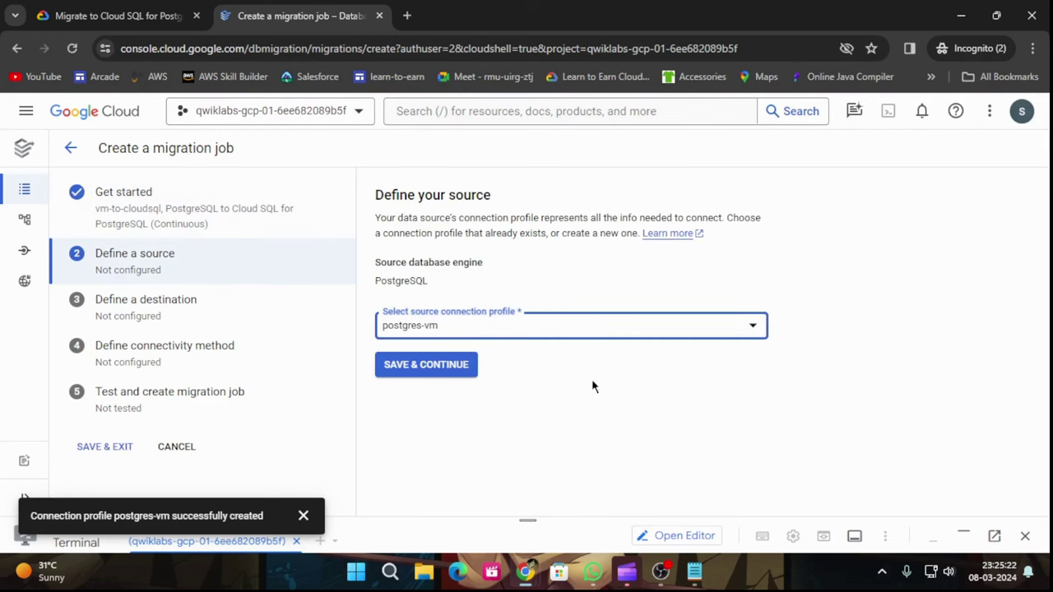
pyautogui.click(116, 15)
pyautogui.scroll(-2, 528, 337)
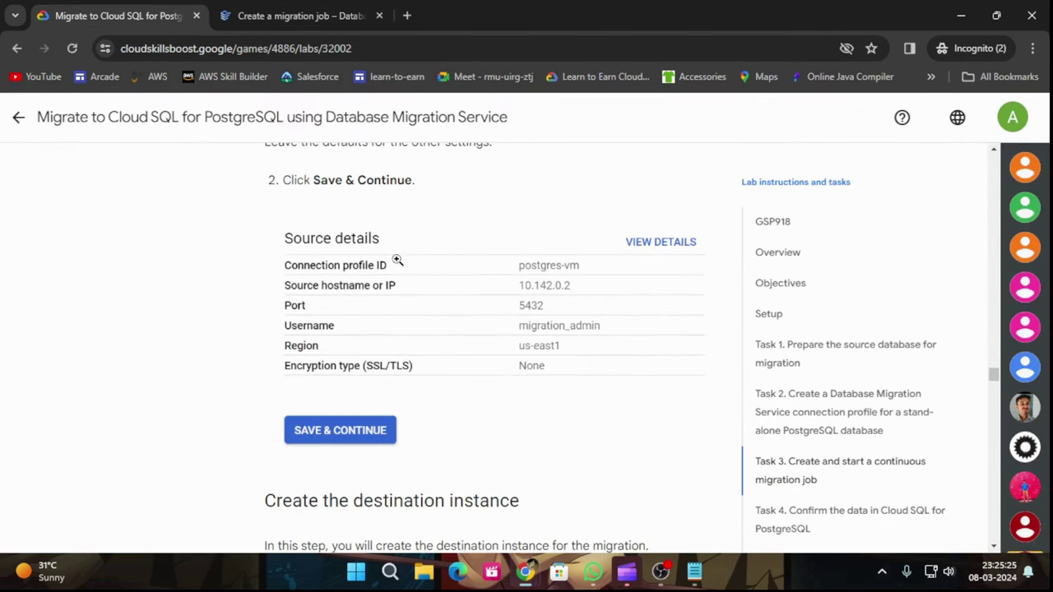
pyautogui.click(247, 16)
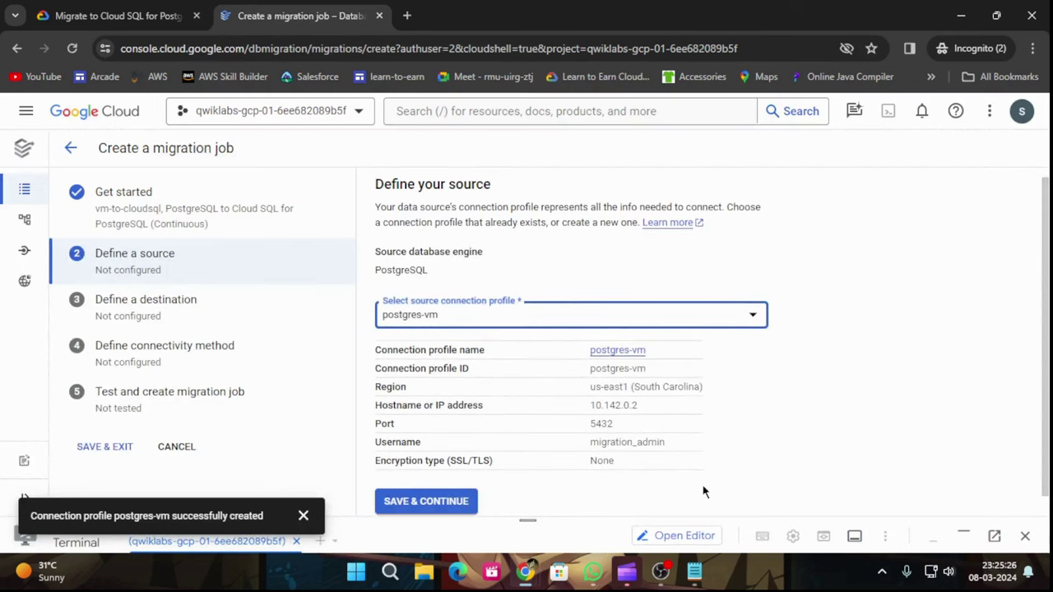
pyautogui.click(438, 484)
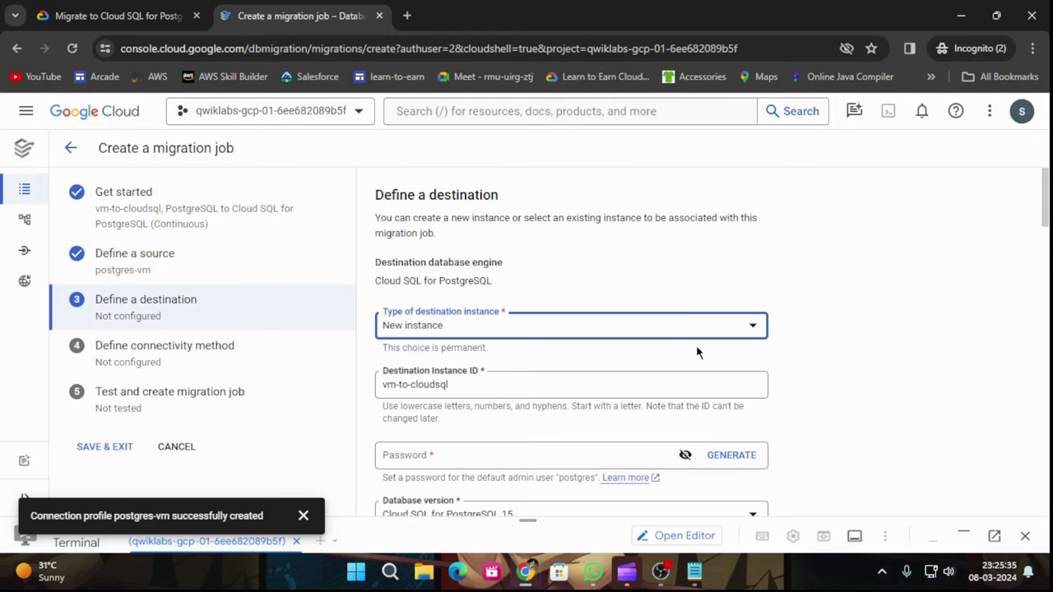
# Step: Copy the destination instance ID from the lab and replace the default ID with postgresql-cloudsql
pyautogui.hotkey('ctrl', 'shift', 'Tab')
pyautogui.scroll(-2, 488, 373)
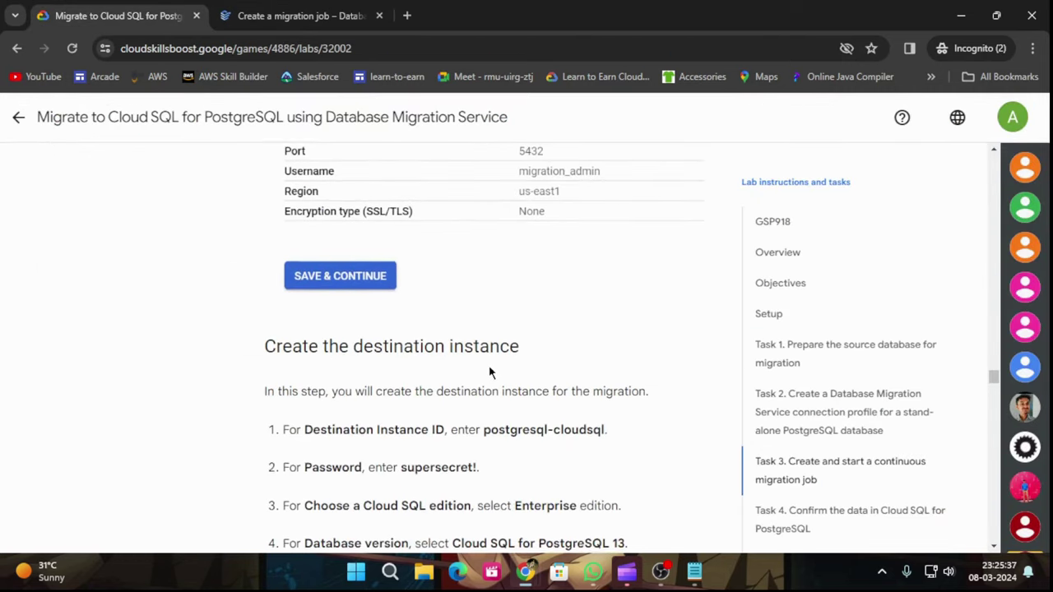
pyautogui.scroll(-2, 488, 372)
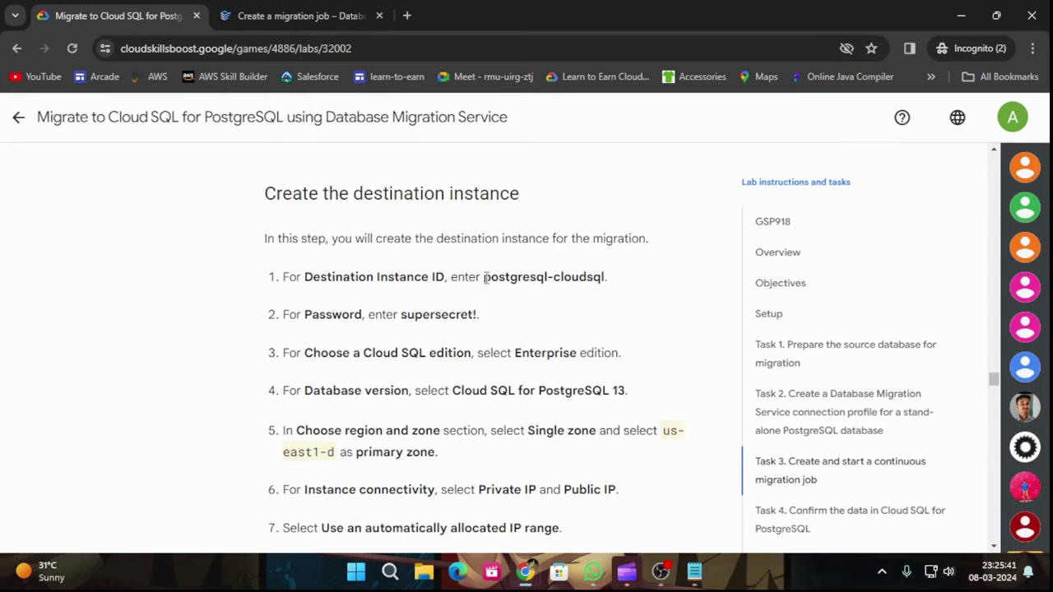
pyautogui.moveTo(485, 277); pyautogui.dragTo(482, 280)
pyautogui.moveTo(605, 276); pyautogui.dragTo(483, 277)
pyautogui.hotkey('ctrl', 'c')
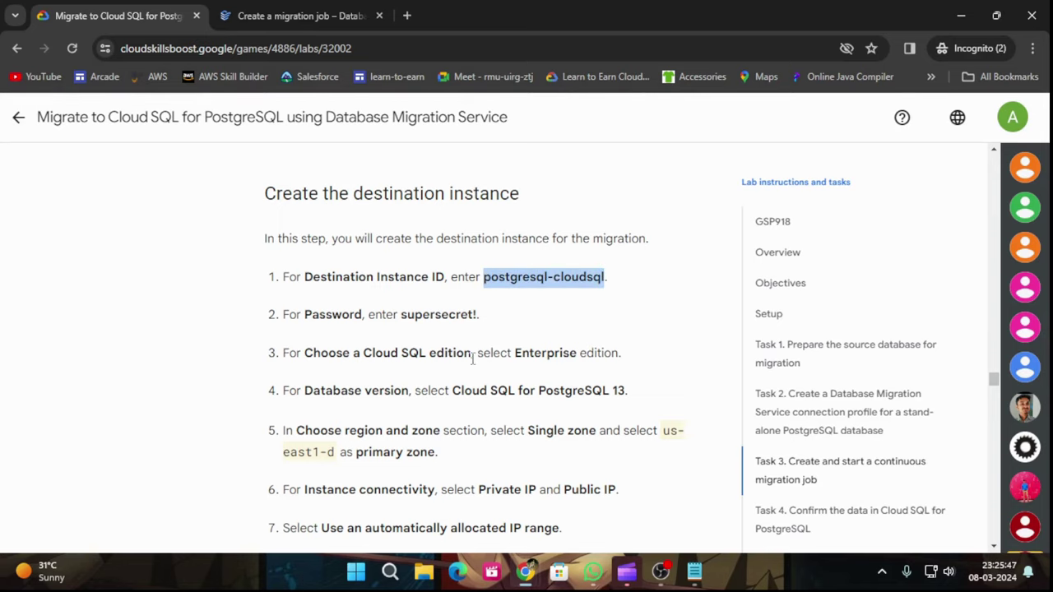
pyautogui.click(300, 16)
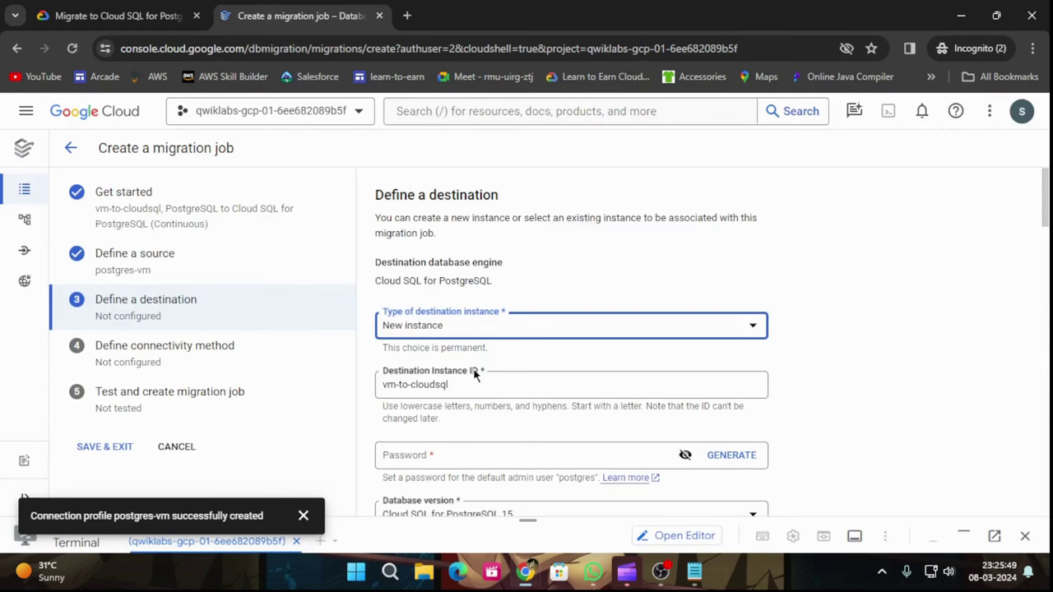
pyautogui.click(467, 383)
pyautogui.moveTo(463, 383); pyautogui.dragTo(353, 389)
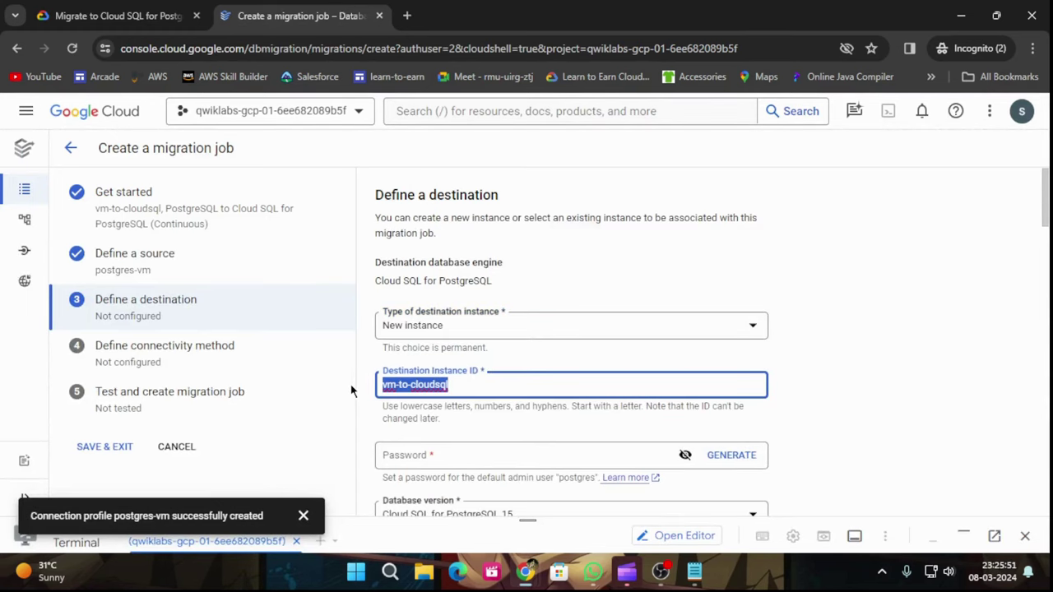
pyautogui.hotkey('ctrl', 'v')
# Step: Copy the default admin user's password from the lab and enter it in the destination instance's Password field
pyautogui.click(119, 16)
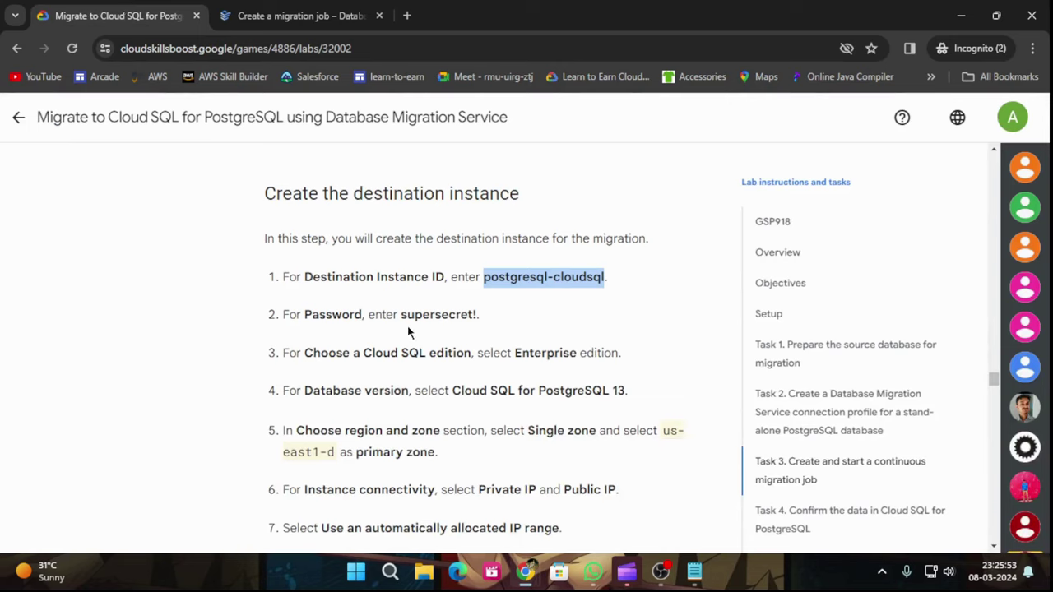
pyautogui.moveTo(478, 315); pyautogui.dragTo(403, 319)
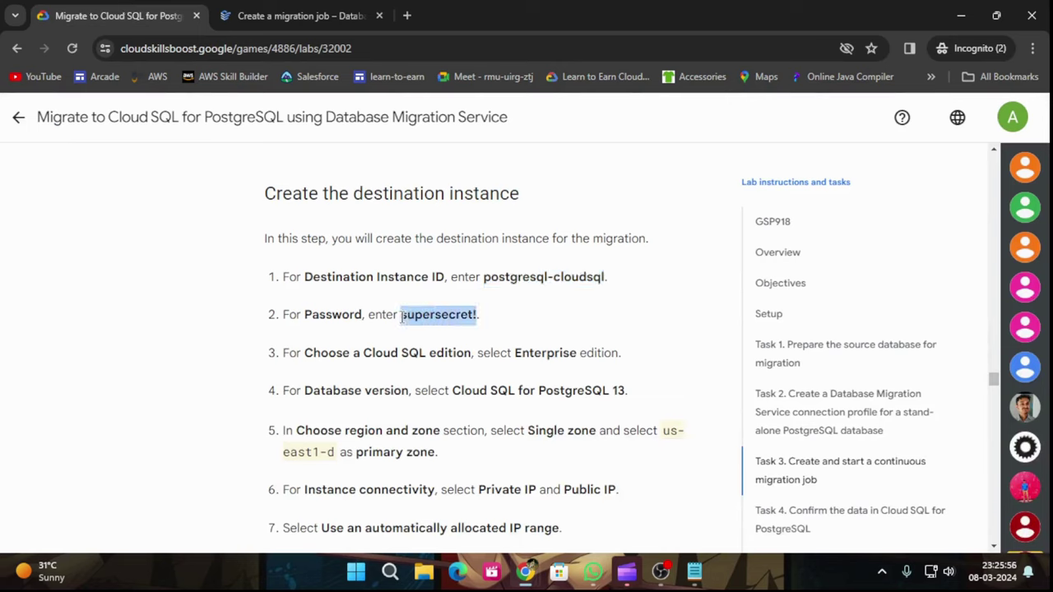
pyautogui.click(300, 15)
pyautogui.click(504, 459)
pyautogui.hotkey('ctrl', 'v')
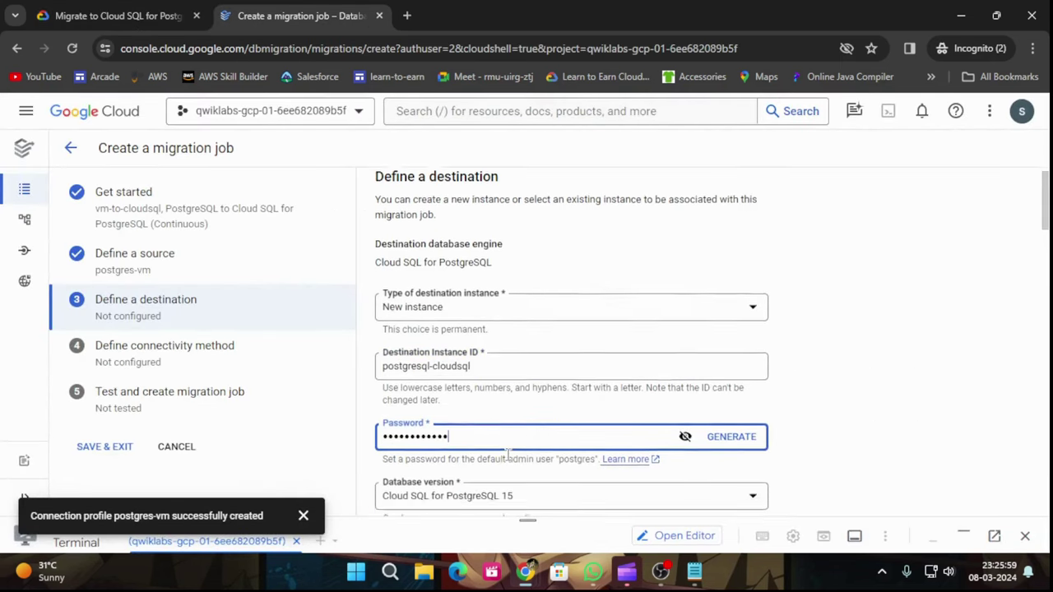
# Step: Set the destination's database version to Cloud SQL for PostgreSQL 13 and choose the Enterprise edition, as the lab specifies
pyautogui.scroll(-2, 411, 340)
pyautogui.click(116, 11)
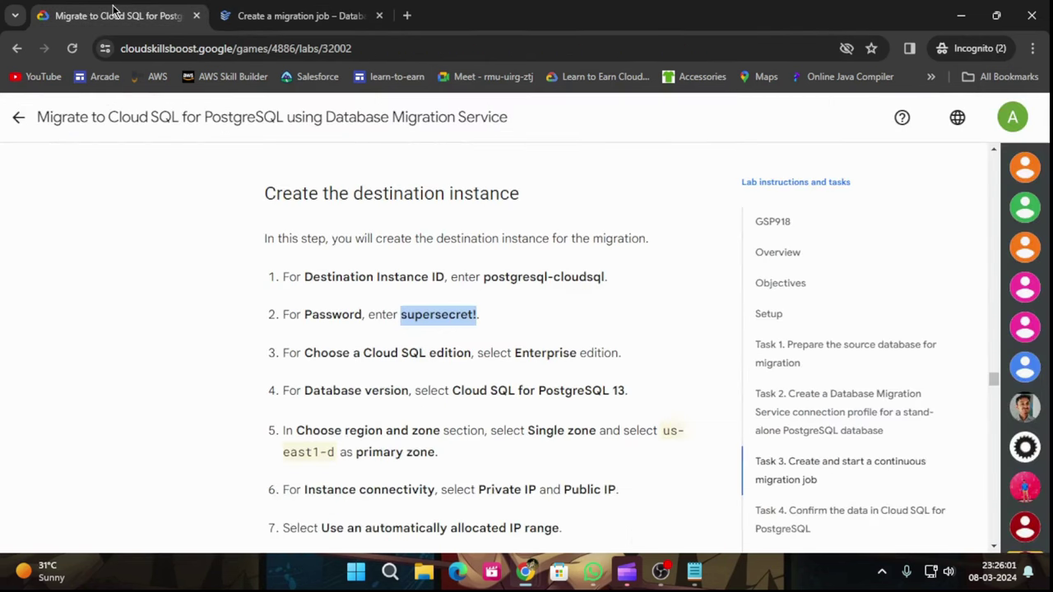
pyautogui.click(245, 8)
pyautogui.click(508, 359)
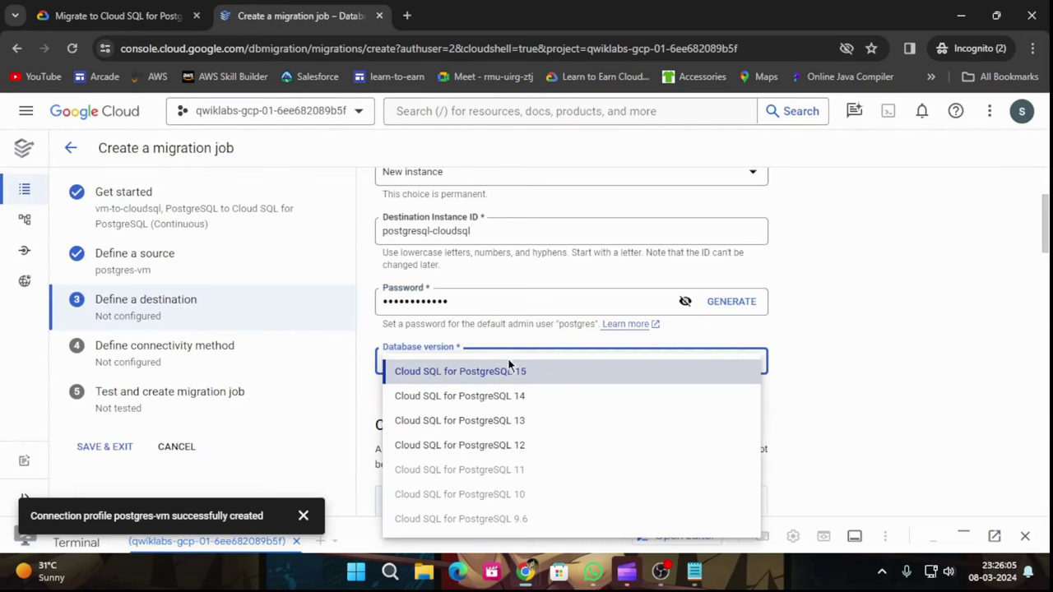
pyautogui.click(496, 422)
pyautogui.scroll(-2, 448, 403)
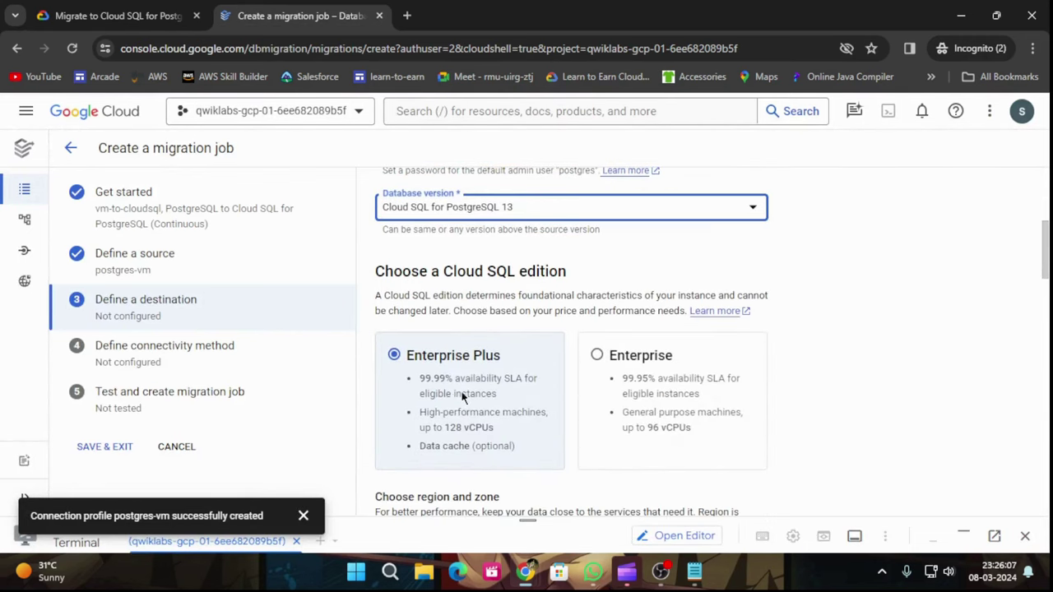
pyautogui.click(596, 354)
# Step: Set the destination's zonal availability to Single zone with us-east1-d as the primary zone, as the lab specifies
pyautogui.scroll(-3, 610, 368)
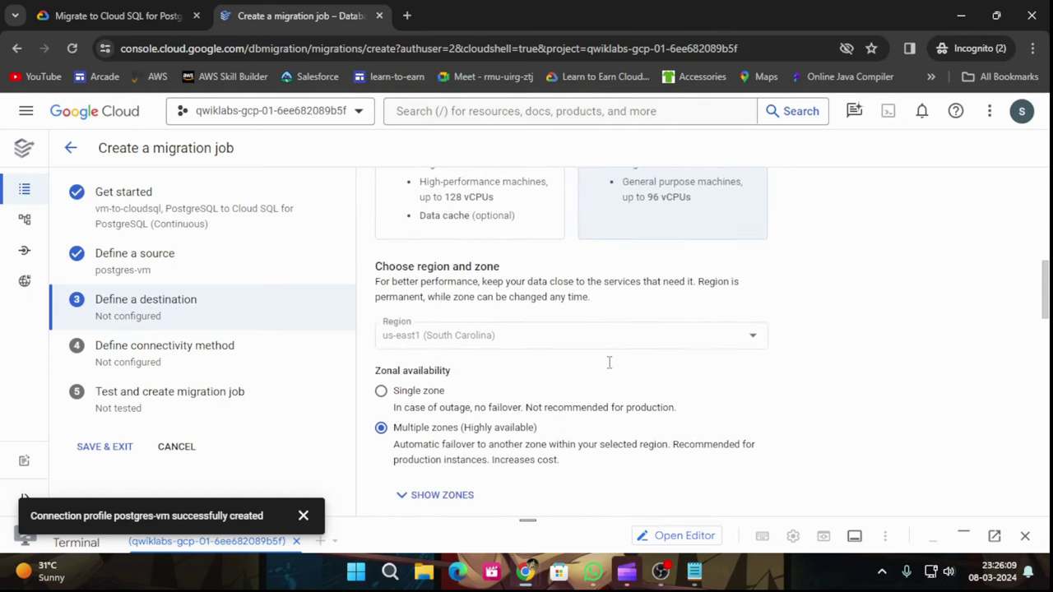
pyautogui.click(380, 392)
pyautogui.click(91, 7)
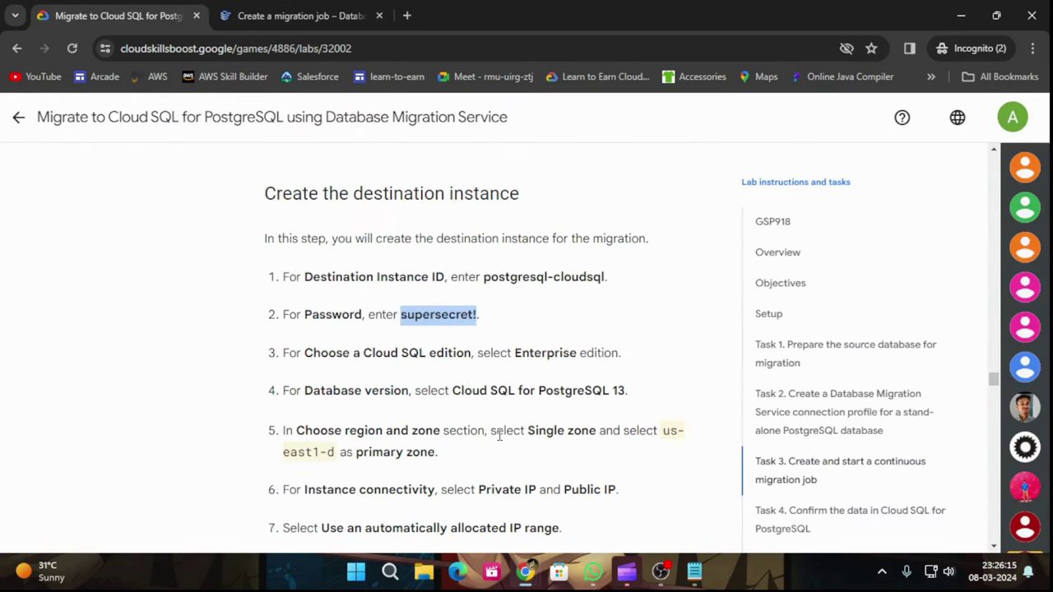
pyautogui.scroll(-1, 504, 432)
pyautogui.click(247, 11)
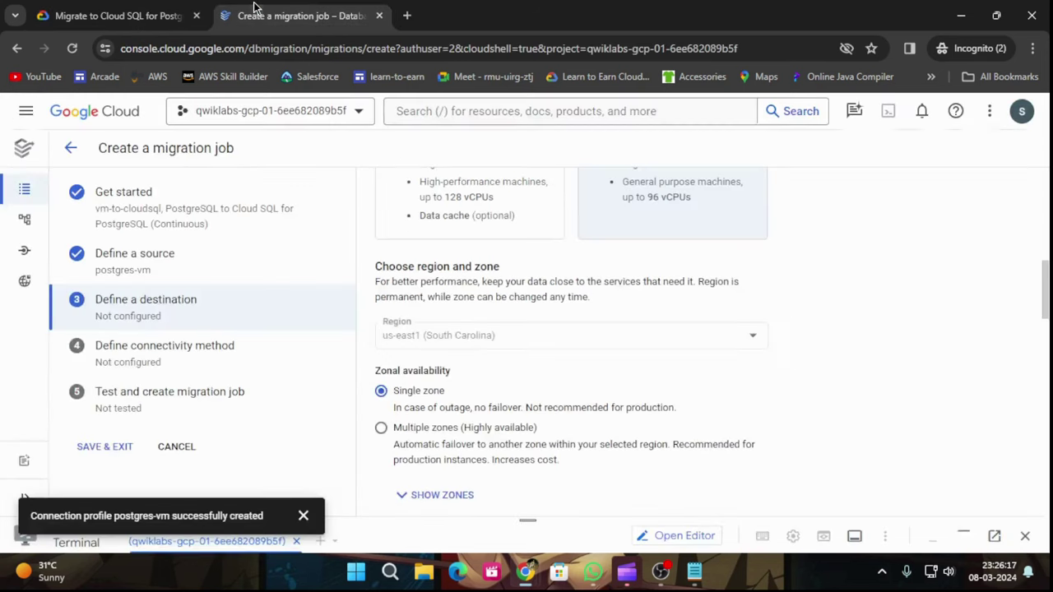
pyautogui.scroll(-2, 491, 374)
pyautogui.click(472, 349)
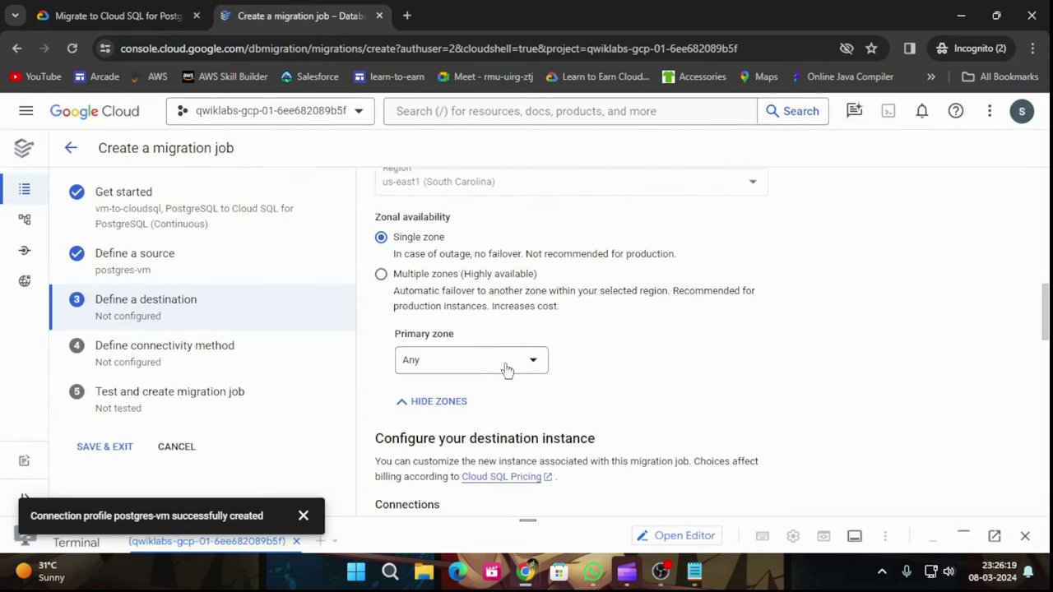
pyautogui.click(505, 366)
pyautogui.click(438, 444)
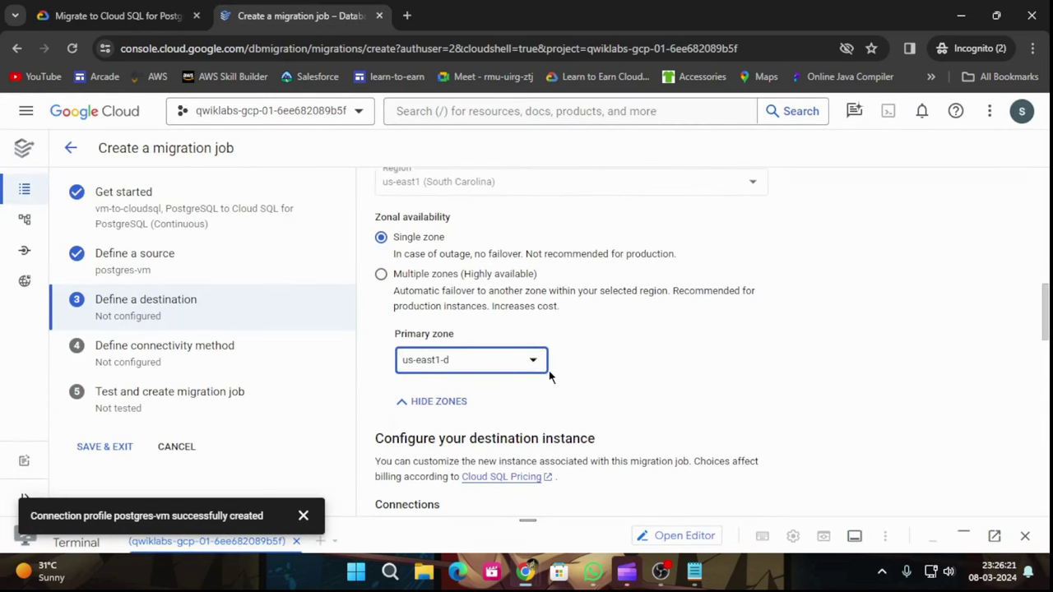
# Step: Check the lab's connectivity settings, enable Private IP on the default VPC, and allocate and connect an automatic IP range
pyautogui.scroll(-1, 549, 371)
pyautogui.click(145, 18)
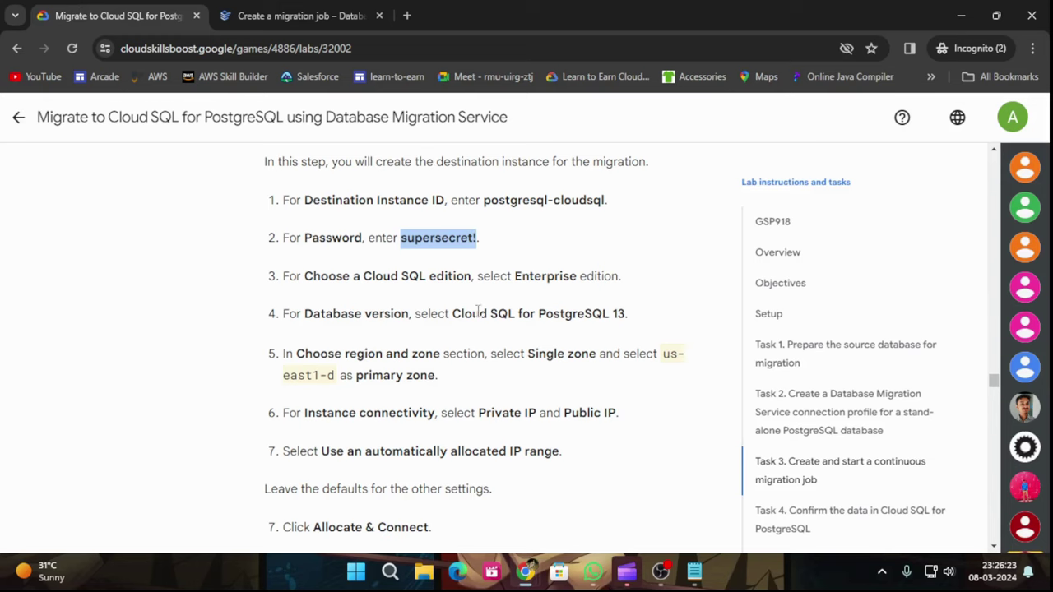
pyautogui.scroll(-2, 498, 311)
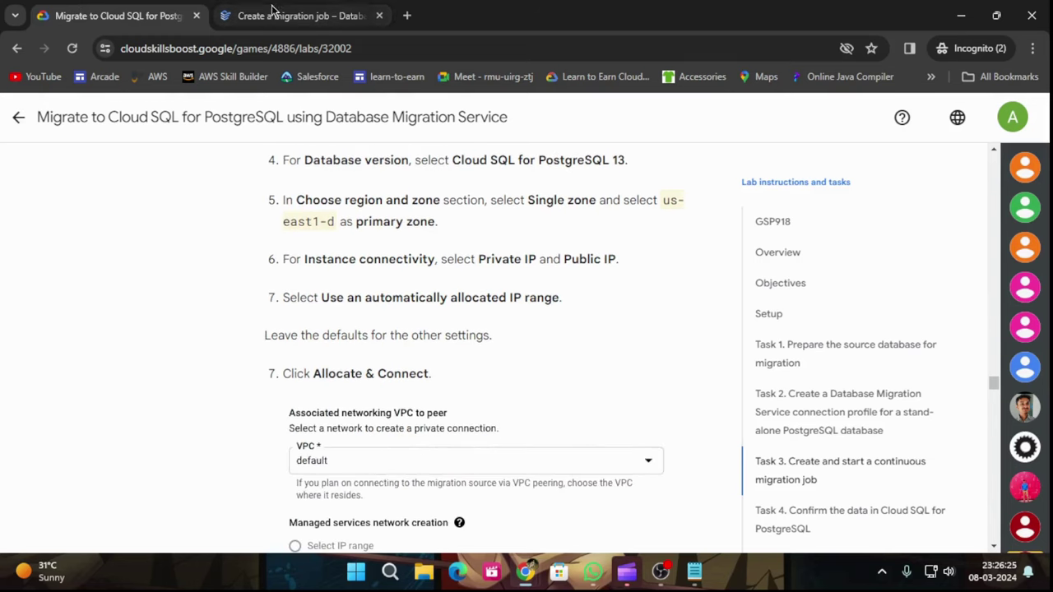
pyautogui.click(300, 16)
pyautogui.scroll(-3, 415, 295)
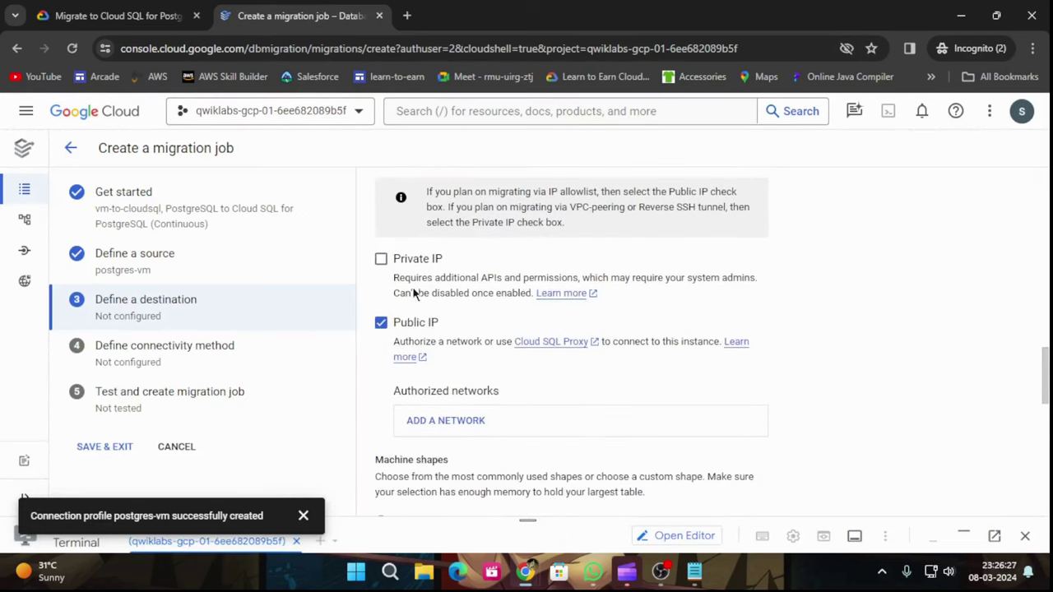
pyautogui.click(380, 259)
pyautogui.scroll(-1, 458, 425)
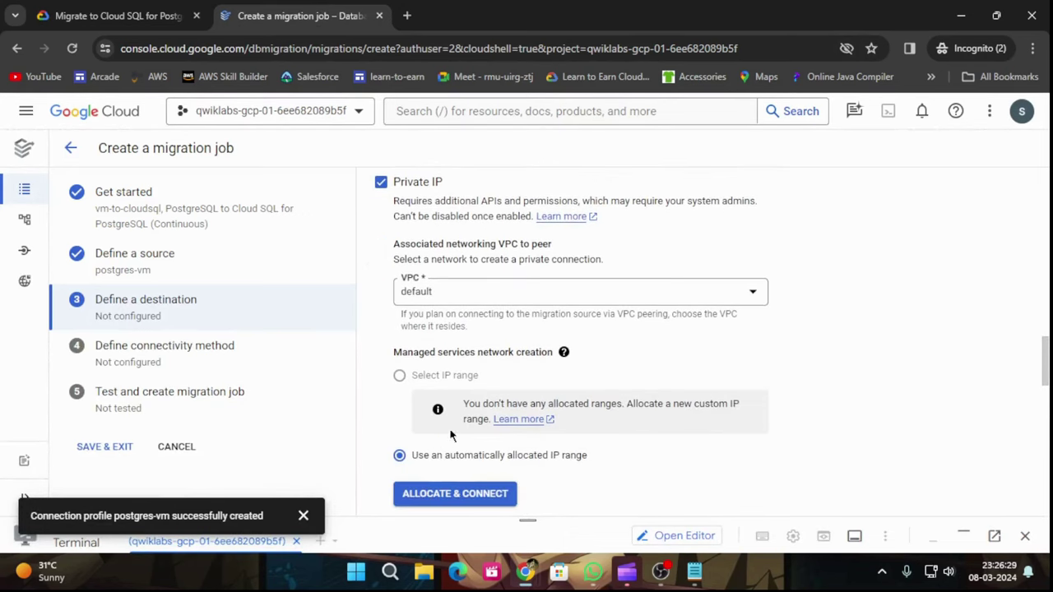
pyautogui.click(463, 493)
# Step: Check the lab's machine and storage settings and set the destination's machine shape to 1 vCPU, 3.75 GB
pyautogui.scroll(-2, 710, 369)
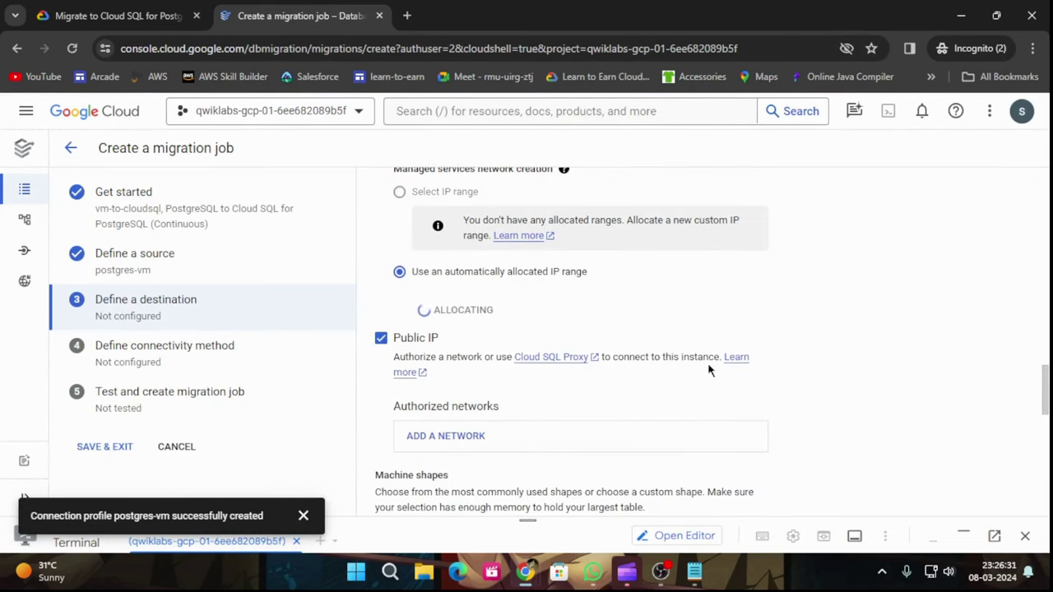
pyautogui.click(93, 7)
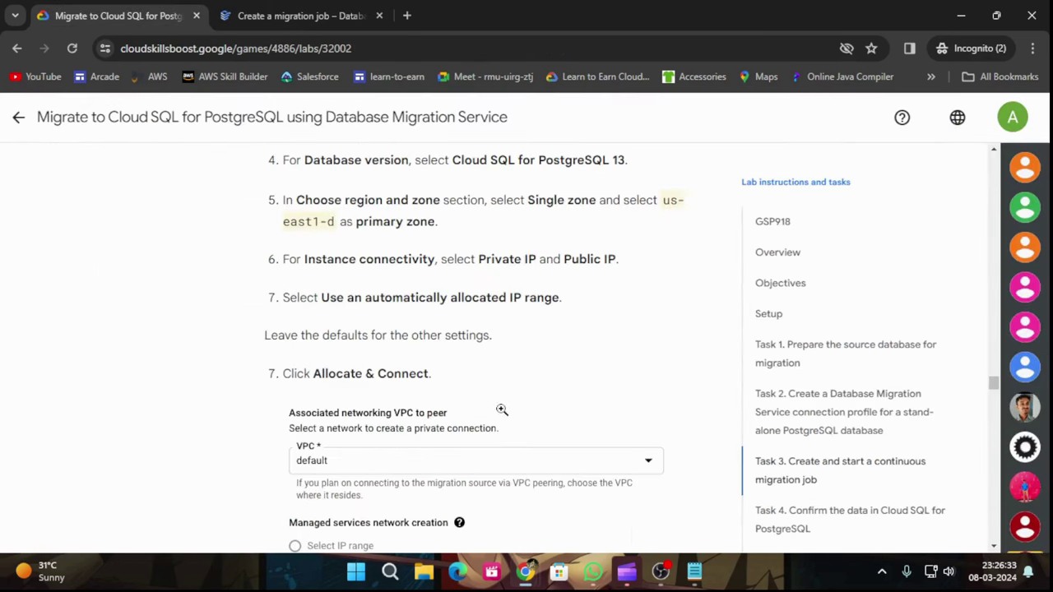
pyautogui.scroll(-5, 508, 461)
pyautogui.scroll(-5, 508, 467)
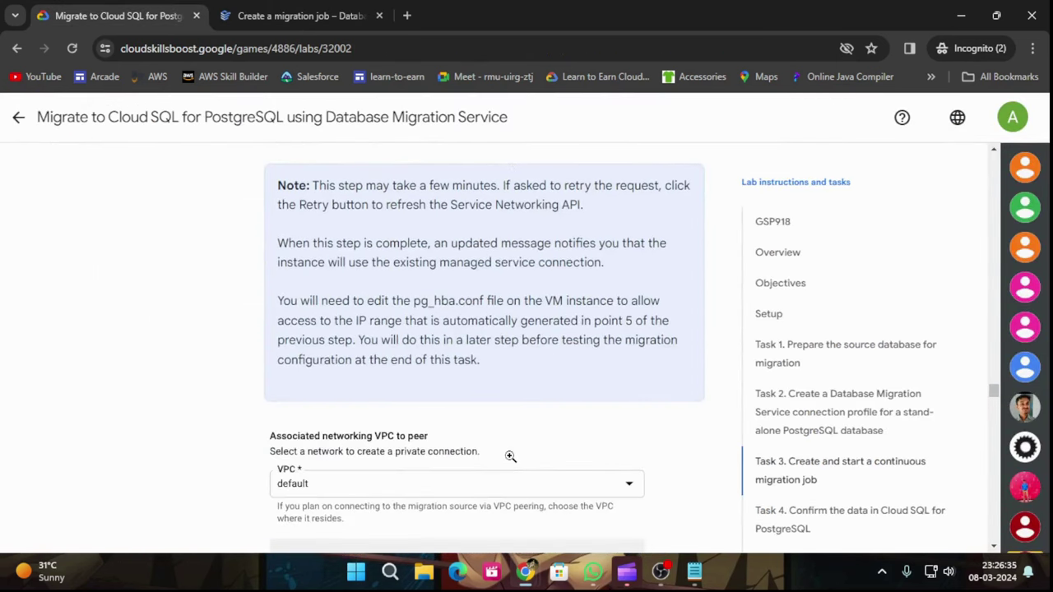
pyautogui.scroll(-1, 533, 442)
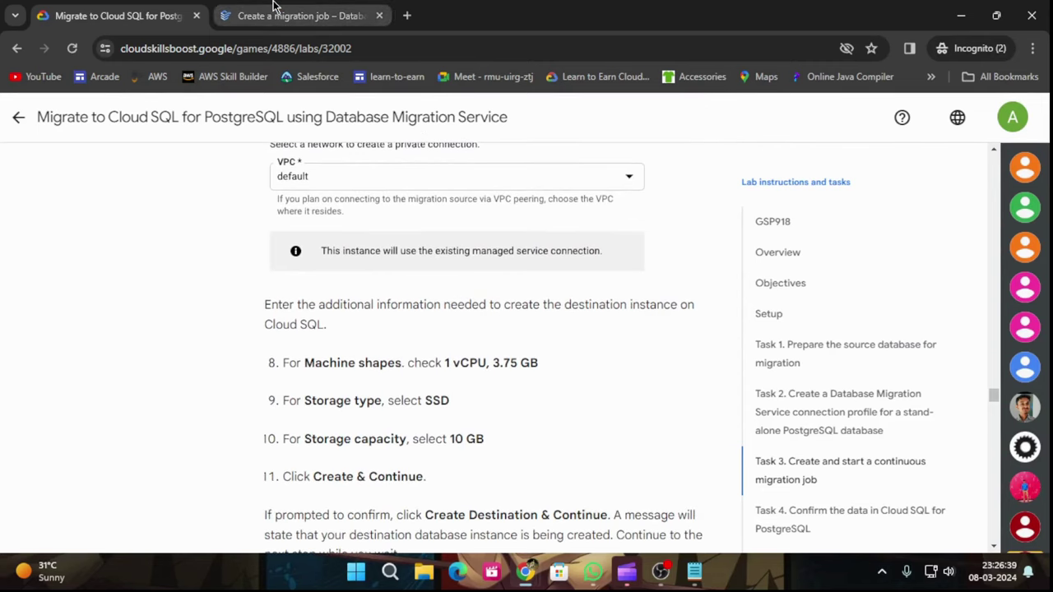
pyautogui.click(300, 15)
pyautogui.scroll(-3, 708, 385)
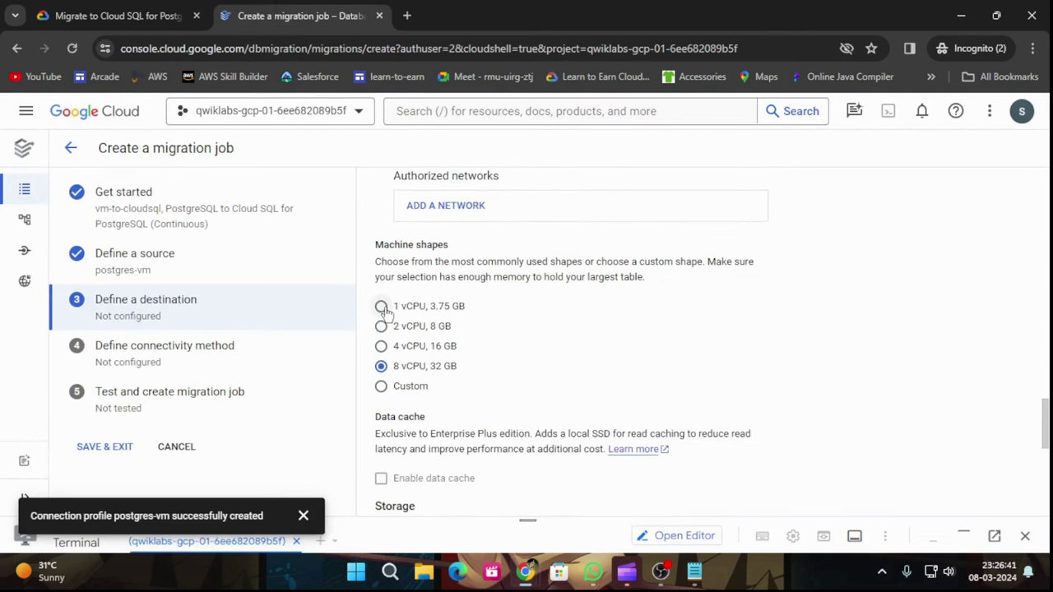
pyautogui.click(381, 306)
# Step: Set the destination instance's storage capacity to 10 GB
pyautogui.scroll(-2, 580, 370)
pyautogui.scroll(-2, 533, 430)
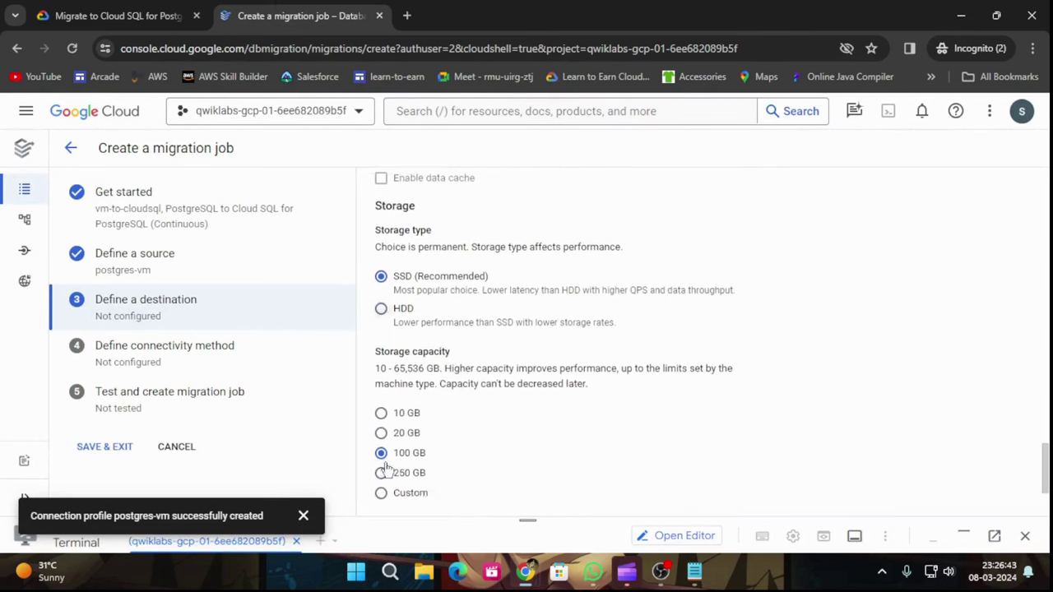
pyautogui.click(381, 407)
pyautogui.scroll(-1, 556, 411)
pyautogui.scroll(-1, 556, 403)
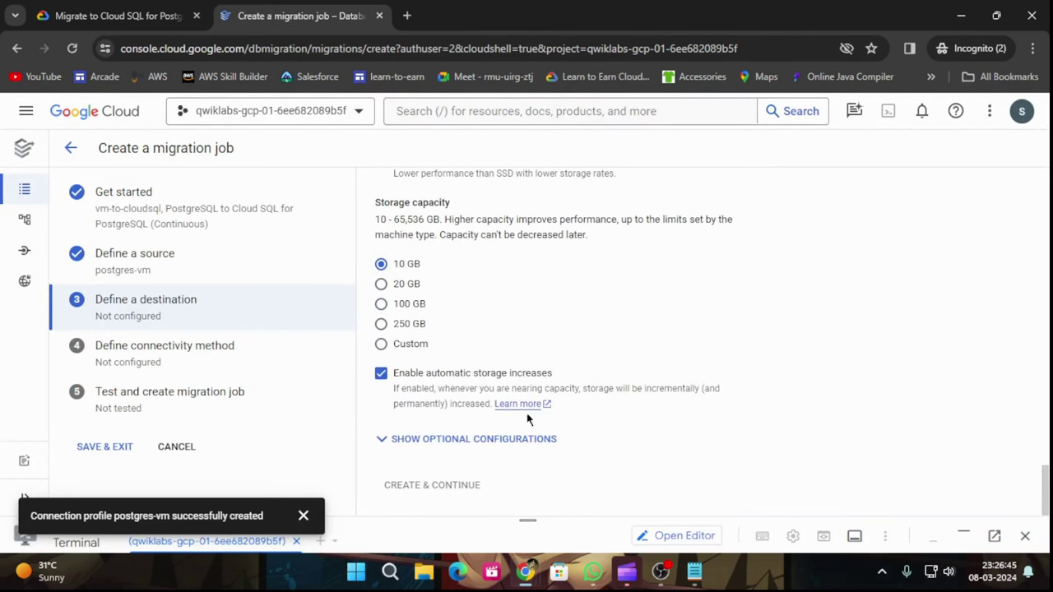
# Step: Check the lab's remaining instructions, wait for the private connection, and create the destination instance to continue to the connectivity method
pyautogui.click(139, 16)
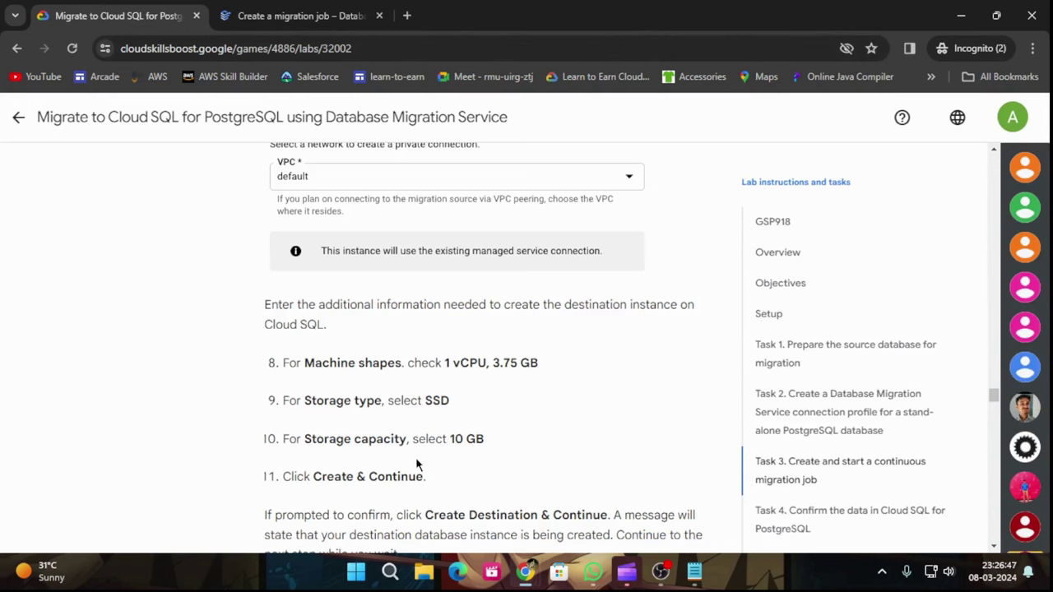
pyautogui.scroll(-2, 374, 384)
pyautogui.click(290, 9)
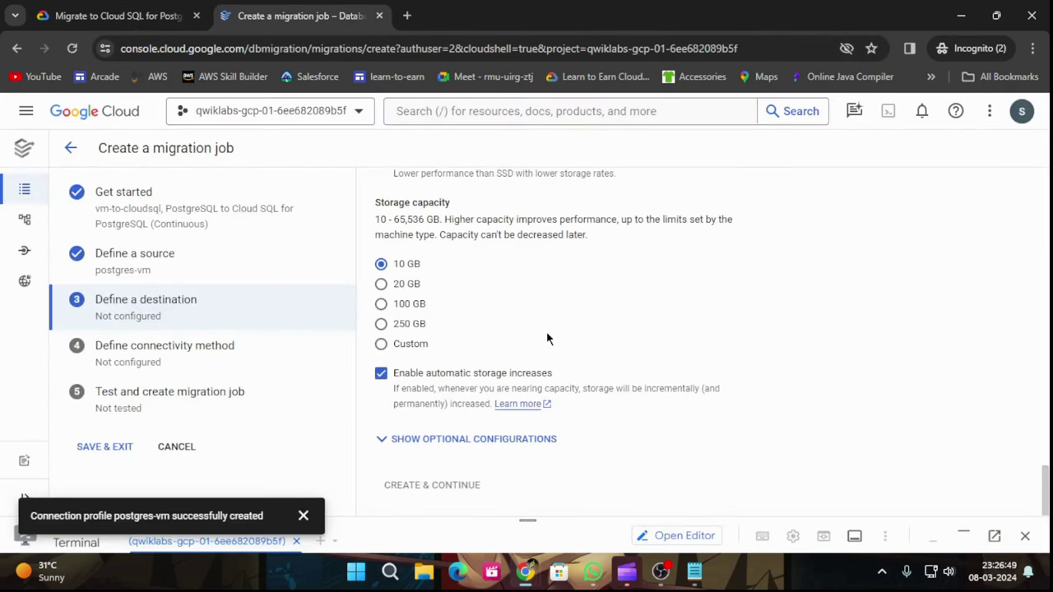
pyautogui.scroll(8, 748, 403)
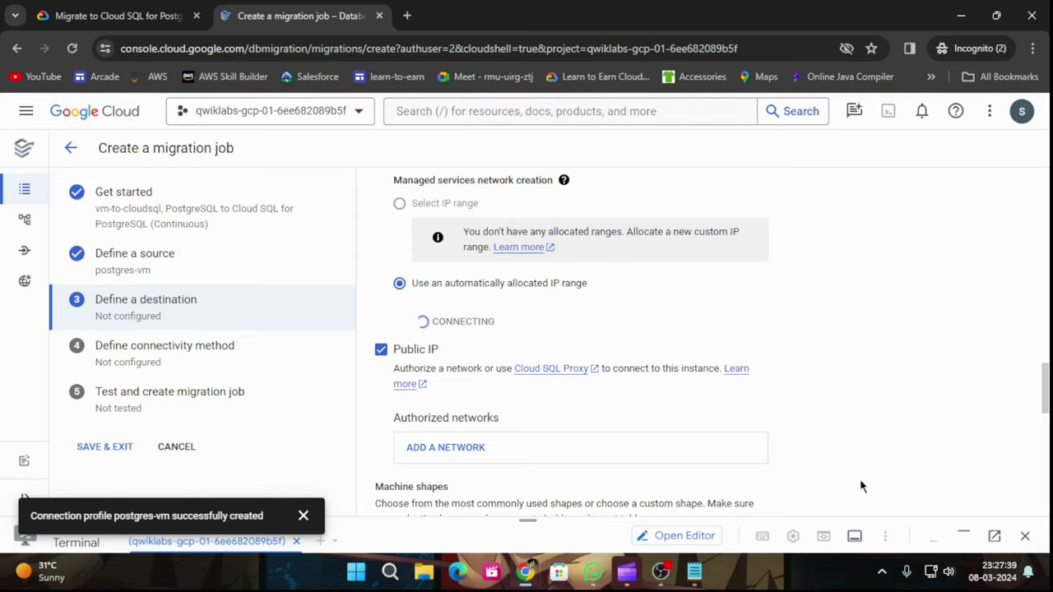
pyautogui.scroll(-7, 780, 370)
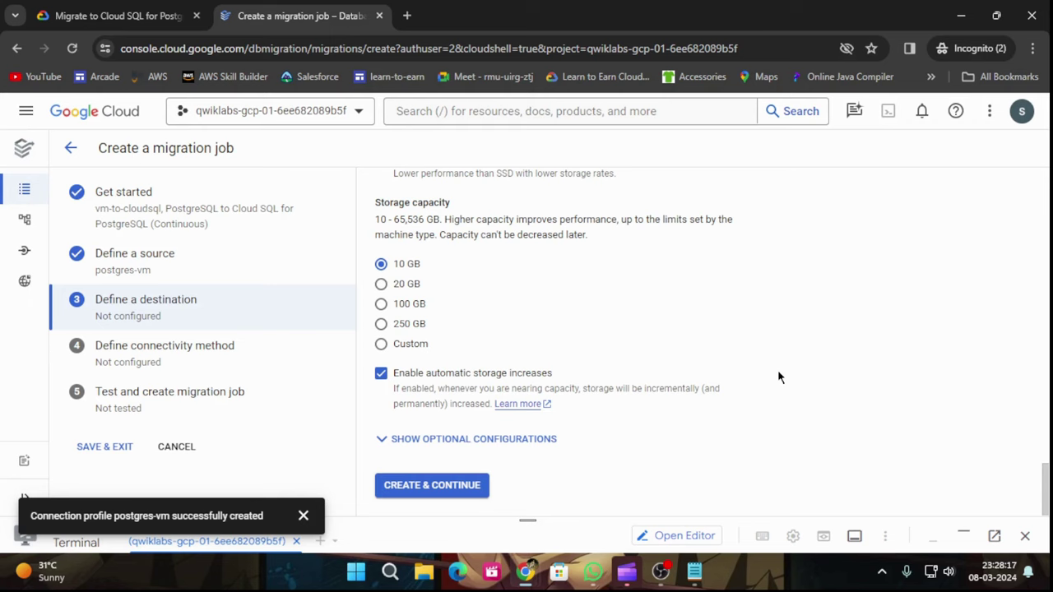
pyautogui.click(471, 487)
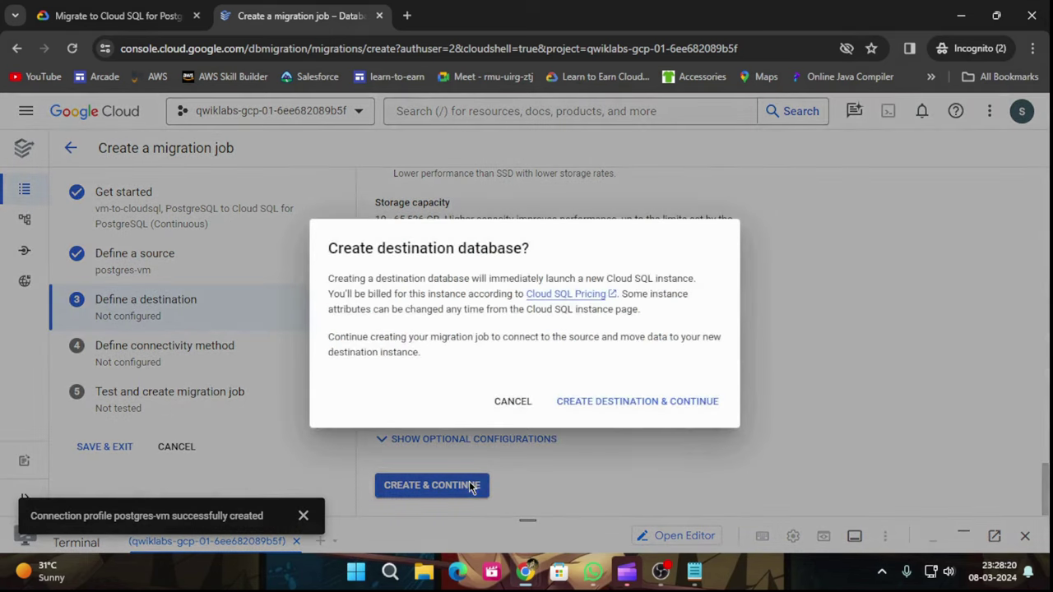
pyautogui.click(620, 411)
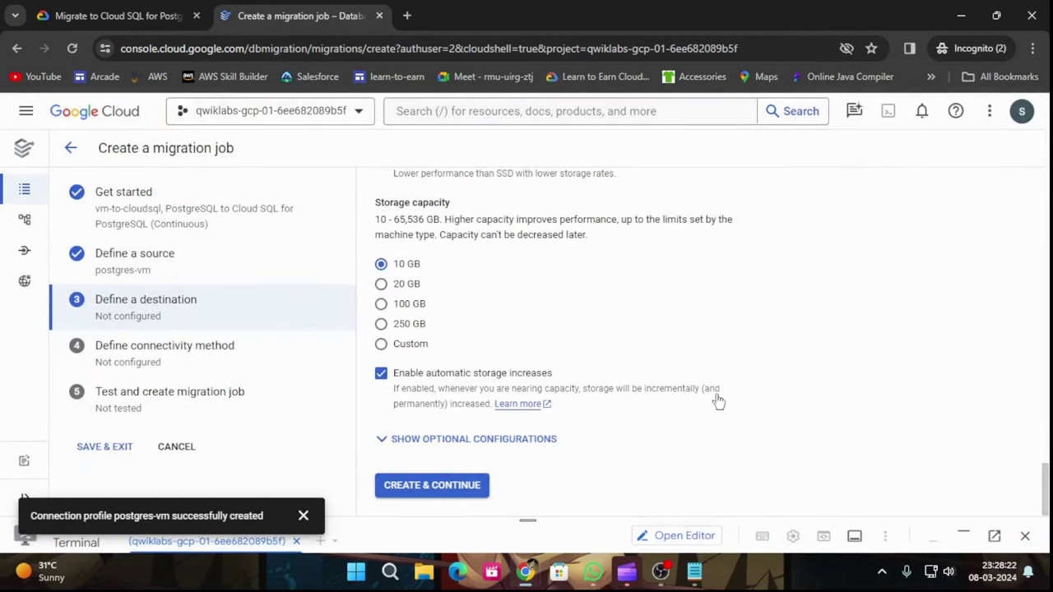
pyautogui.click(413, 487)
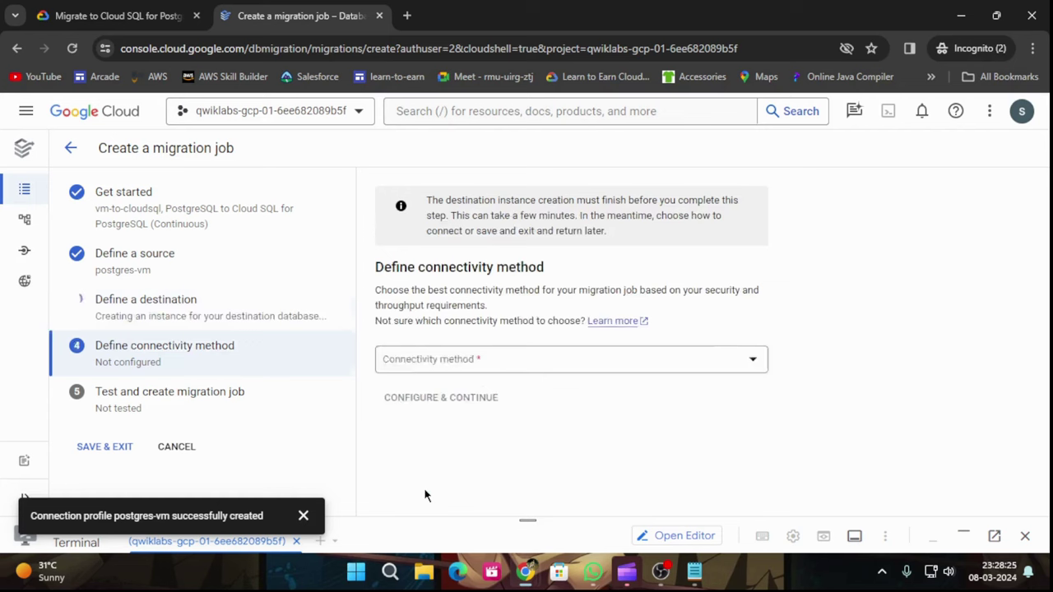
# Step: Choose VPC peering as the migration job's connectivity method with the default network as the source VPC
pyautogui.click(459, 361)
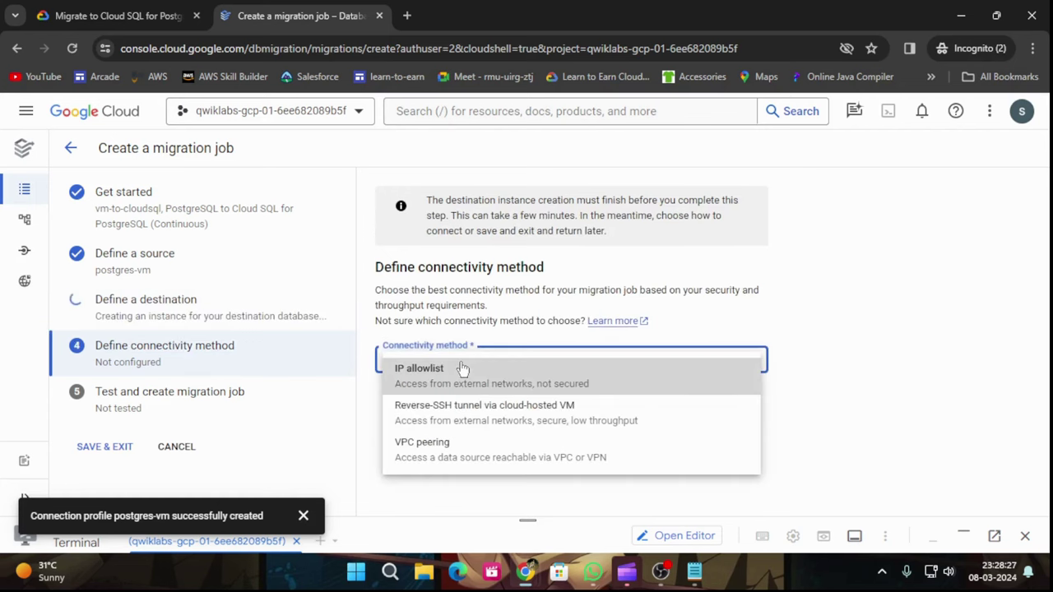
pyautogui.click(505, 448)
pyautogui.scroll(-2, 584, 409)
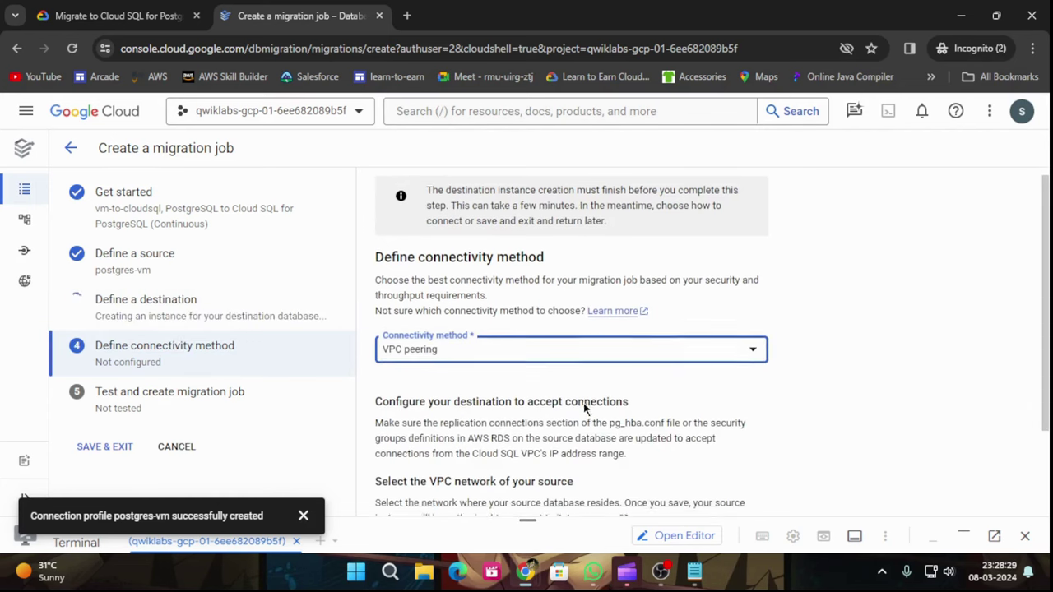
pyautogui.click(569, 449)
pyautogui.click(472, 503)
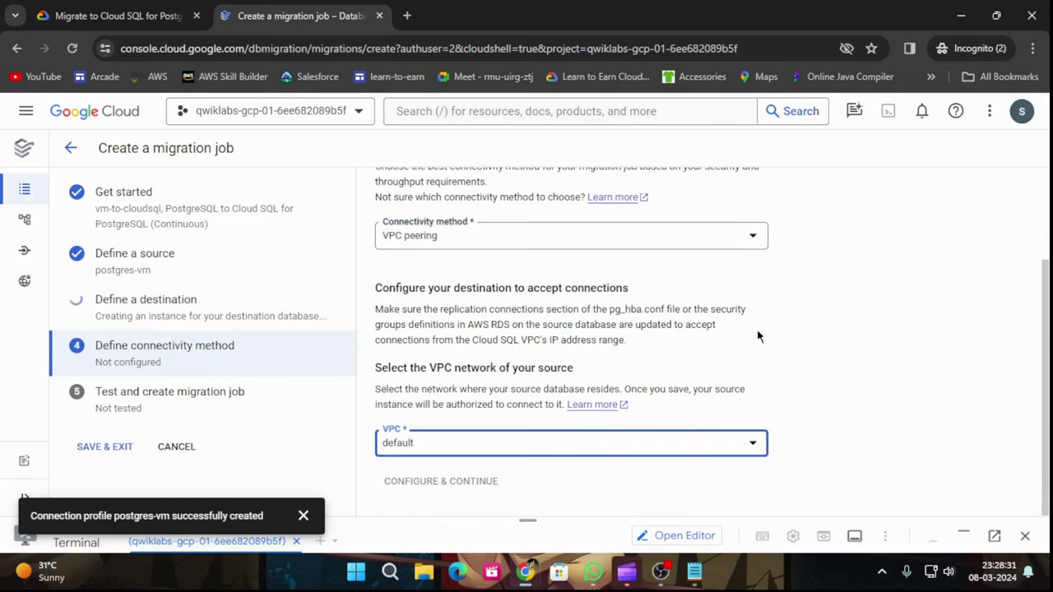
# Step: Read the lab's remaining Task 3 instructions on configuring connectivity, editing pg_hba.conf, and testing, starting and reviewing the migration job
pyautogui.click(111, 16)
pyautogui.scroll(-5, 376, 280)
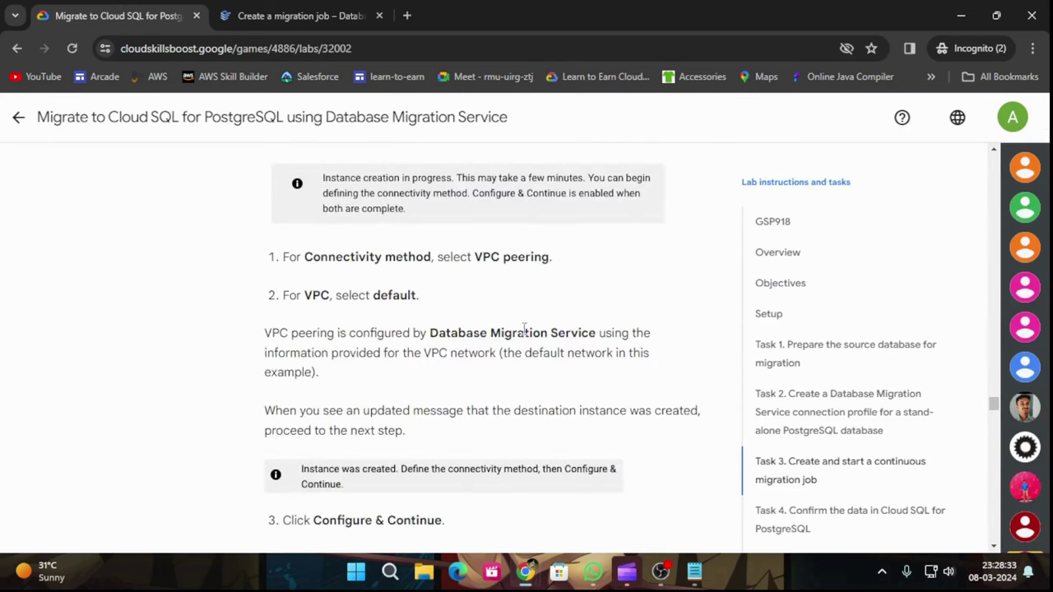
pyautogui.scroll(-3, 395, 418)
pyautogui.click(322, 13)
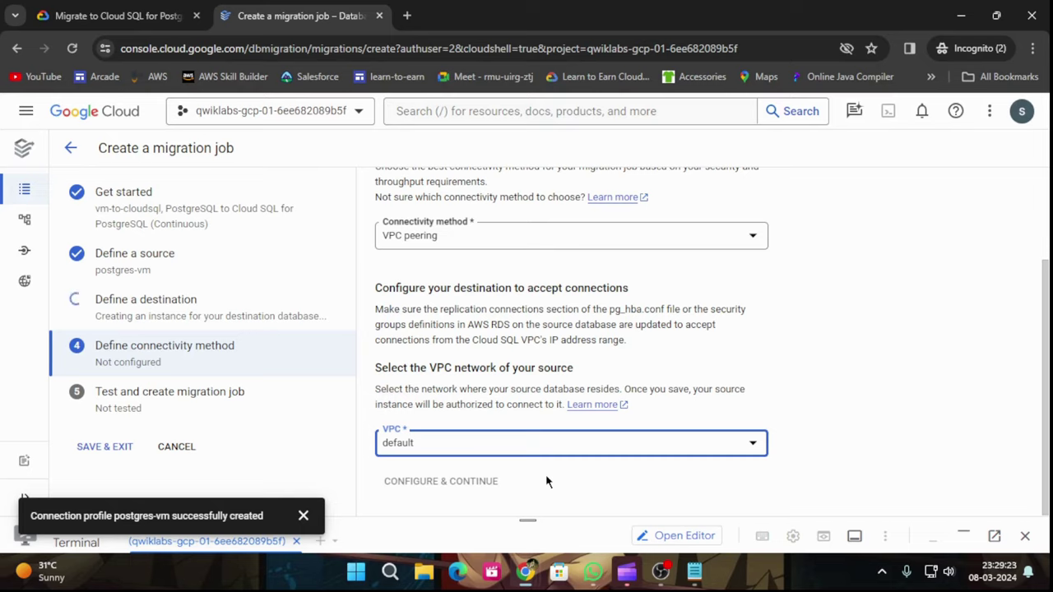
pyautogui.click(303, 515)
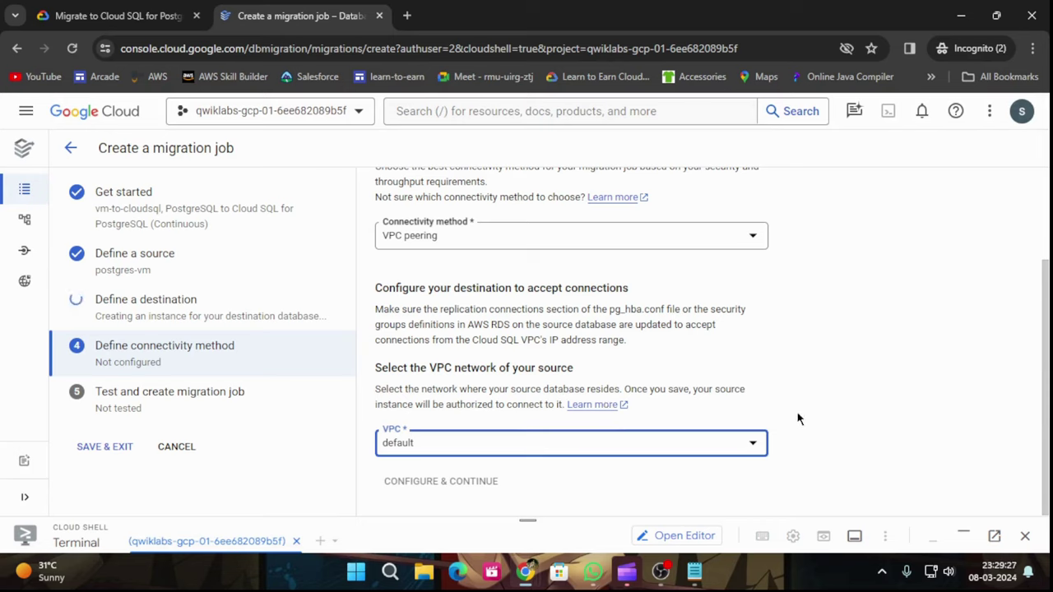
pyautogui.click(115, 15)
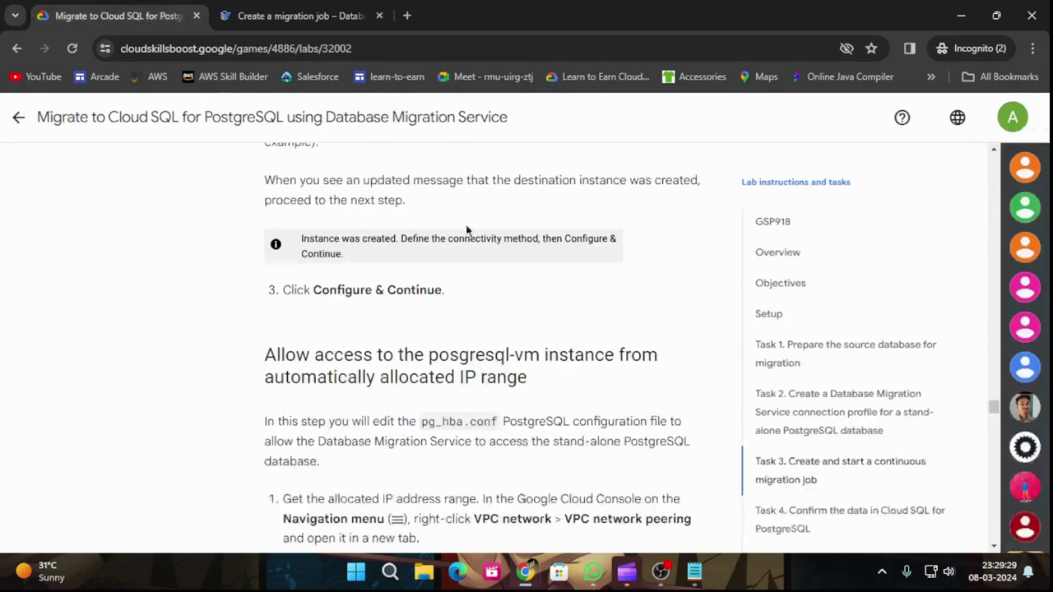
pyautogui.scroll(-8, 563, 347)
pyautogui.scroll(-1, 562, 347)
pyautogui.scroll(2, 563, 347)
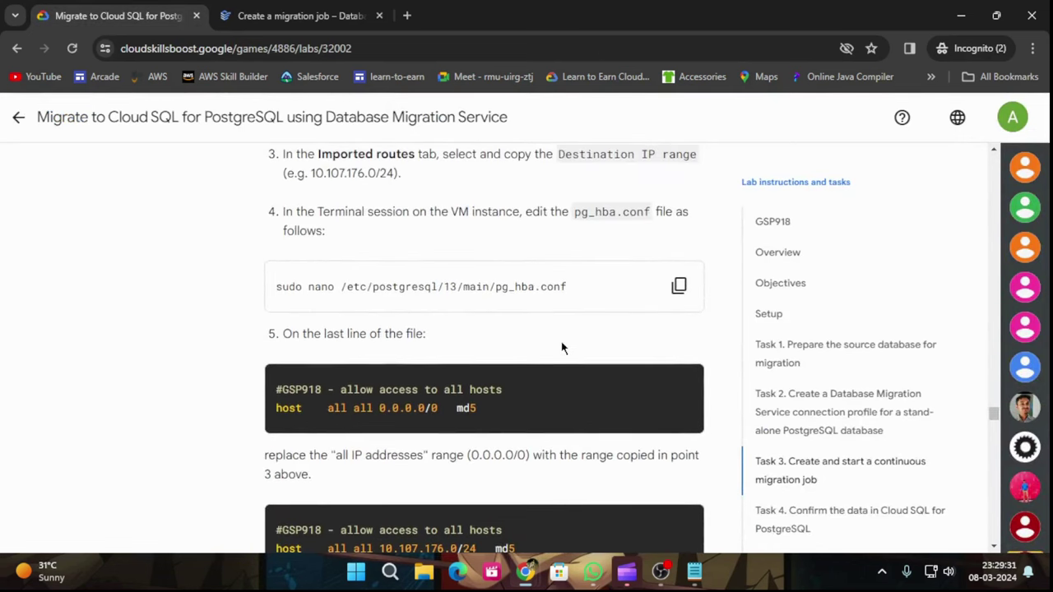
pyautogui.scroll(-6, 563, 347)
pyautogui.scroll(-3, 561, 348)
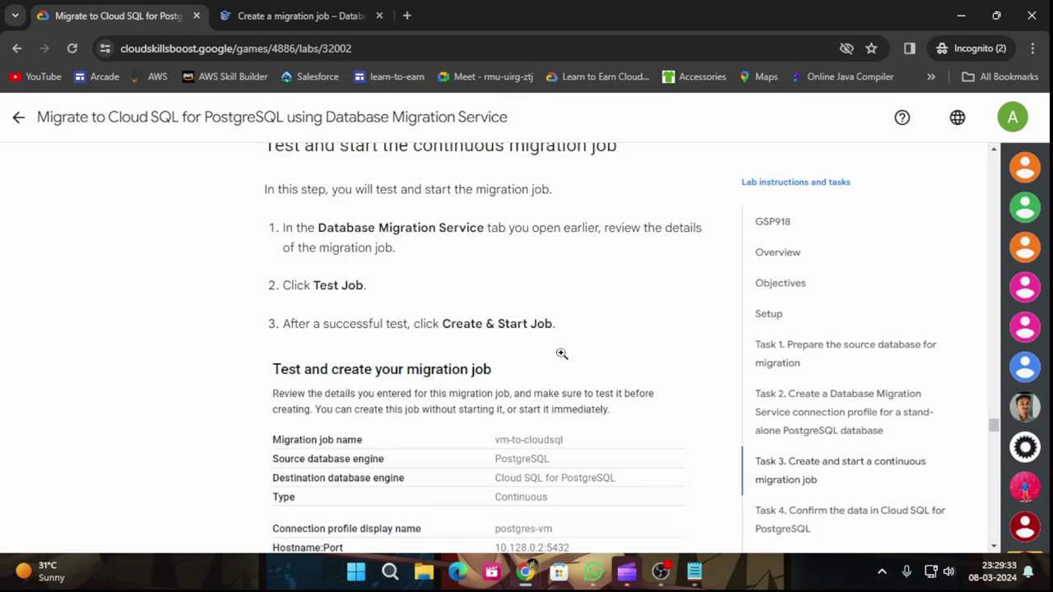
pyautogui.scroll(-4, 560, 365)
pyautogui.scroll(4, 561, 365)
pyautogui.scroll(-7, 561, 365)
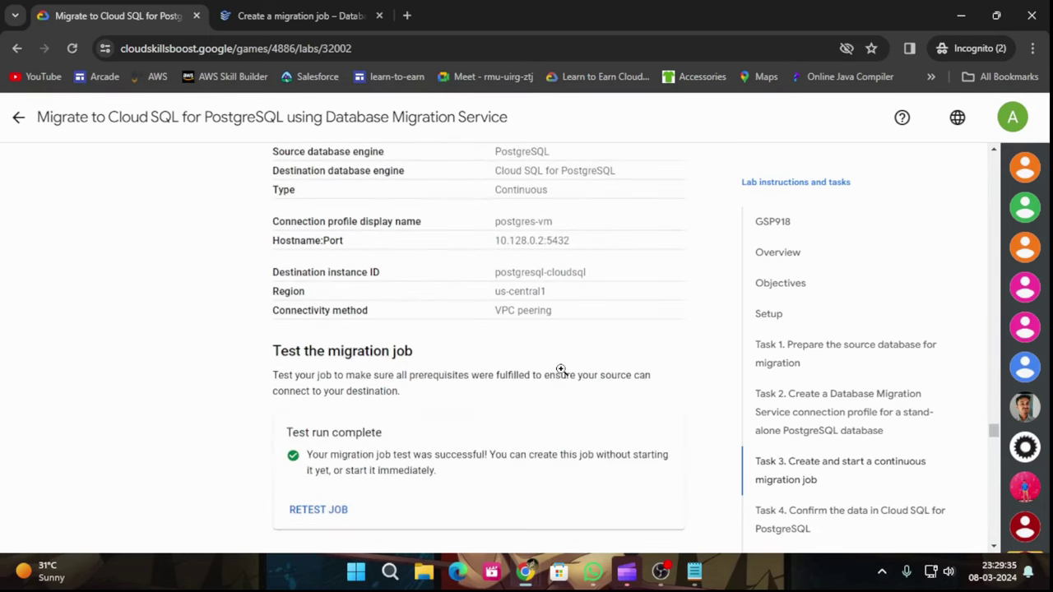
pyautogui.scroll(2, 560, 370)
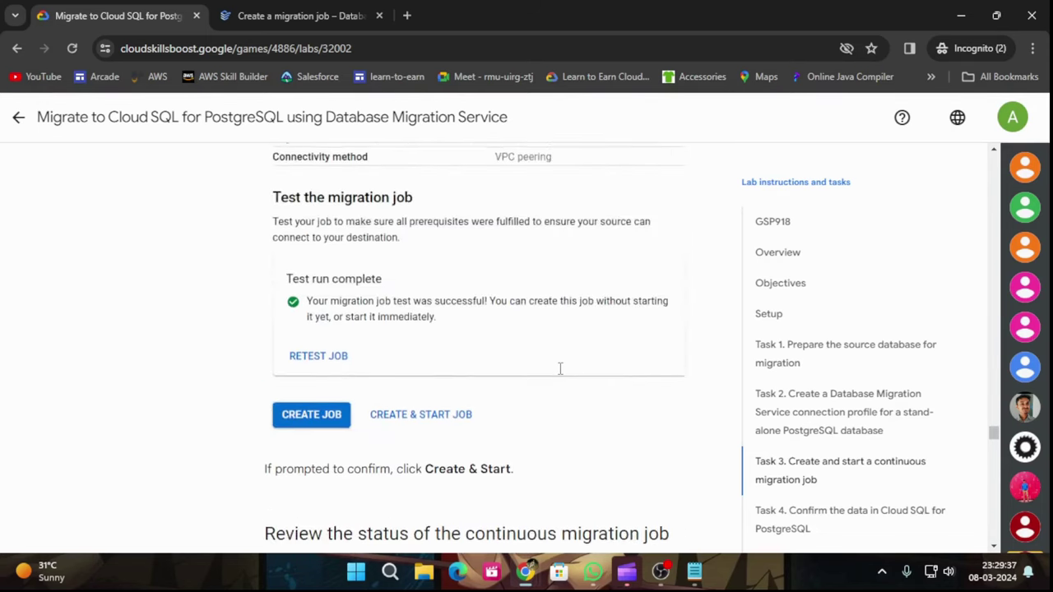
pyautogui.scroll(-6, 559, 371)
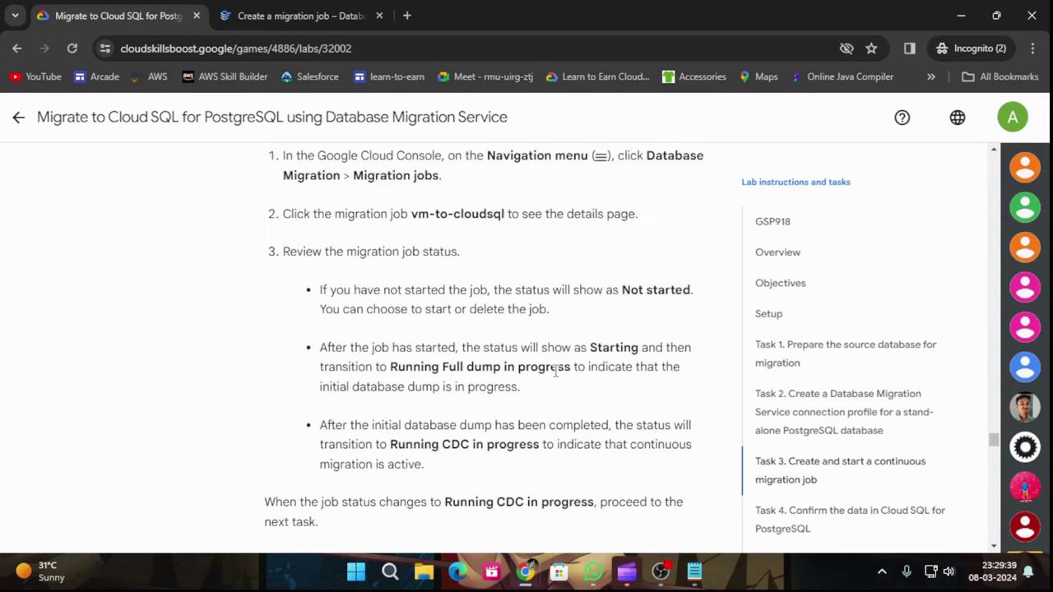
pyautogui.scroll(-6, 555, 371)
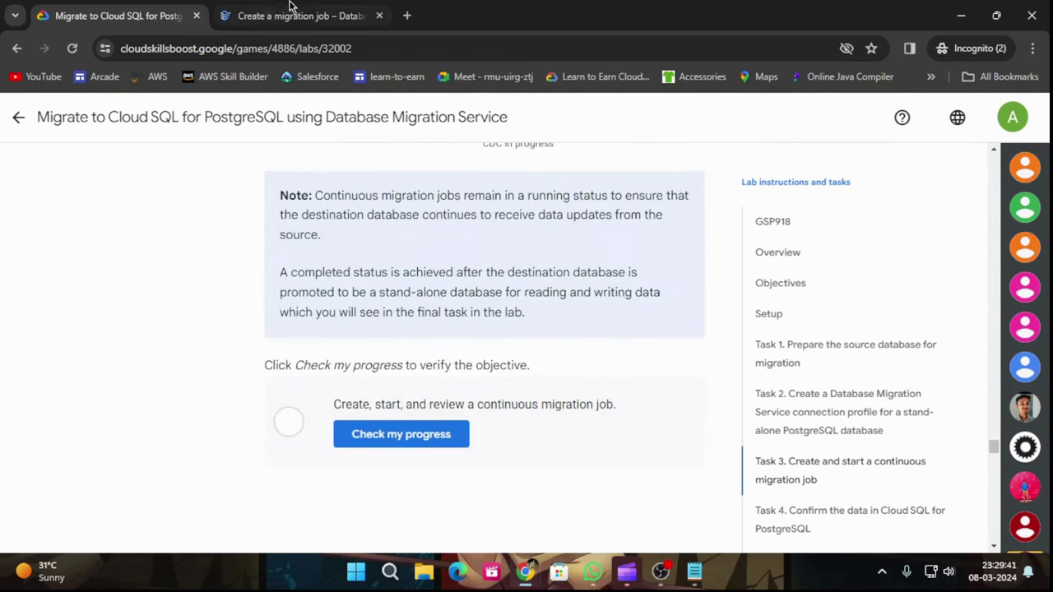
pyautogui.click(264, 15)
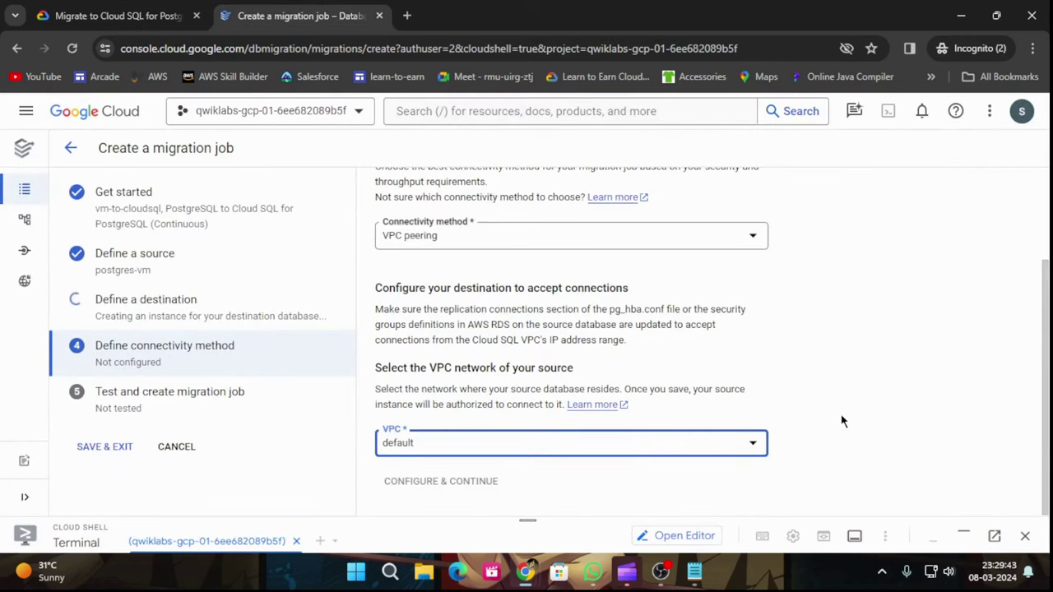
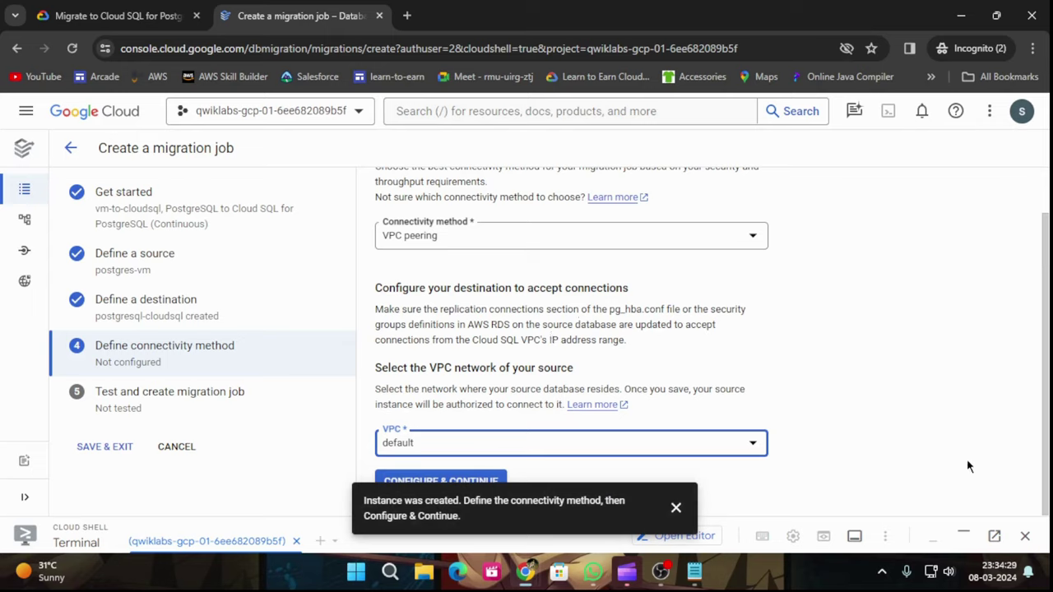
# Step: Apply the VPC peering configuration once the destination instance is ready, and create and start the migration job vm-to-cloudsql
pyautogui.click(674, 517)
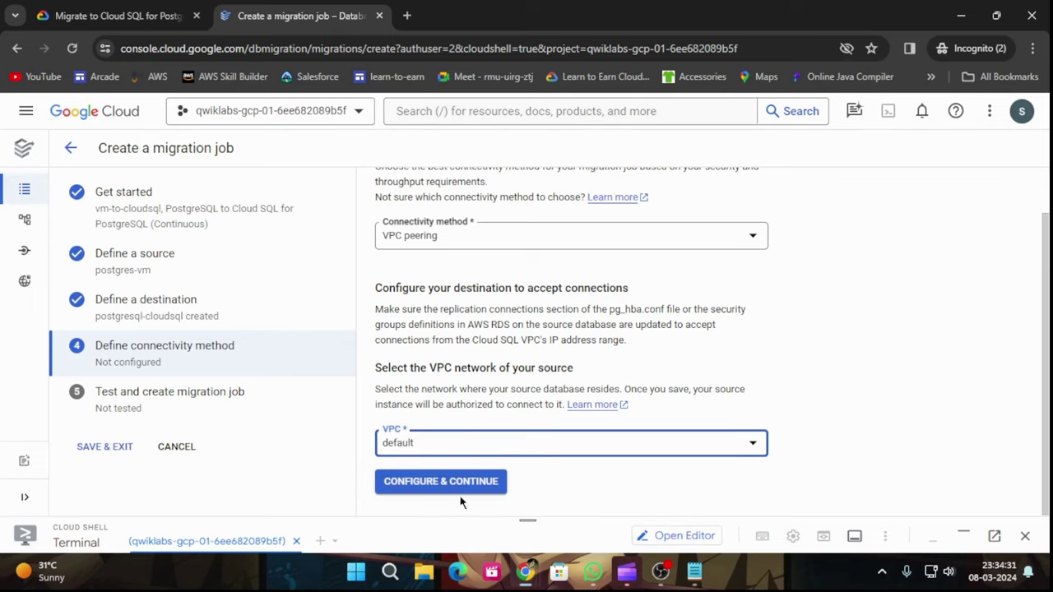
pyautogui.click(428, 487)
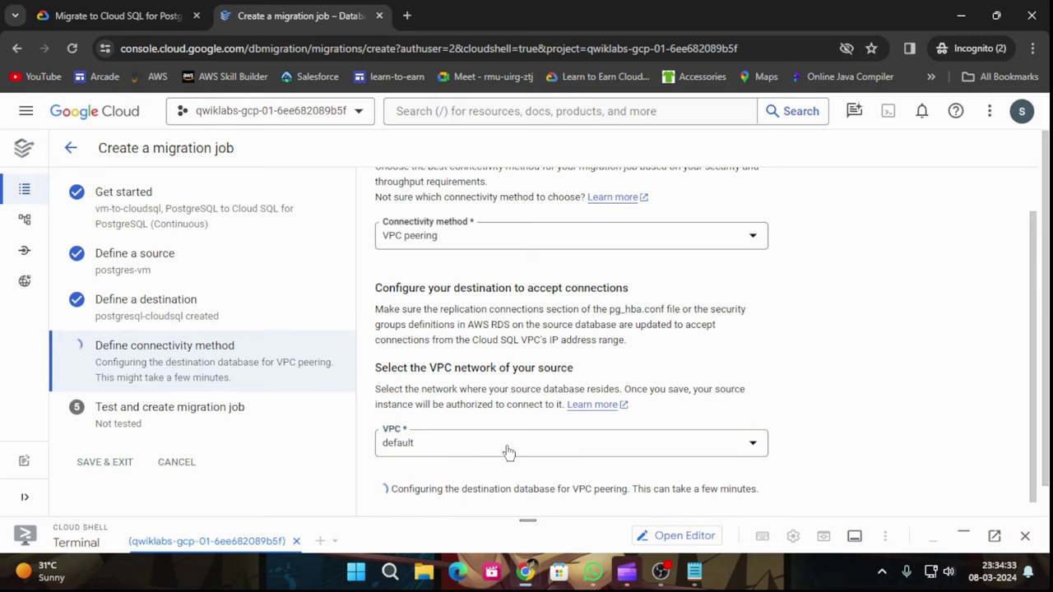
pyautogui.scroll(-2, 592, 440)
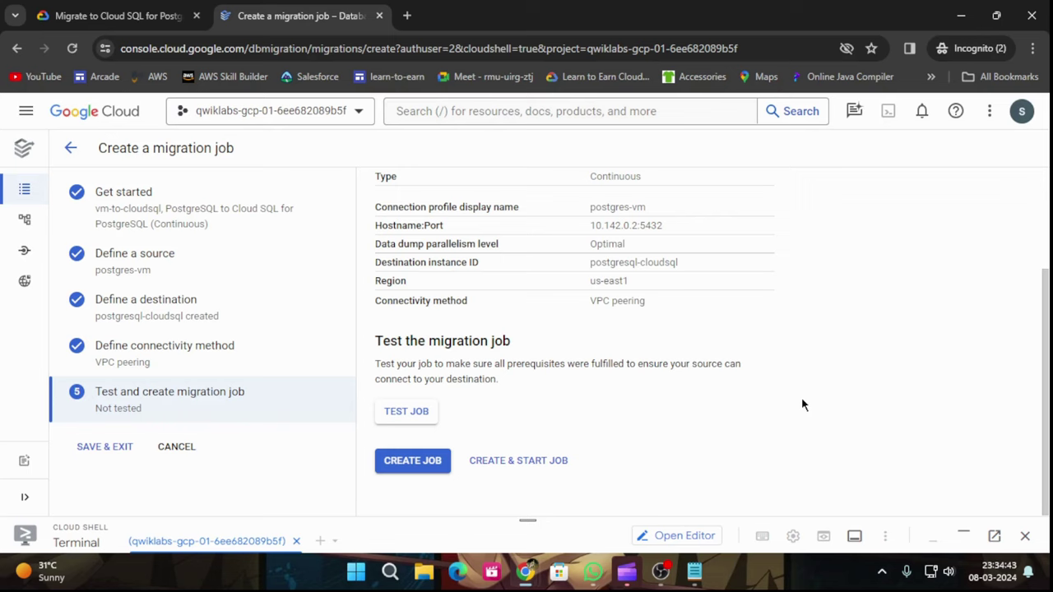
pyautogui.click(518, 460)
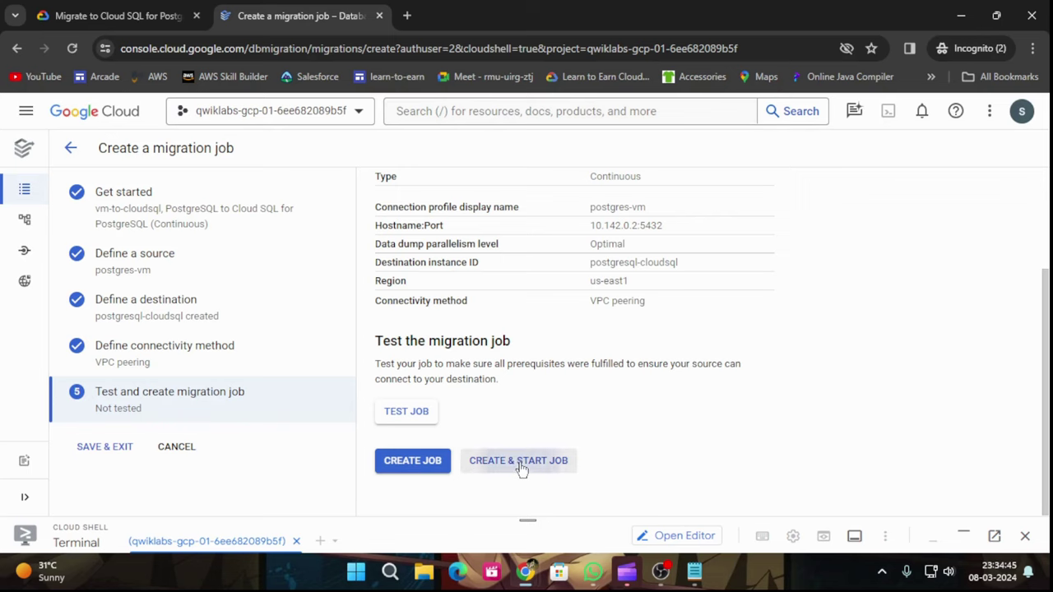
pyautogui.click(692, 411)
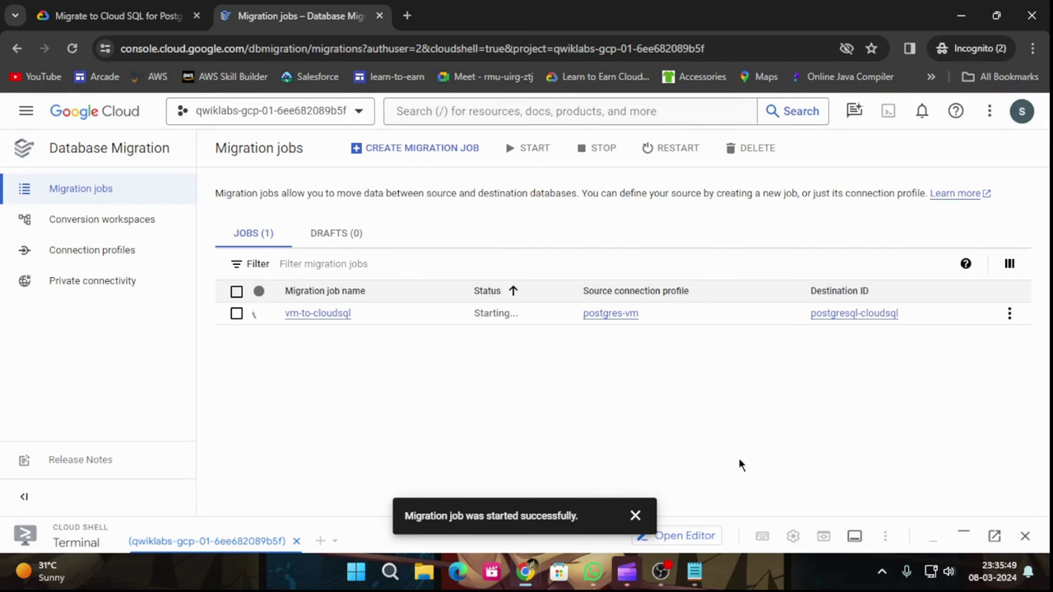
# Step: Try to verify the lab's continuous migration job objective, checking the status of vm-to-cloudsql between attempts
pyautogui.click(59, 10)
pyautogui.click(393, 435)
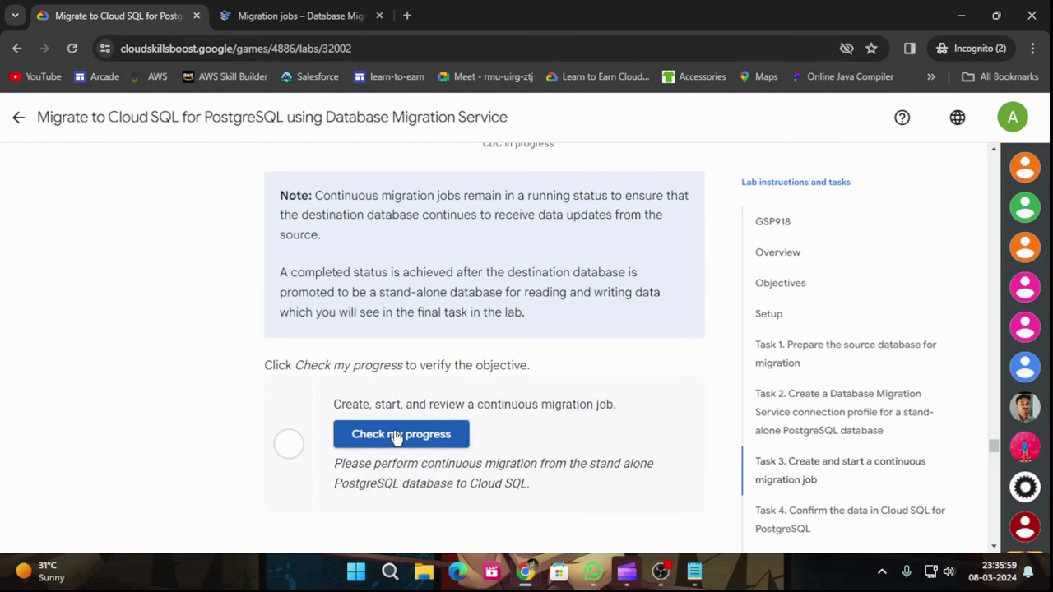
pyautogui.click(399, 15)
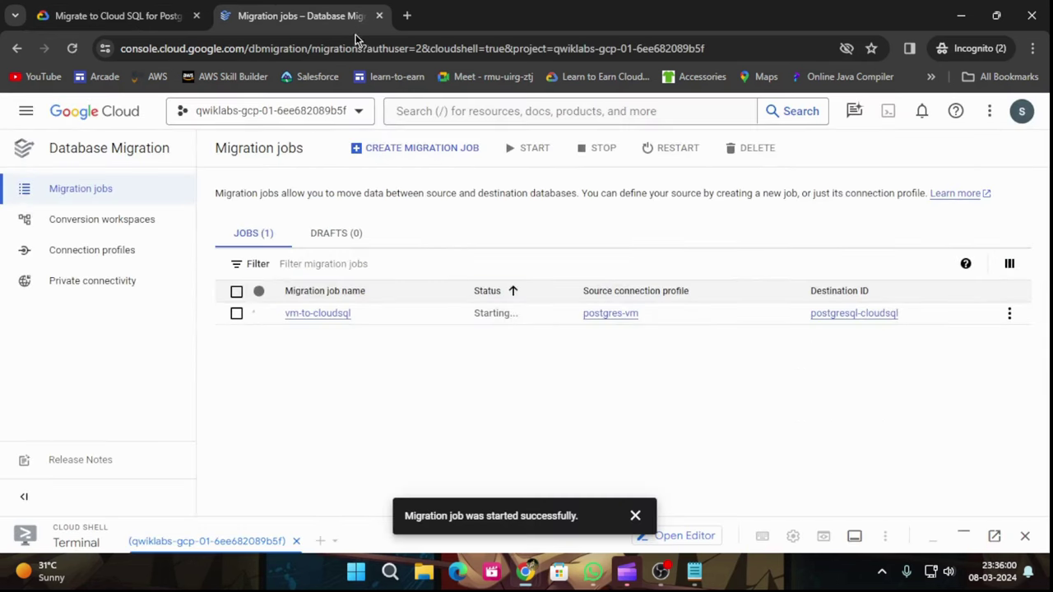
pyautogui.click(638, 516)
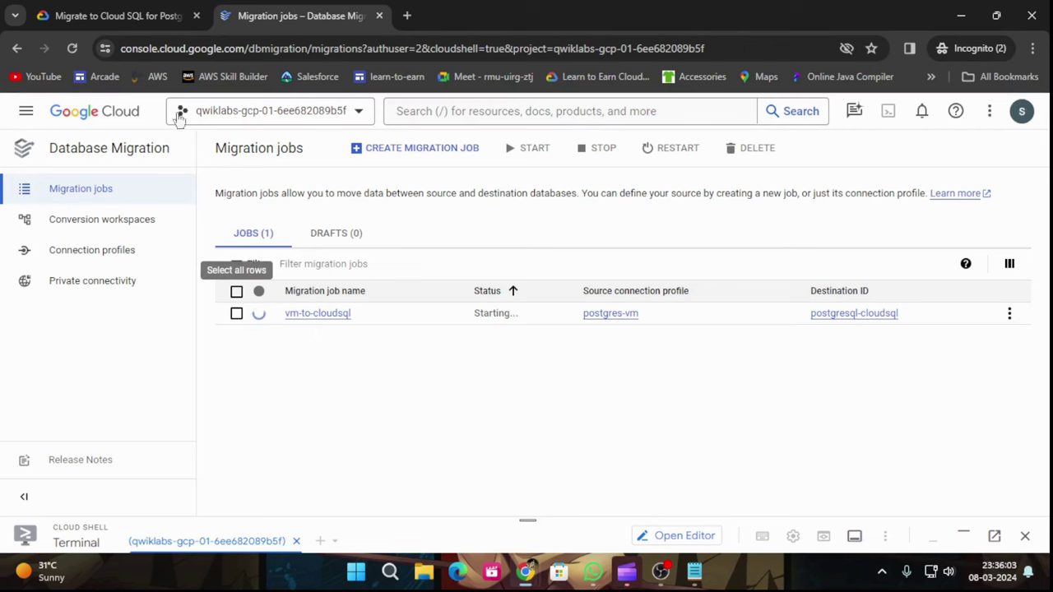
pyautogui.click(119, 15)
pyautogui.click(433, 436)
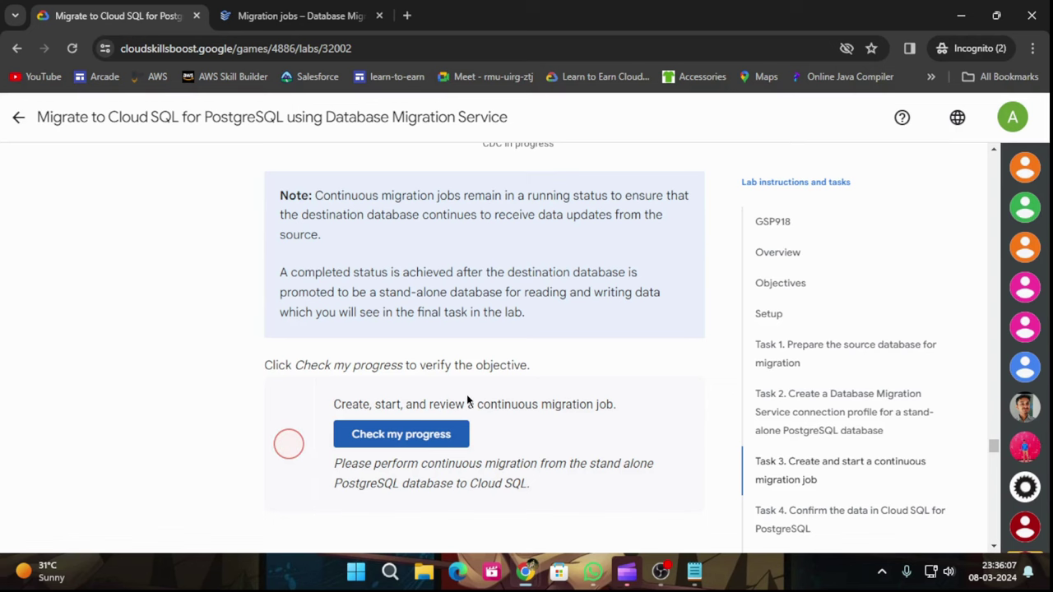
# Step: Reload the migration jobs page to refresh the job status and retry the lab's Task 3 progress check
pyautogui.click(288, 18)
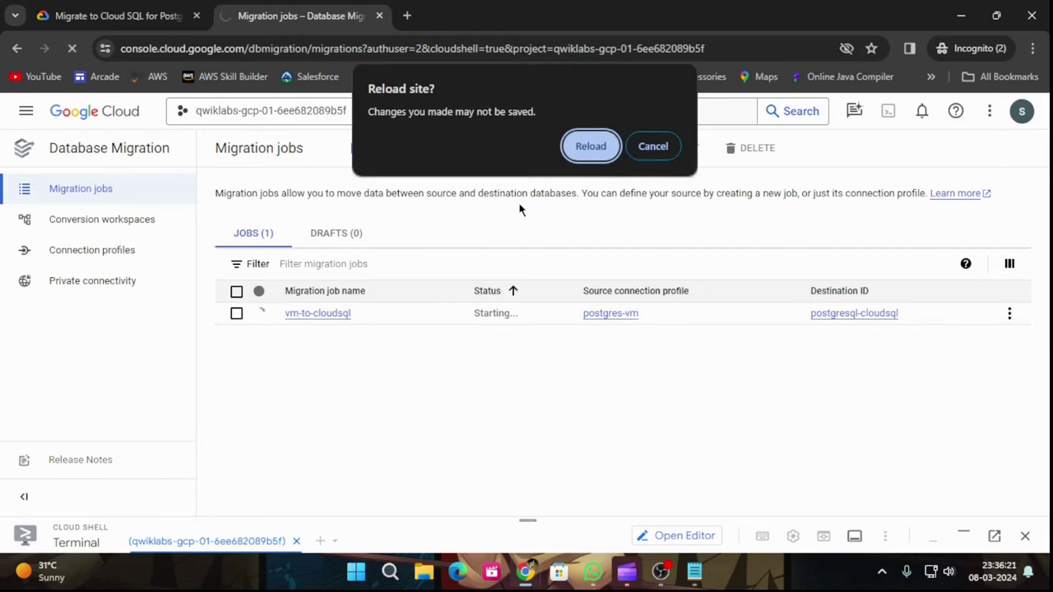
pyautogui.click(593, 153)
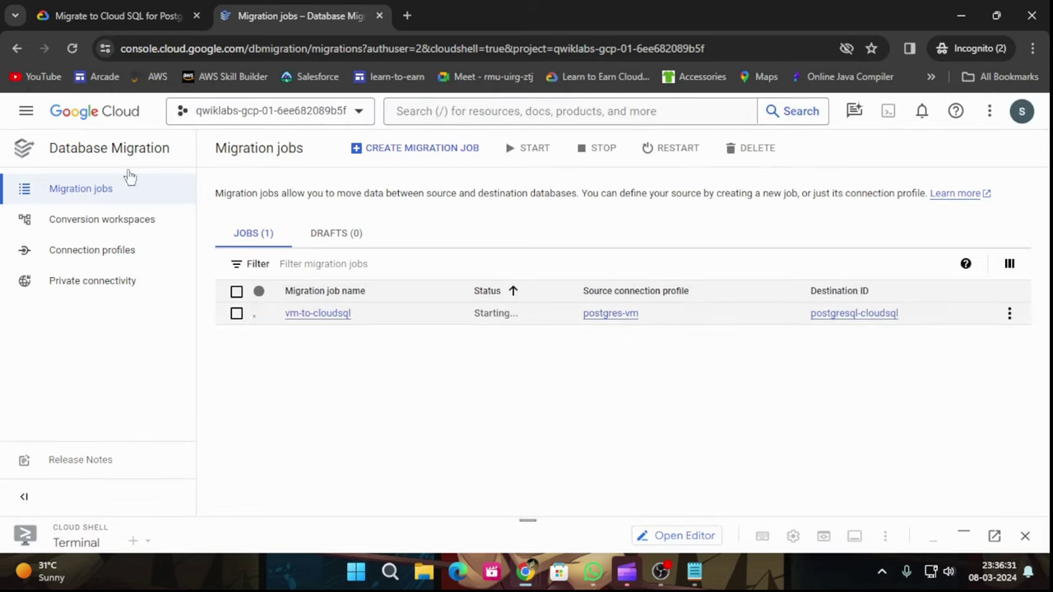
pyautogui.click(66, 12)
pyautogui.click(370, 428)
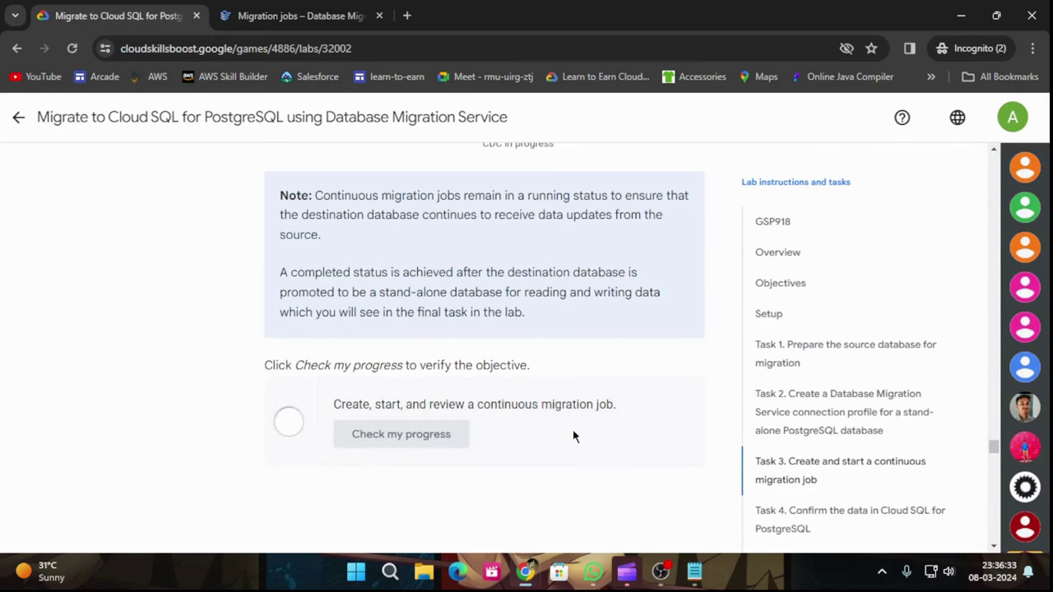
# Step: Check that vm-to-cloudsql is running and verify the lab's objective for the continuous migration job
pyautogui.click(311, 6)
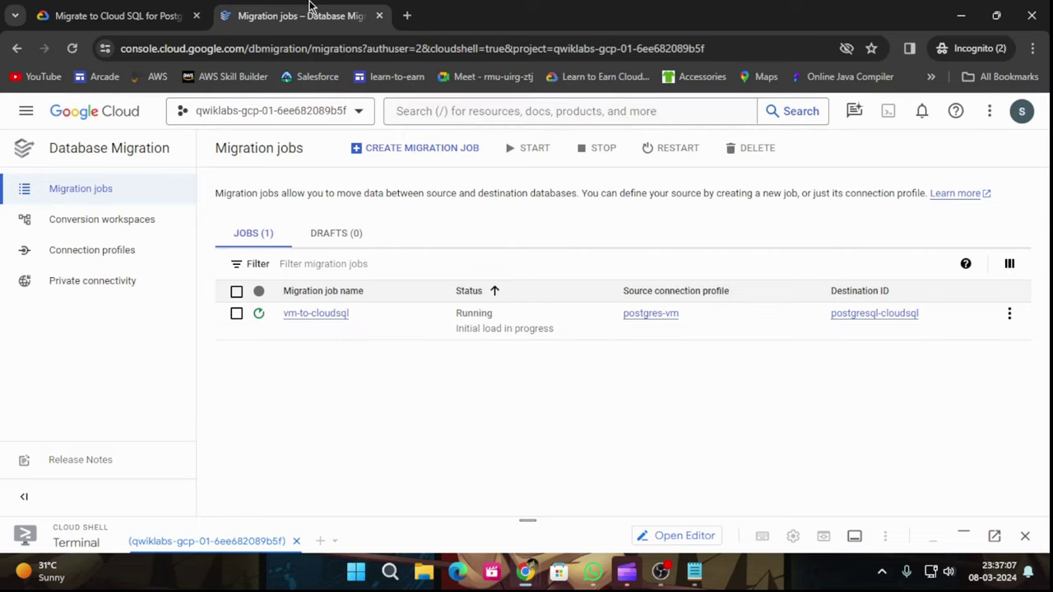
pyautogui.click(184, 10)
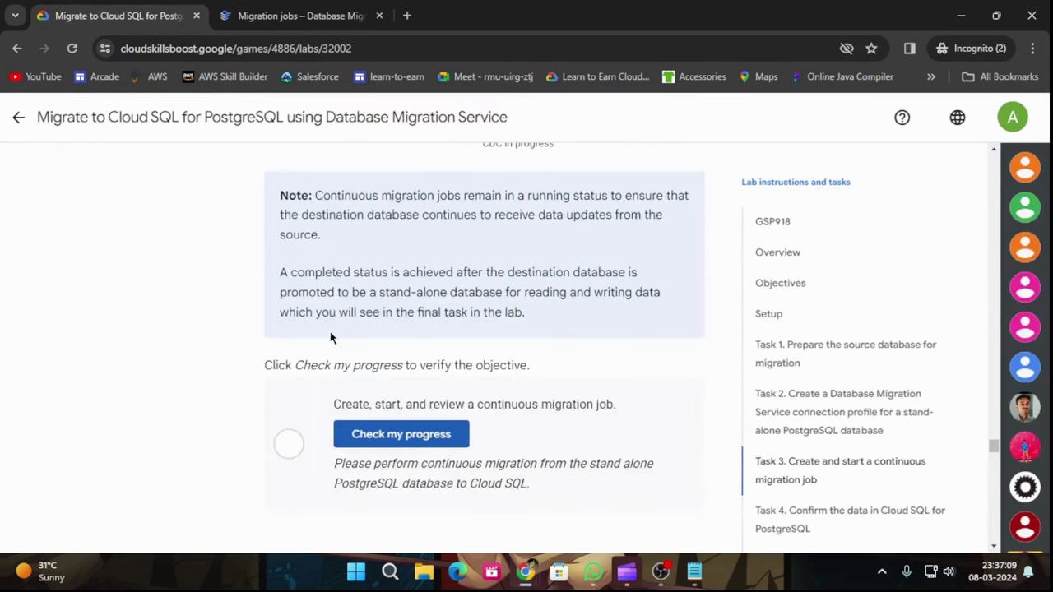
pyautogui.click(364, 434)
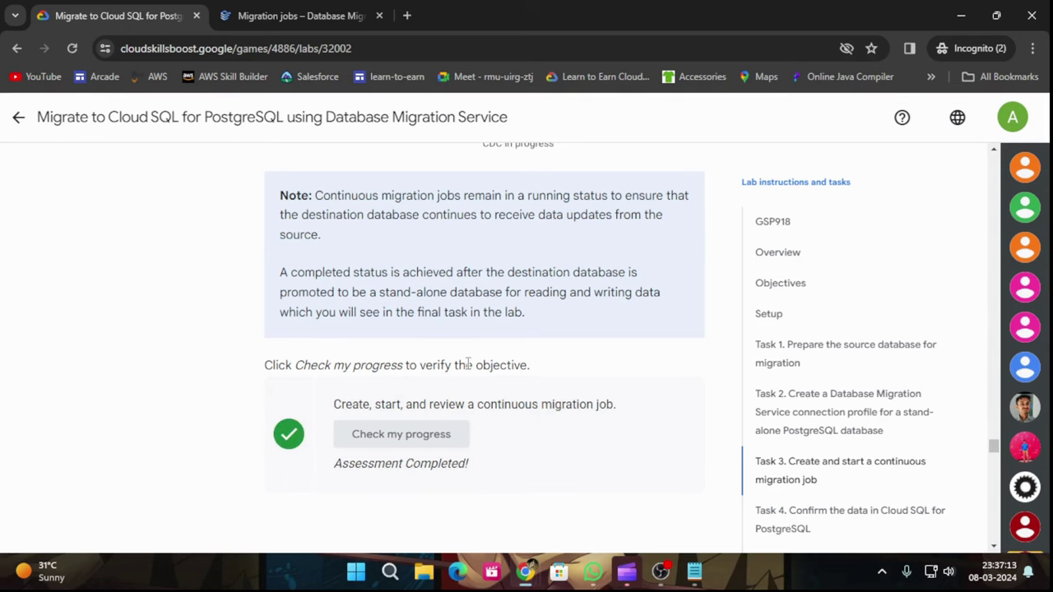
# Step: Copy the lab's commands for connecting to the source PostgreSQL orders database as migration_admin and run them in Cloud Shell
pyautogui.scroll(-6, 469, 344)
pyautogui.scroll(-15, 472, 345)
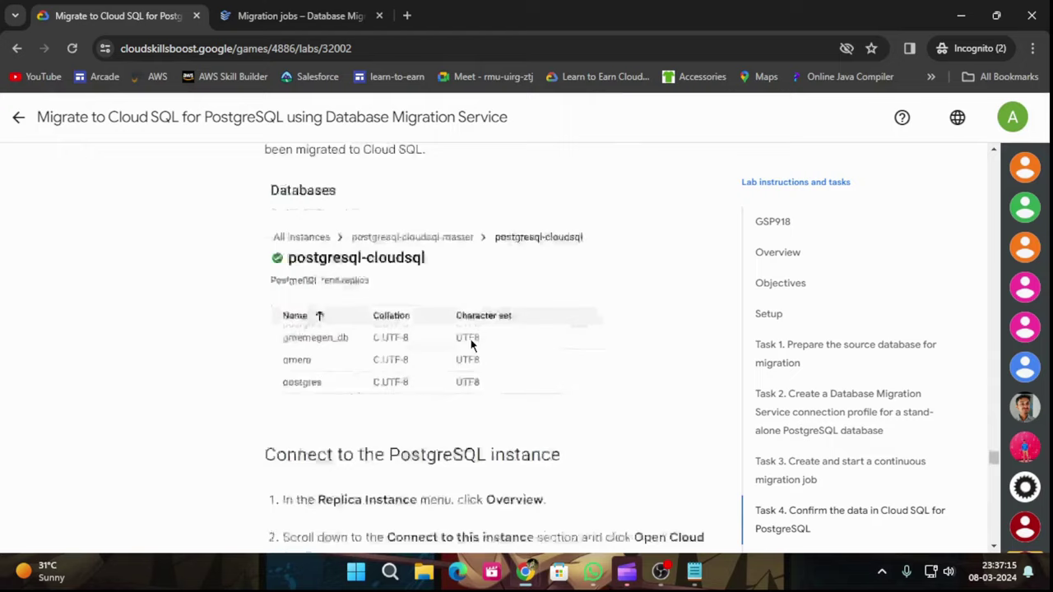
pyautogui.scroll(-10, 498, 378)
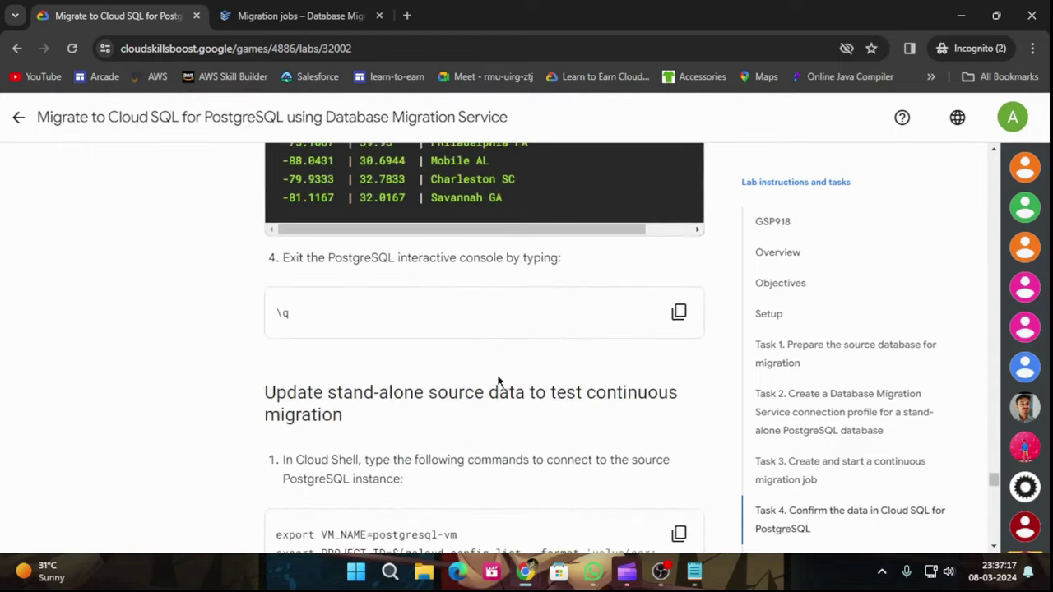
pyautogui.scroll(2, 499, 399)
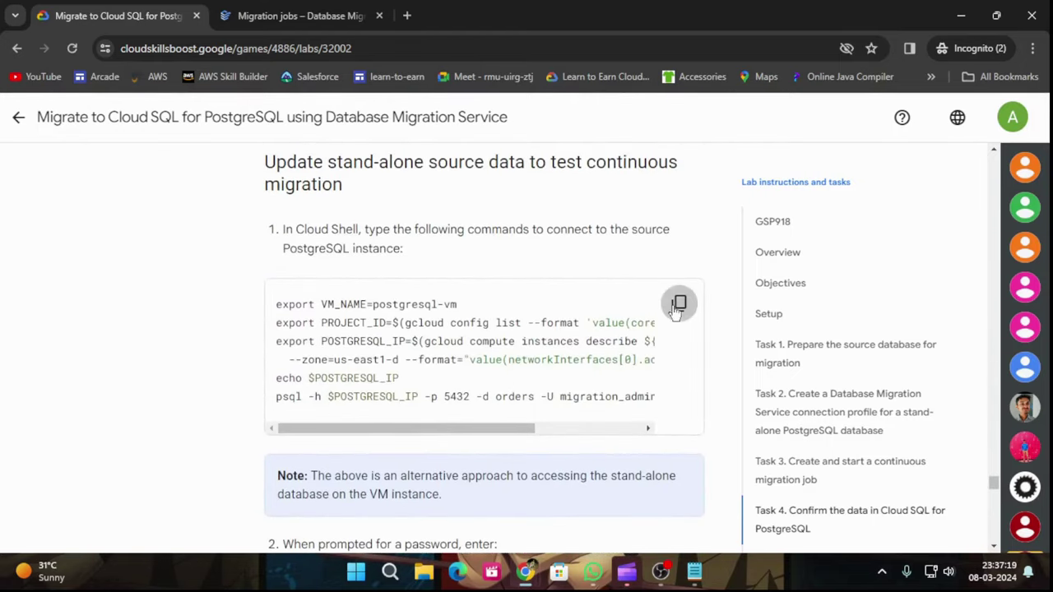
pyautogui.click(678, 304)
pyautogui.click(300, 15)
pyautogui.click(518, 527)
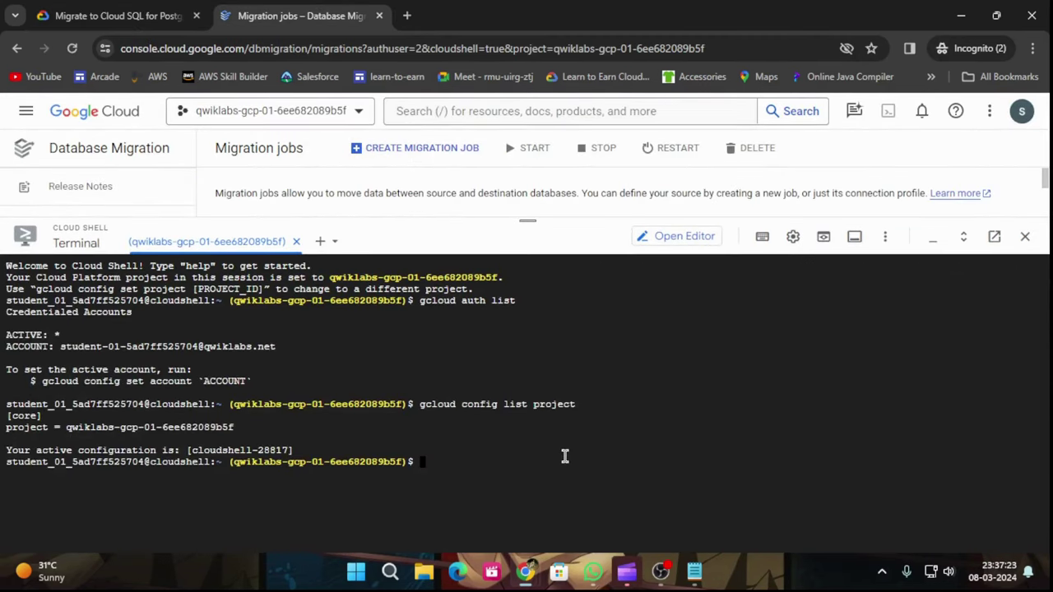
pyautogui.hotkey('ctrl', 'v')
pyautogui.press('Return')
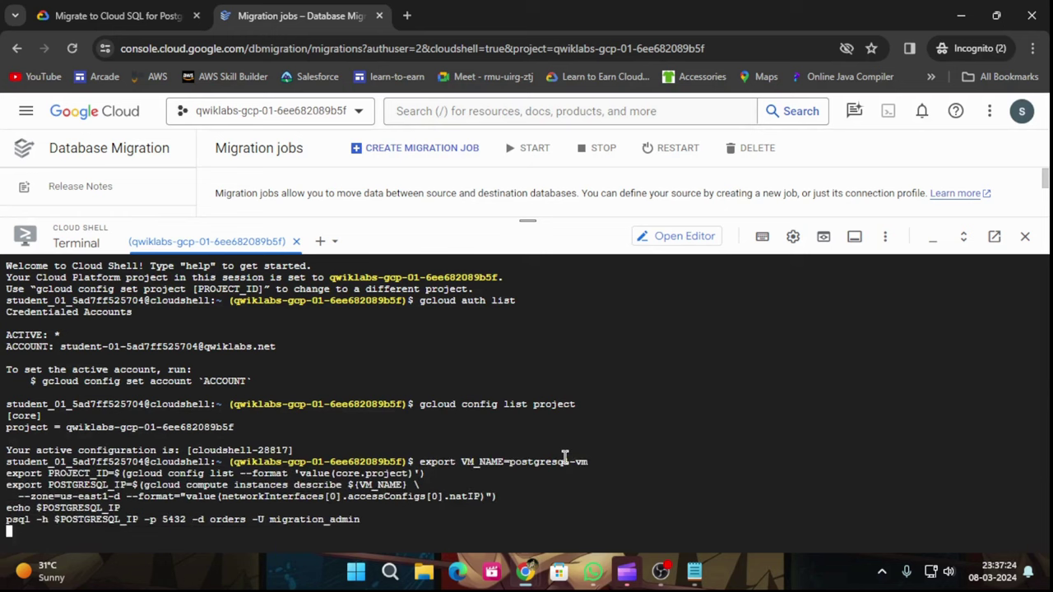
# Step: Copy the source database password from the lab instructions and enter it at the migration_admin password prompt in Cloud Shell
pyautogui.click(124, 16)
pyautogui.scroll(-3, 464, 423)
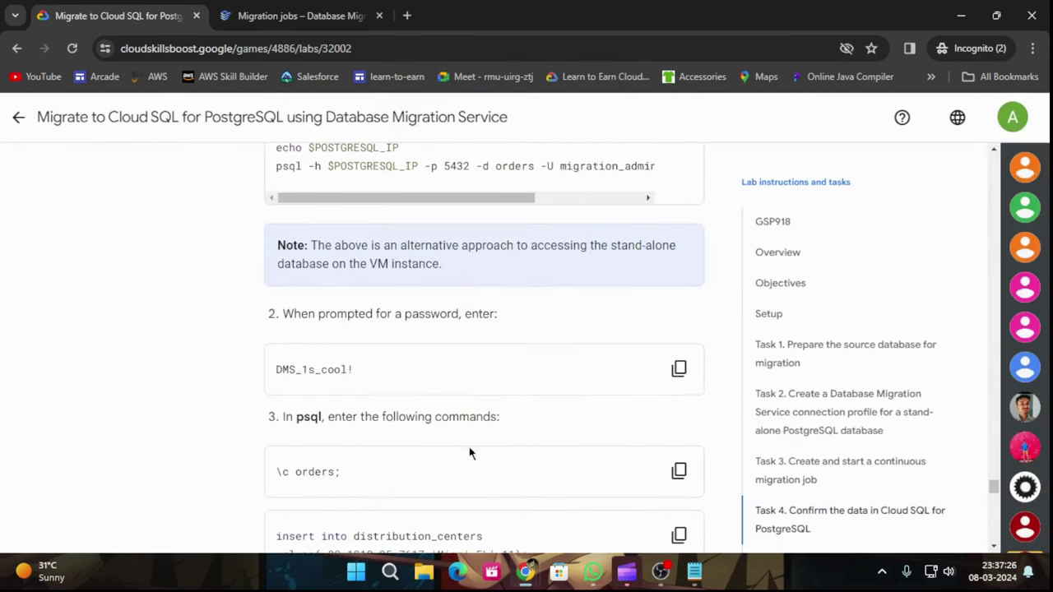
pyautogui.click(679, 369)
pyautogui.click(319, 16)
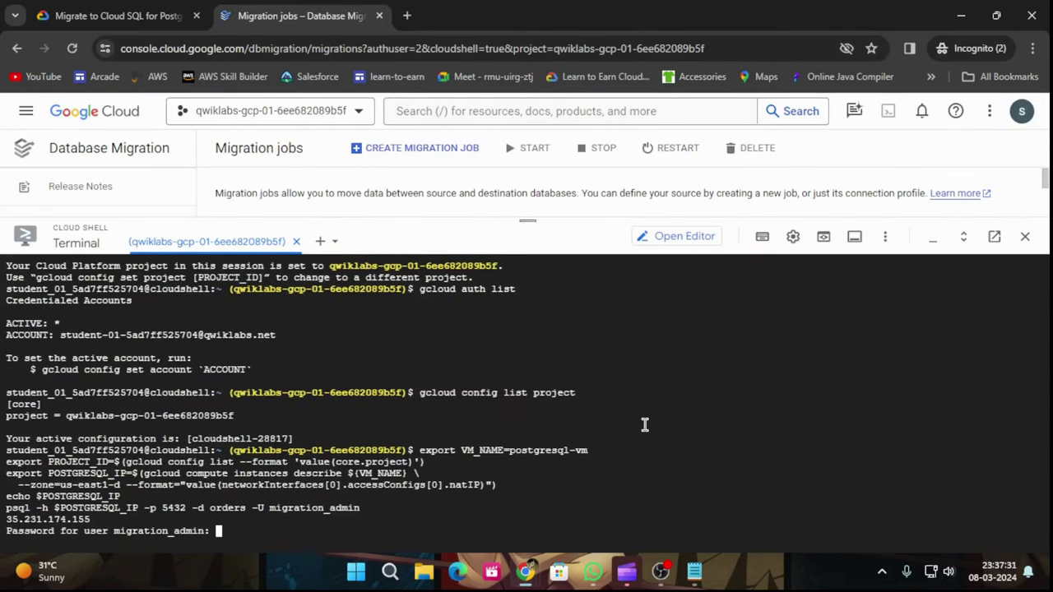
pyautogui.hotkey('ctrl', 'v')
pyautogui.press('Return')
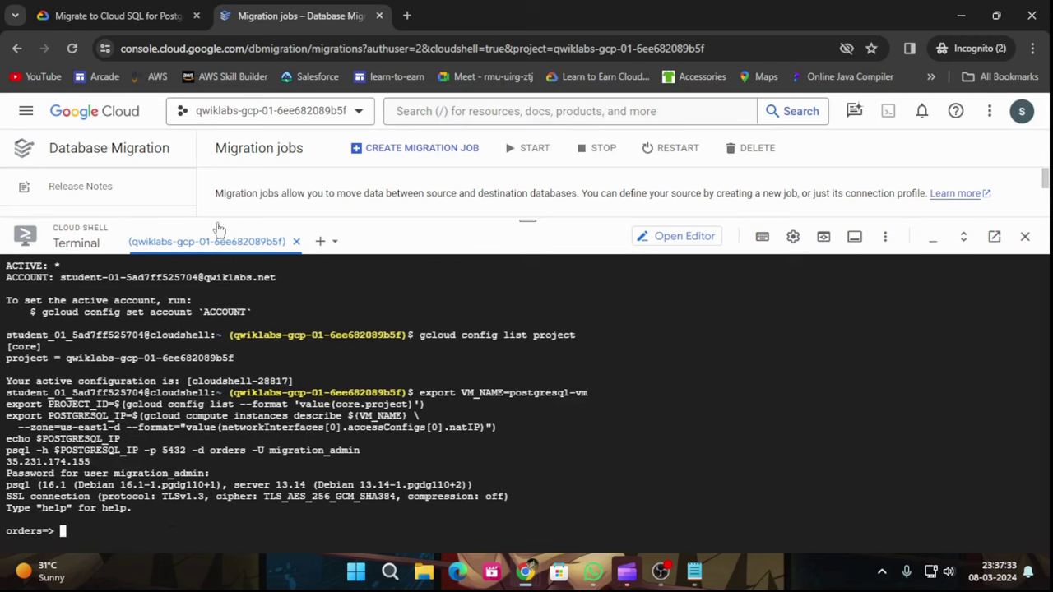
# Step: Copy the lab's \c orders; command and run it in psql to select the source orders database
pyautogui.click(120, 15)
pyautogui.scroll(-3, 353, 395)
pyautogui.scroll(3, 350, 396)
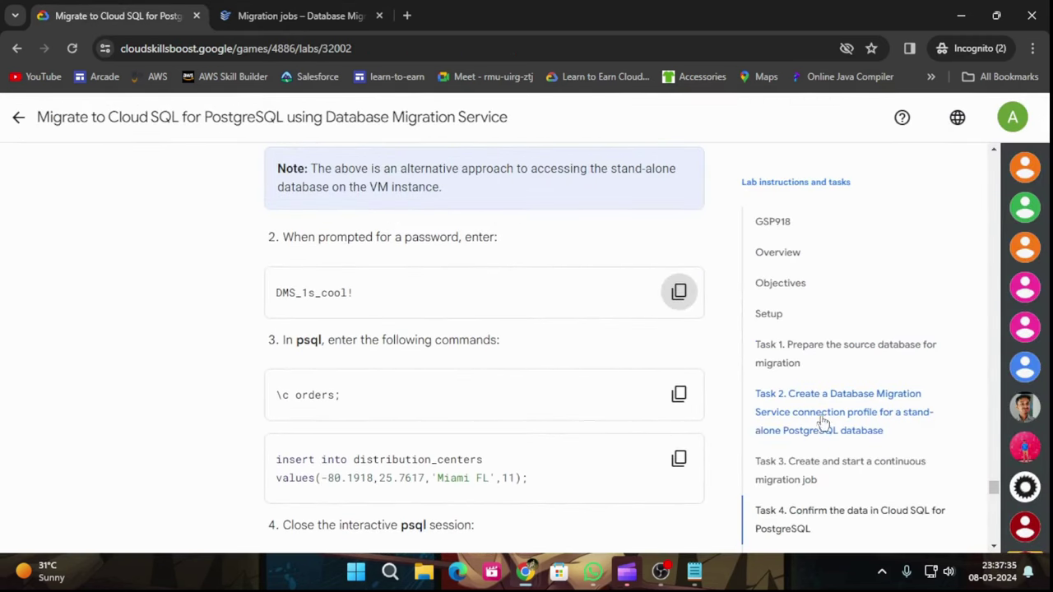
pyautogui.click(677, 393)
pyautogui.click(292, 16)
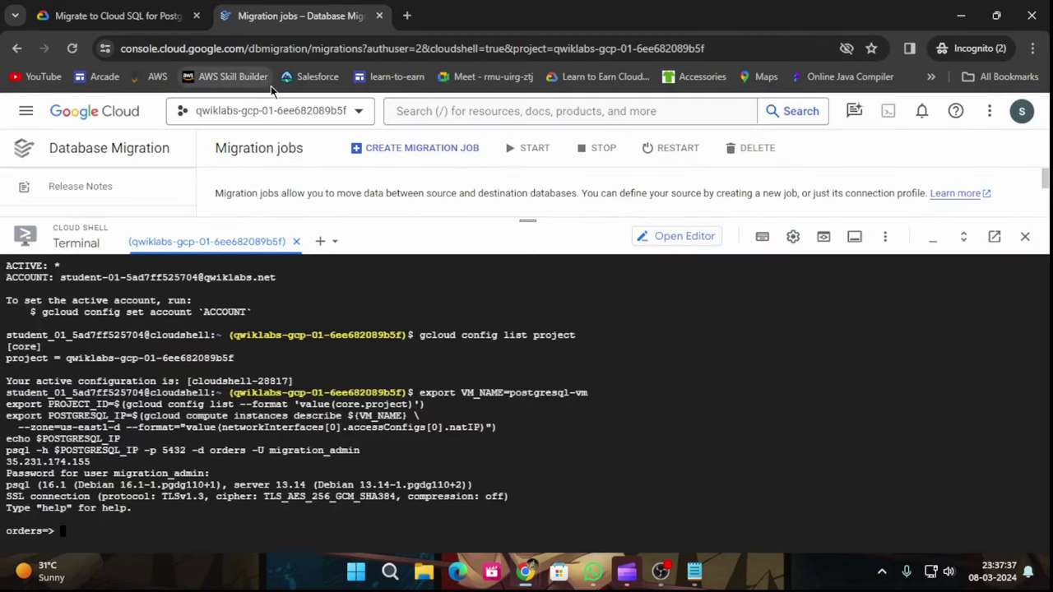
pyautogui.hotkey('ctrl', 'v')
pyautogui.press('Return')
# Step: Try to insert the row (-80.1918,25.7617,'Miami FL',11) into distribution_centers on the source database using the lab's statement
pyautogui.click(120, 15)
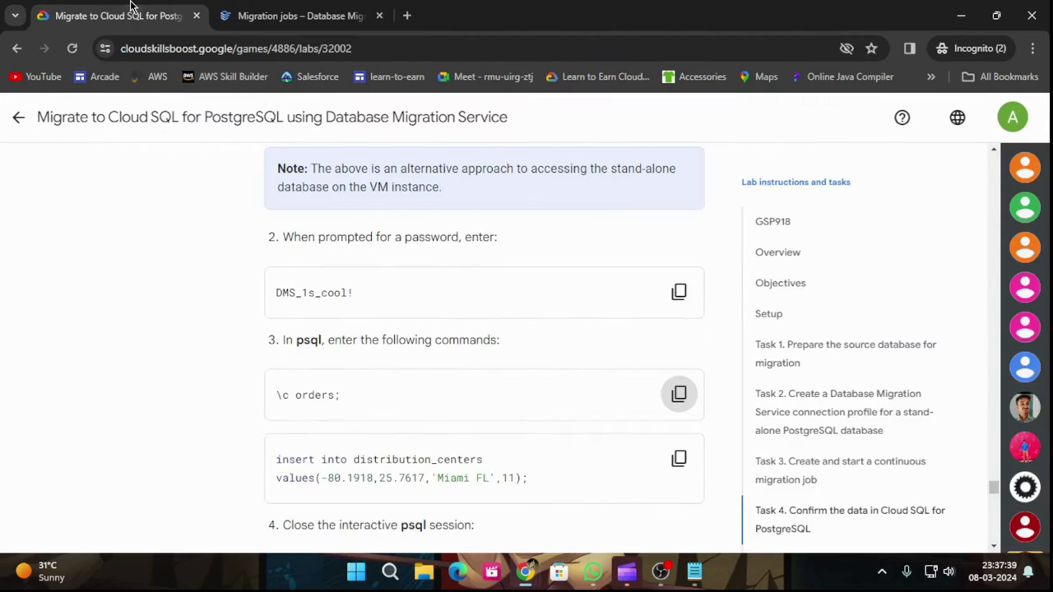
pyautogui.scroll(-2, 625, 403)
pyautogui.click(685, 314)
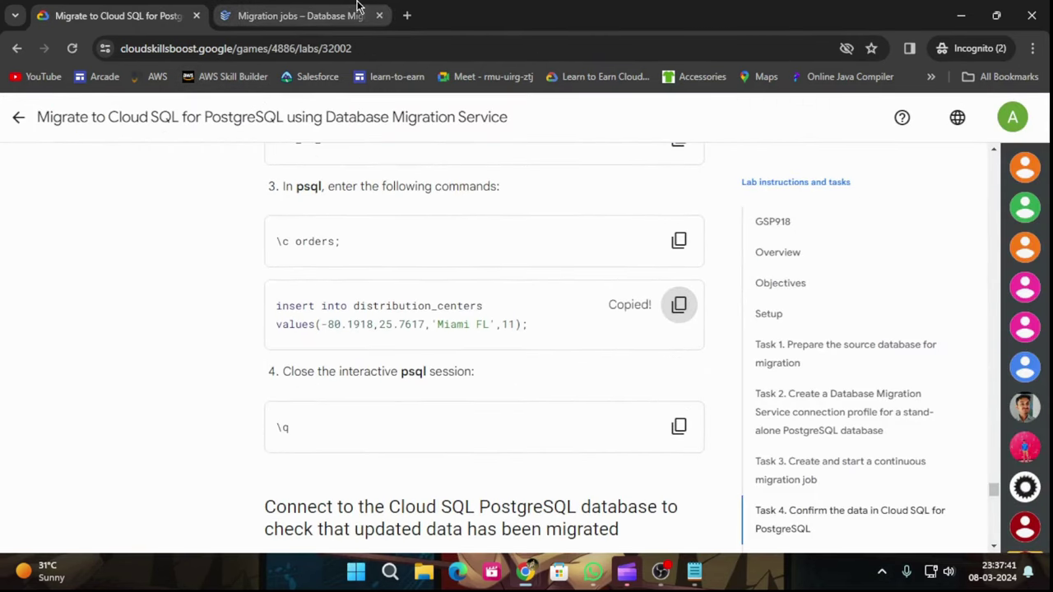
pyautogui.click(346, 16)
pyautogui.hotkey('ctrl', 'v')
pyautogui.press('Return')
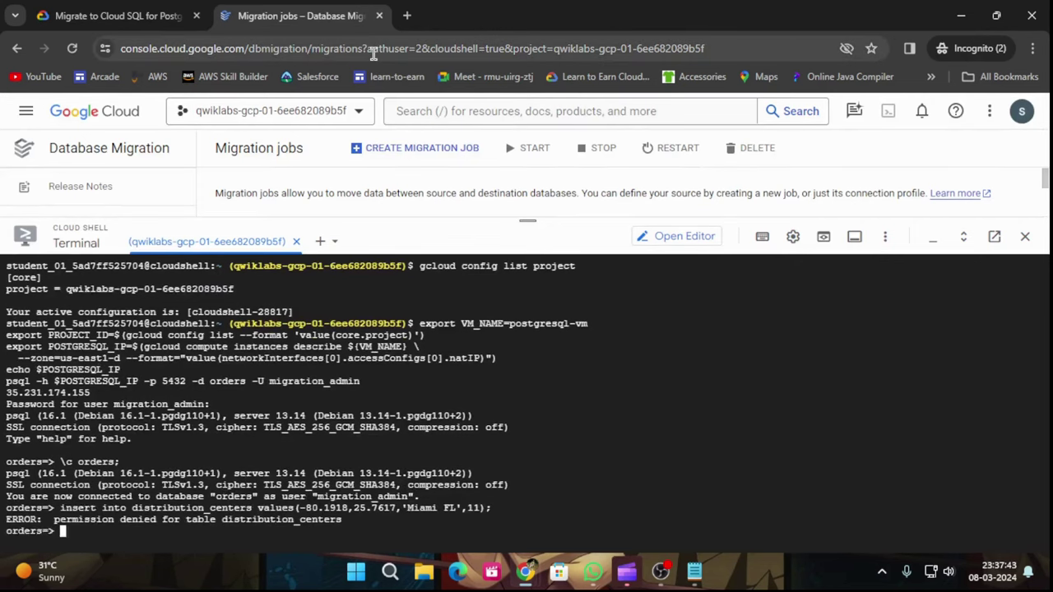
# Step: Close the source database's interactive psql session with the lab's \q command
pyautogui.click(185, 17)
pyautogui.scroll(-2, 706, 382)
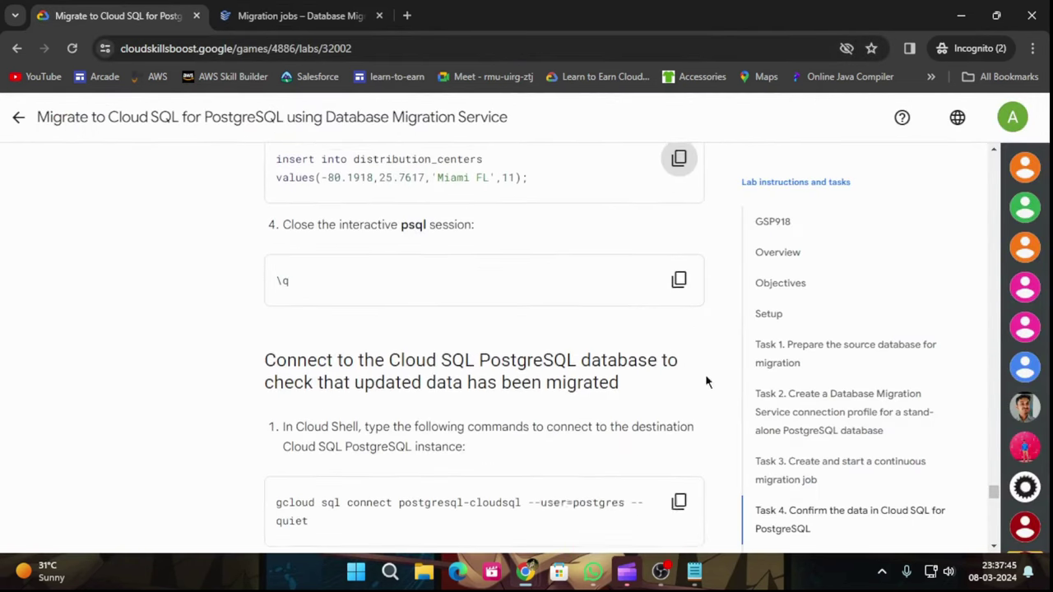
pyautogui.click(678, 275)
pyautogui.click(300, 15)
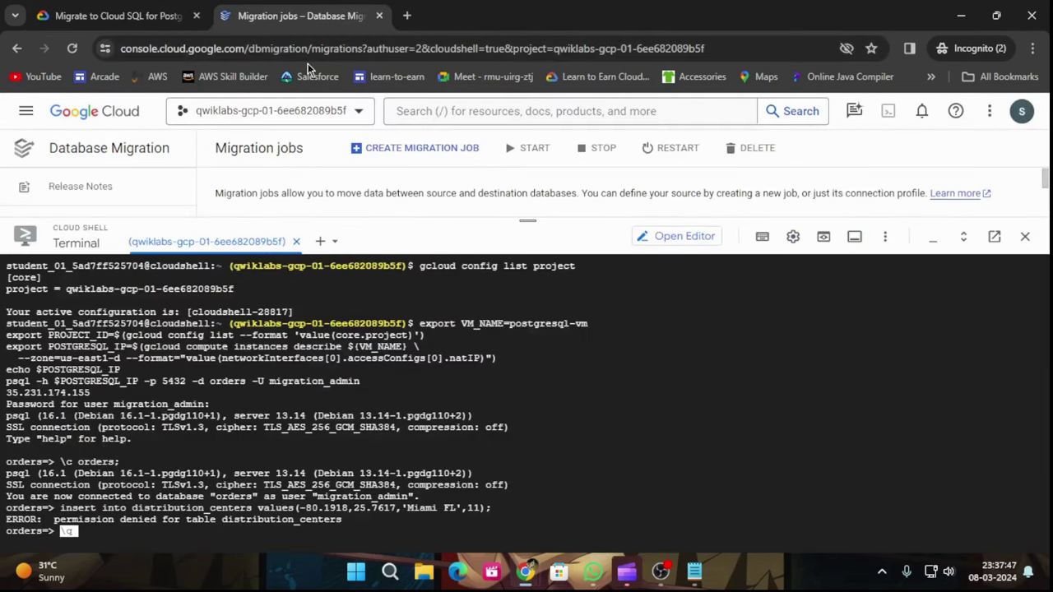
pyautogui.hotkey('ctrl', 'v')
pyautogui.press('Return')
# Step: Copy and run gcloud sql connect postgresql-cloudsql --user=postgres --quiet in Cloud Shell to reach the destination instance
pyautogui.hotkey('ctrl', 'shift', 'Tab')
pyautogui.scroll(-2, 575, 329)
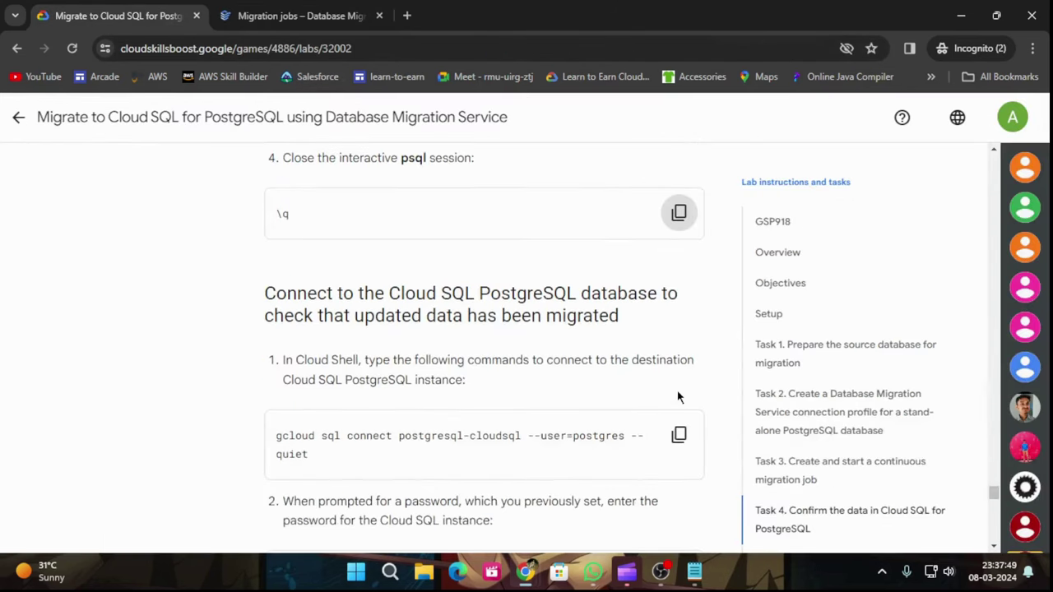
pyautogui.click(678, 340)
pyautogui.click(352, 18)
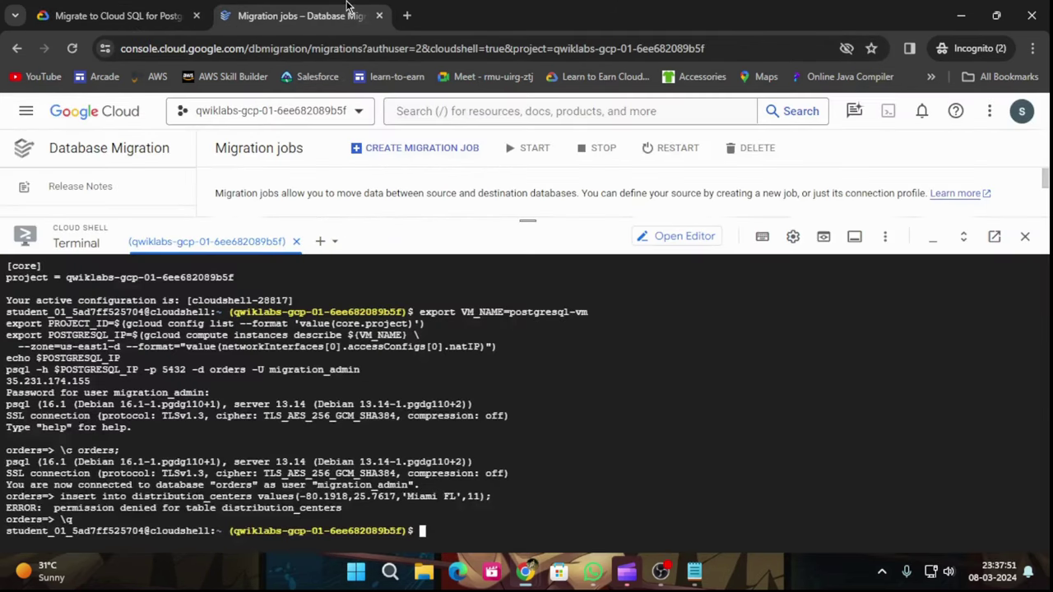
pyautogui.hotkey('ctrl', 'v')
pyautogui.press('Return')
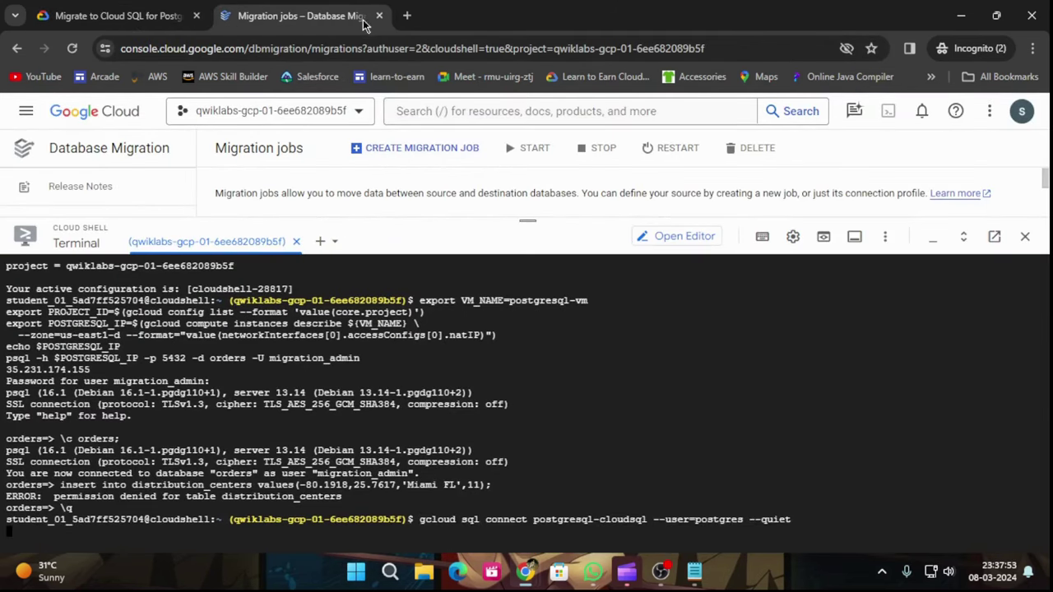
# Step: Copy the Cloud SQL instance password from the lab and enter it at the postgres user's password prompt
pyautogui.click(146, 10)
pyautogui.scroll(-2, 568, 402)
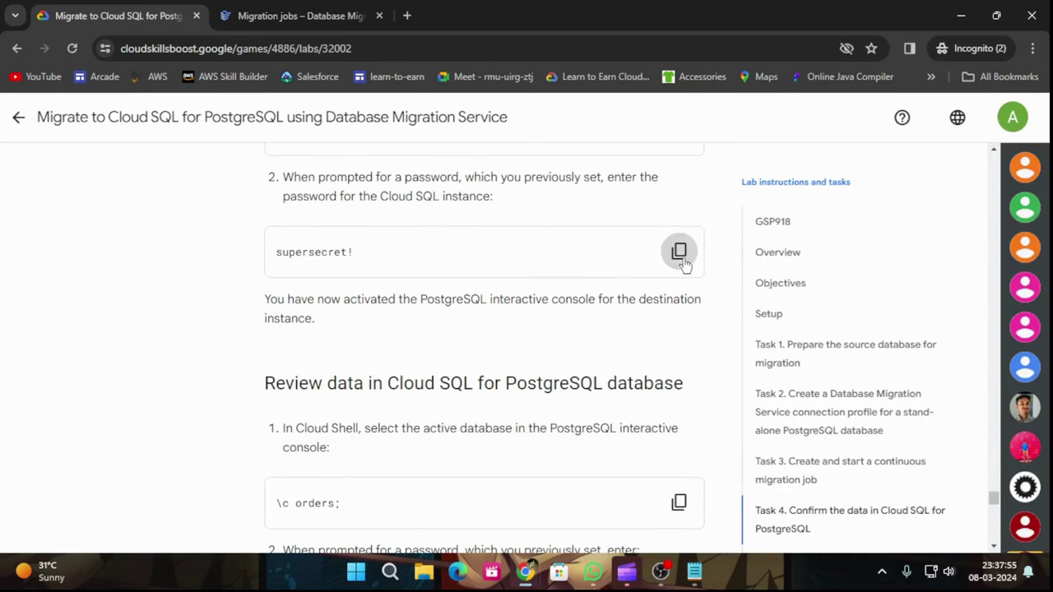
pyautogui.click(679, 251)
pyautogui.click(280, 16)
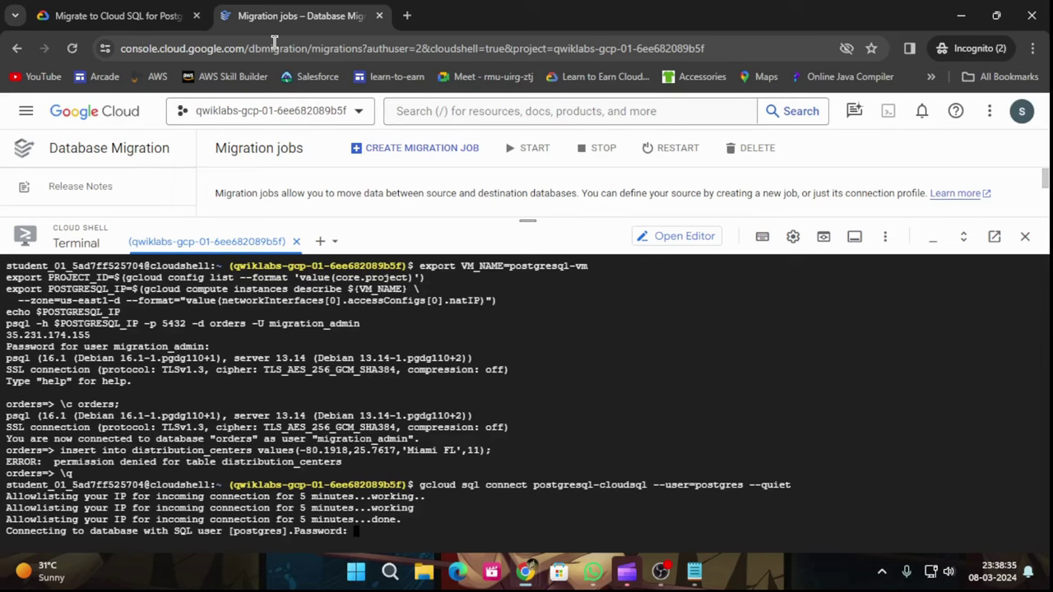
pyautogui.press('Return')
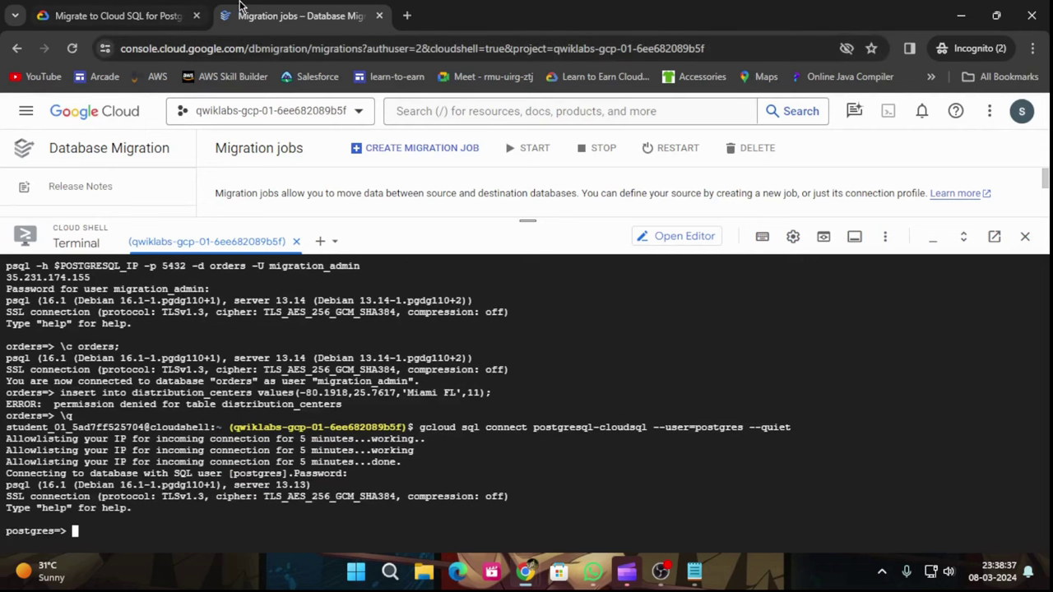
# Step: Copy the lab's \c orders; command and run it in the destination instance's PostgreSQL console
pyautogui.click(120, 14)
pyautogui.scroll(-1, 641, 436)
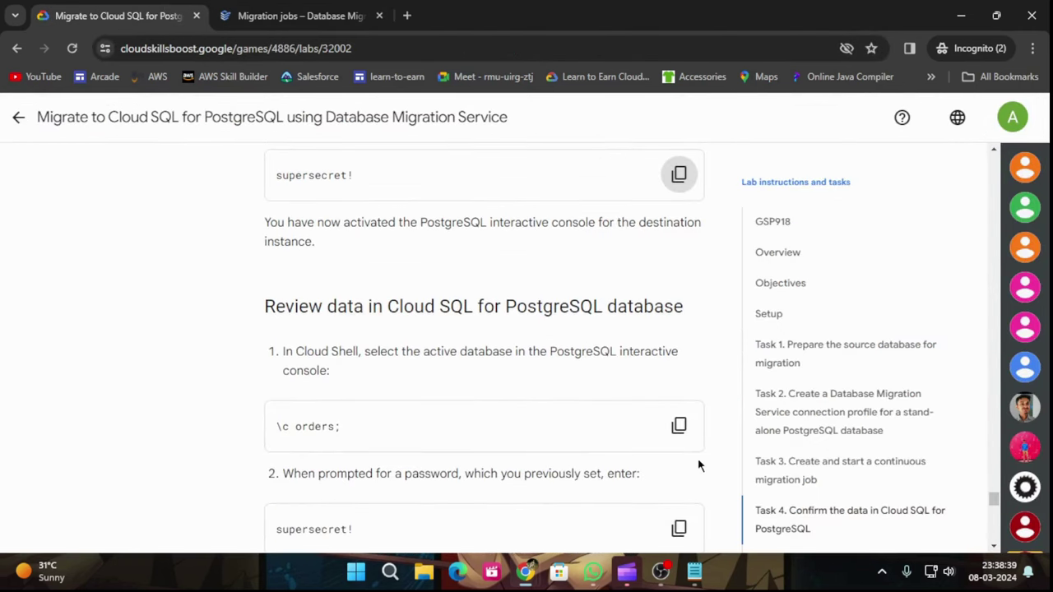
pyautogui.scroll(1, 700, 477)
pyautogui.click(677, 504)
pyautogui.scroll(-4, 535, 441)
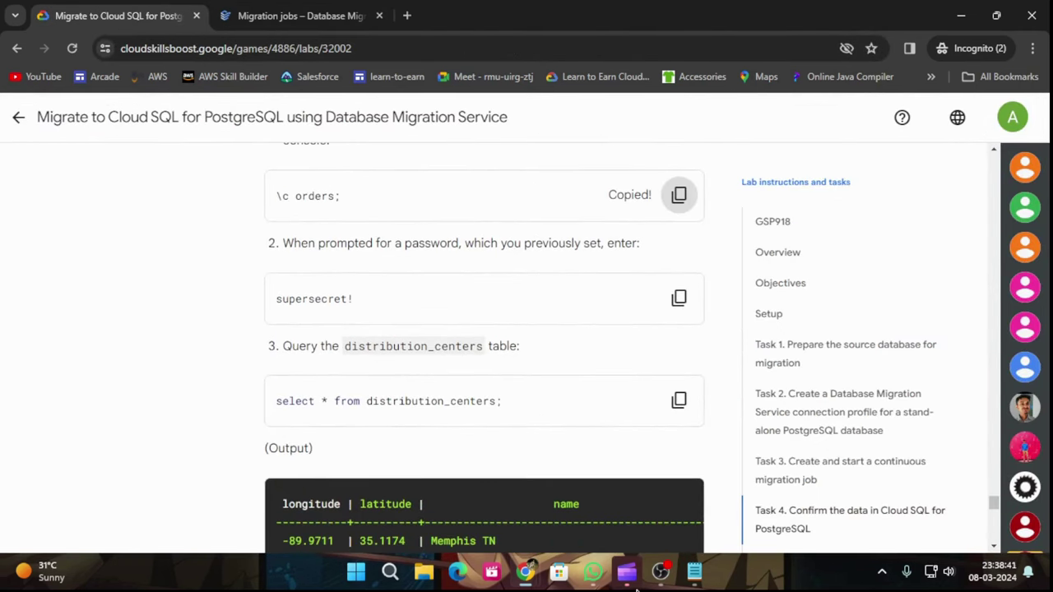
pyautogui.click(244, 8)
pyautogui.hotkey('ctrl', 'v')
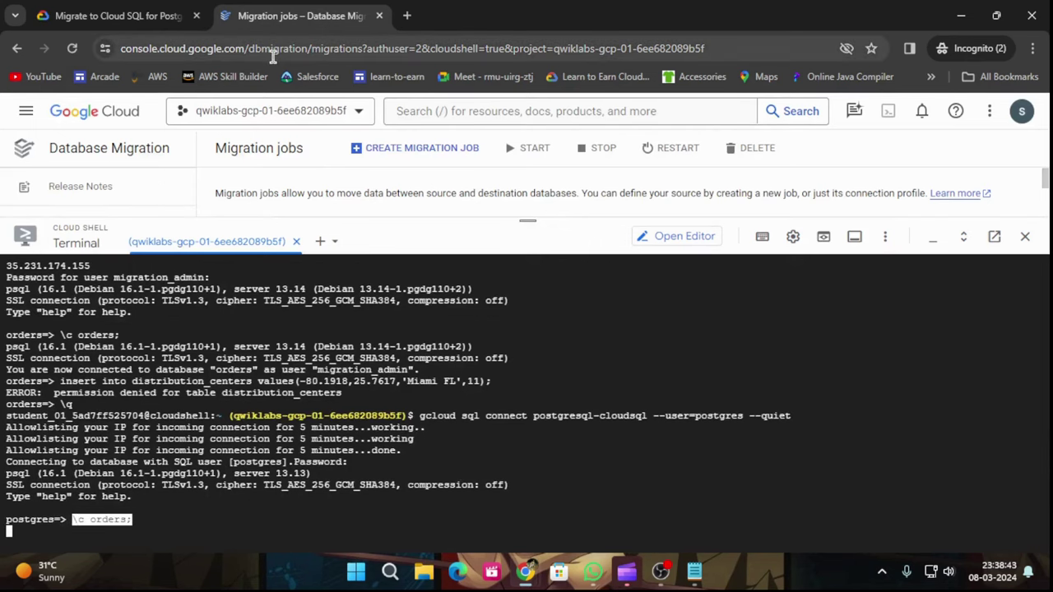
pyautogui.press('Return')
# Step: Copy the postgres password from the lab and enter it at the prompt for connecting to the orders database
pyautogui.click(123, 11)
pyautogui.click(679, 297)
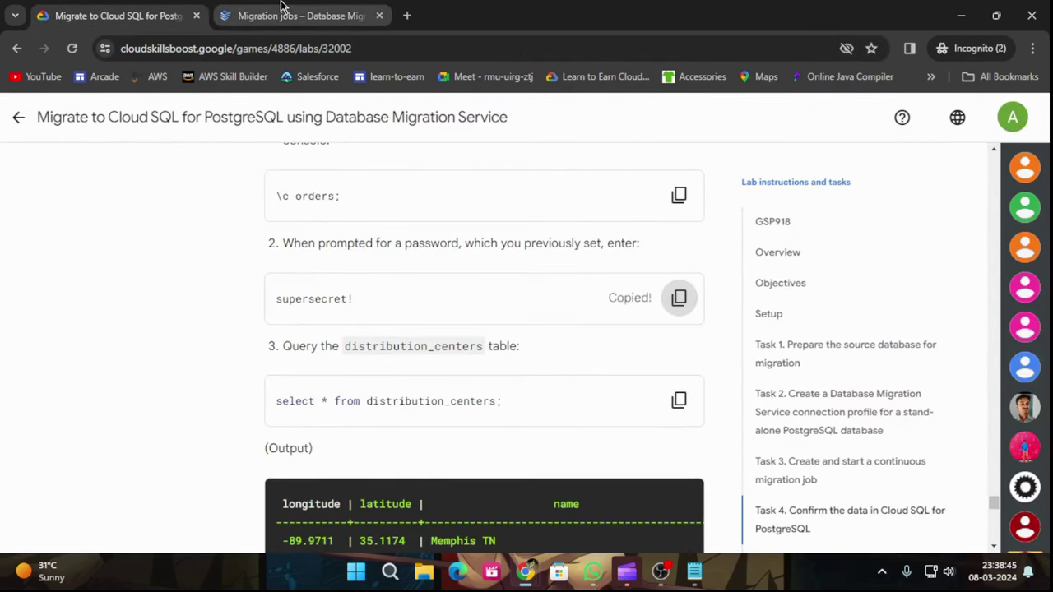
pyautogui.click(284, 13)
pyautogui.hotkey('ctrl', 'v')
pyautogui.press('Return')
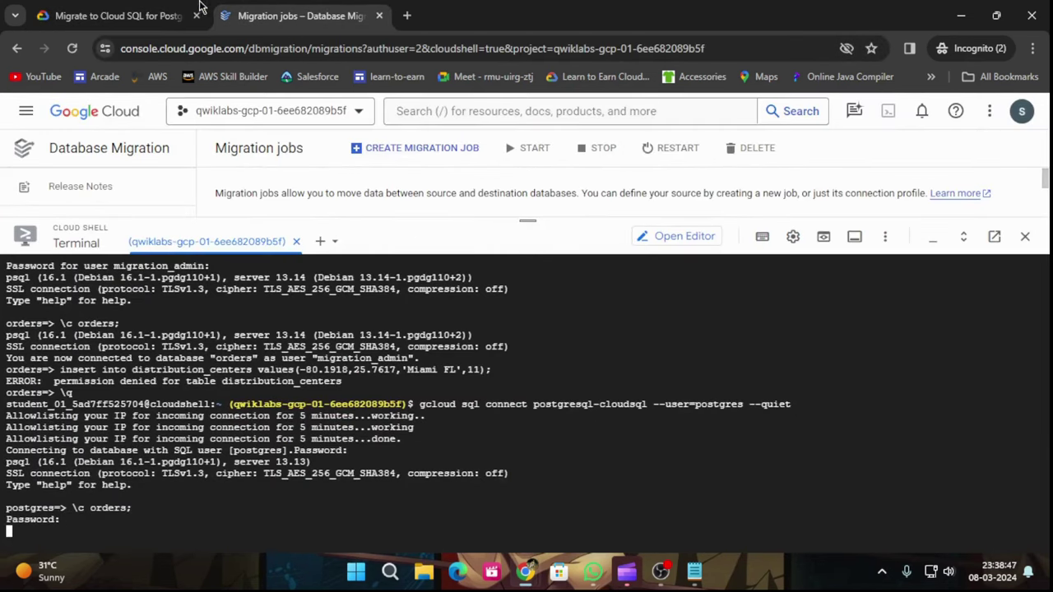
# Step: Query the migrated table on the destination instance with the lab's select * from distribution_centers; statement
pyautogui.click(123, 12)
pyautogui.scroll(-1, 650, 345)
pyautogui.click(679, 324)
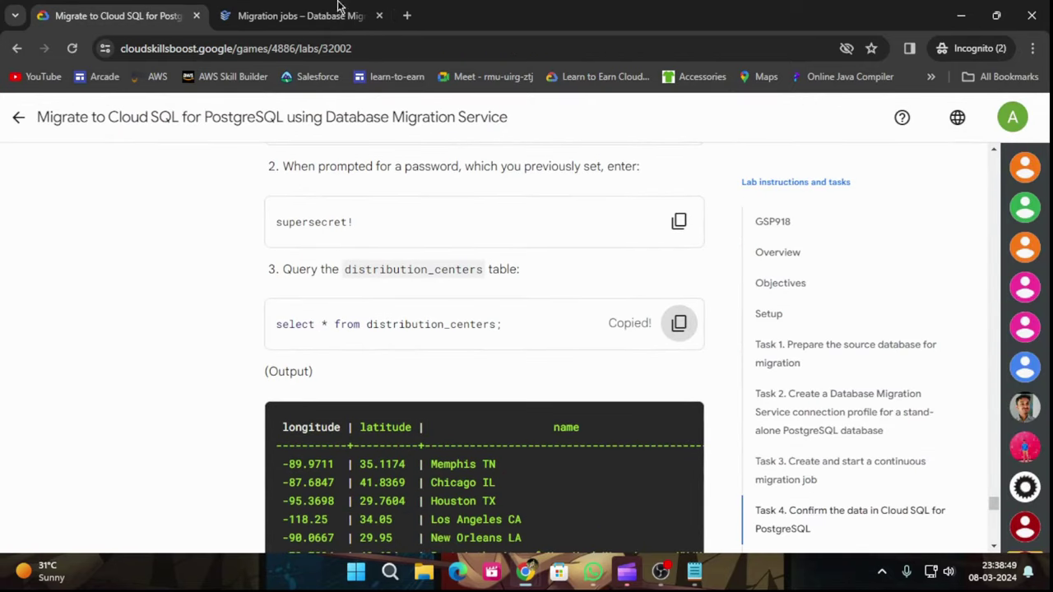
pyautogui.click(287, 13)
pyautogui.hotkey('ctrl', 'v')
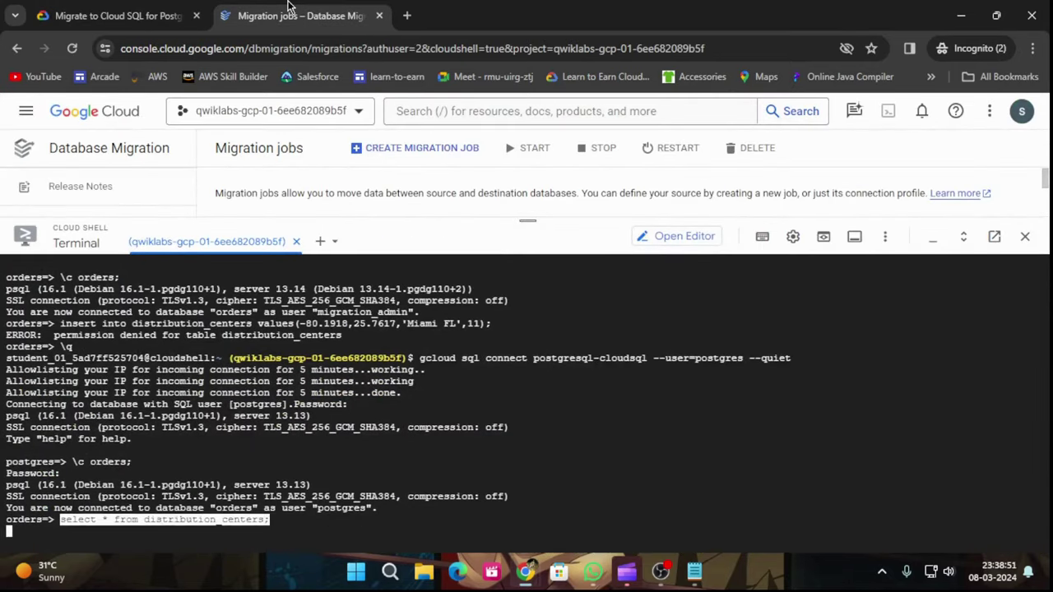
pyautogui.press('Return')
# Step: Exit the Cloud SQL instance's PostgreSQL interactive console with the lab's \q command
pyautogui.click(124, 15)
pyautogui.scroll(-5, 426, 352)
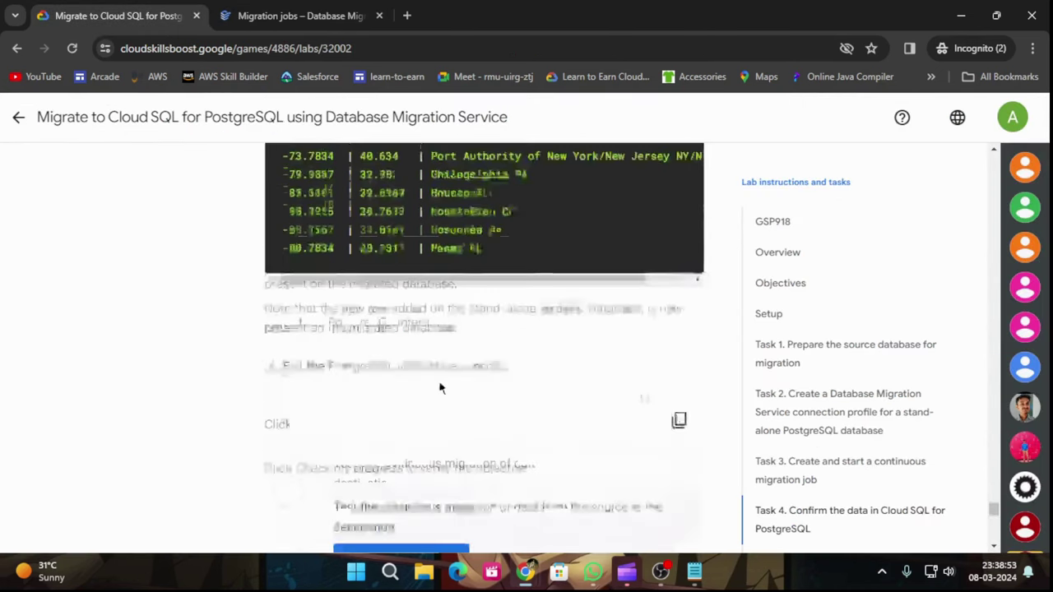
pyautogui.click(679, 359)
pyautogui.click(304, 6)
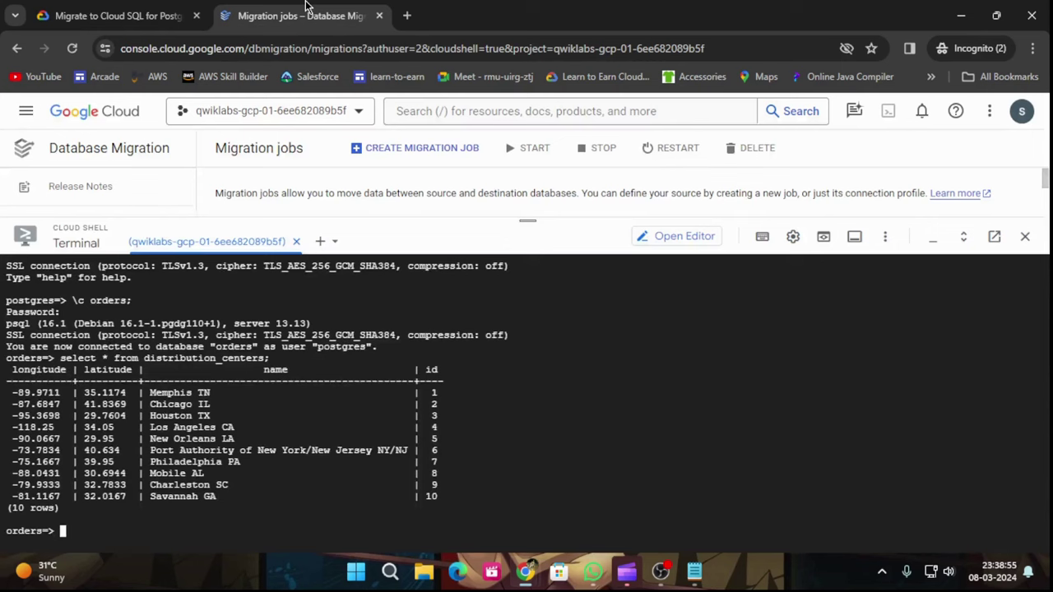
pyautogui.hotkey('ctrl', 'v')
pyautogui.press('Return')
# Step: Check the lab's progress on testing continuous migration from source to destination, and read through the Task 5 instructions meanwhile
pyautogui.click(134, 7)
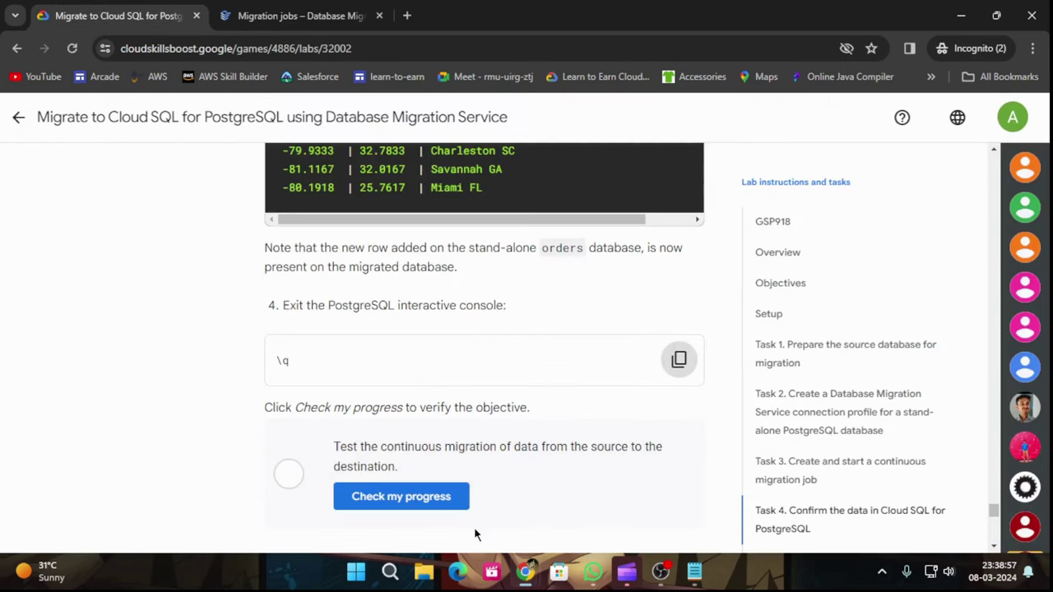
pyautogui.click(439, 498)
pyautogui.scroll(-2, 477, 296)
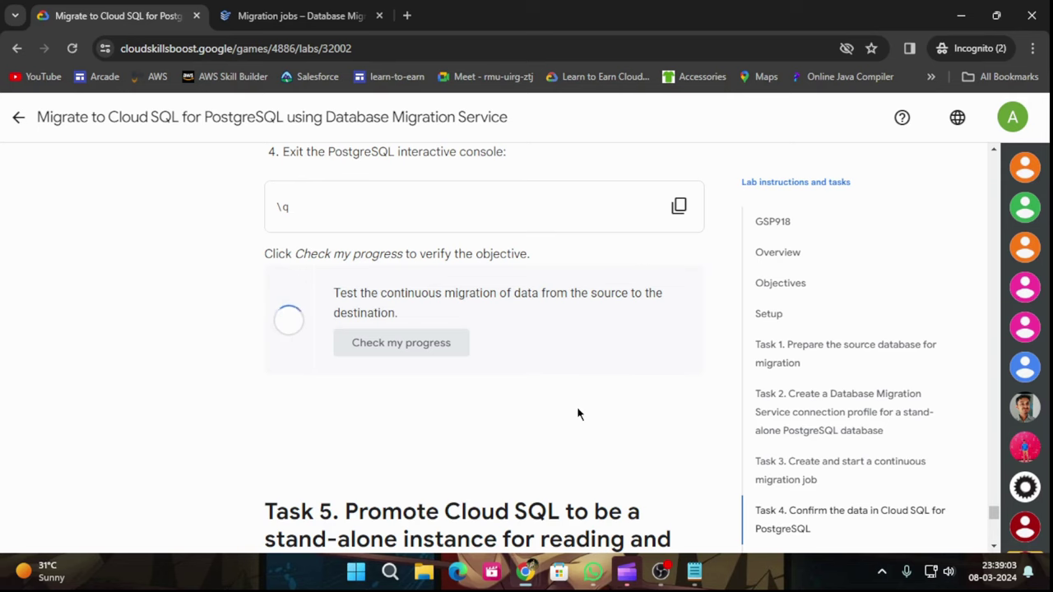
pyautogui.scroll(-2, 604, 393)
pyautogui.scroll(1, 603, 388)
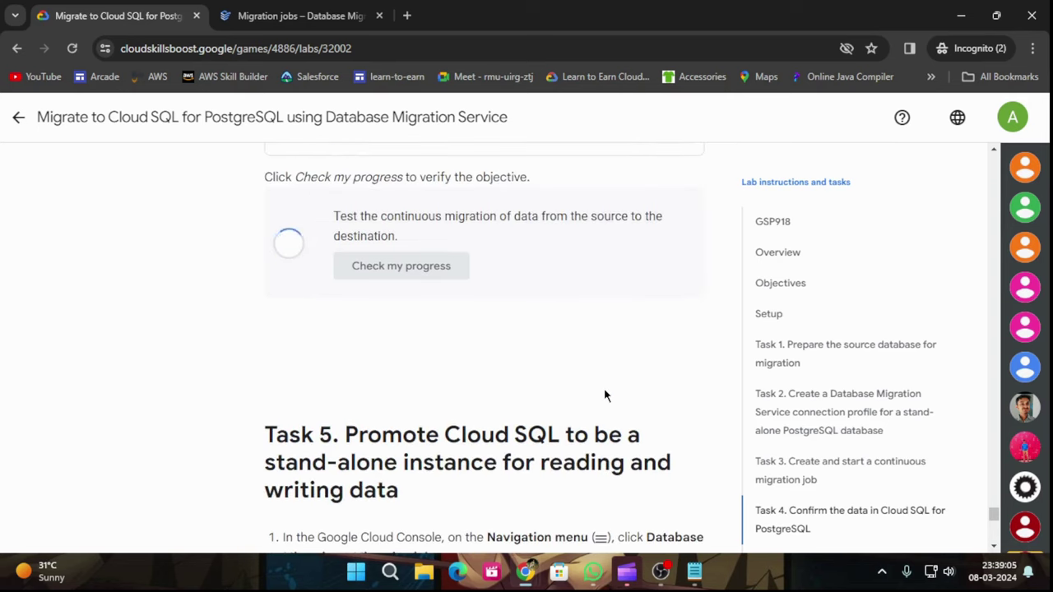
pyautogui.scroll(-4, 604, 388)
pyautogui.scroll(-5, 606, 395)
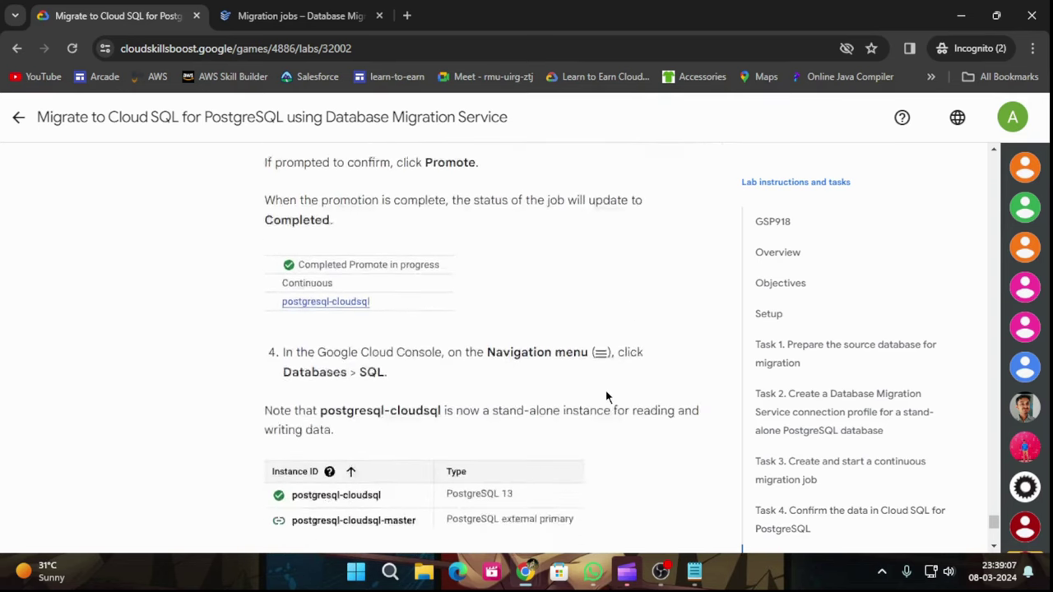
pyautogui.scroll(10, 606, 392)
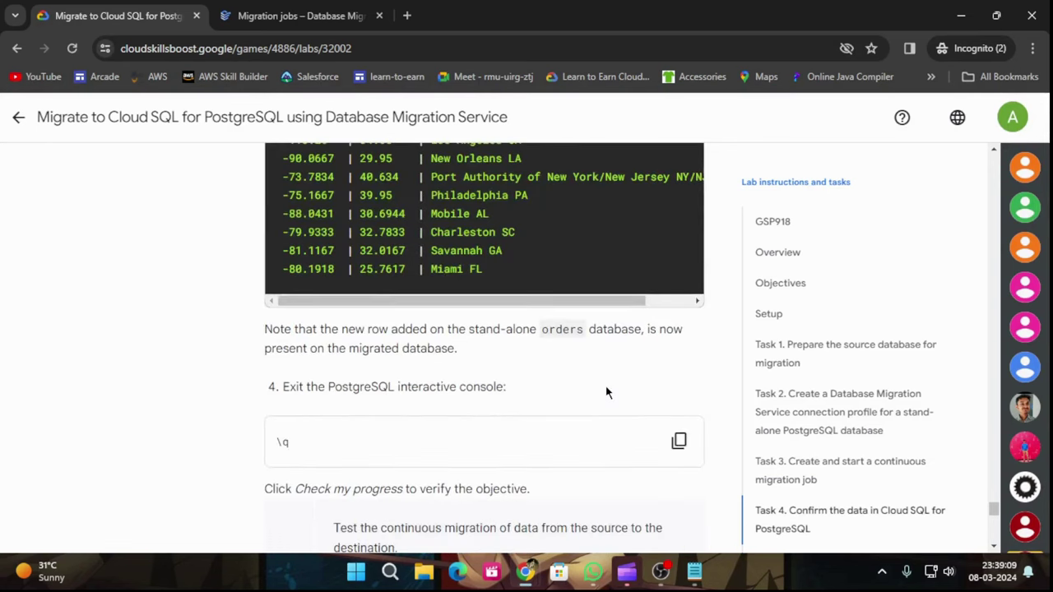
pyautogui.scroll(-4, 606, 392)
pyautogui.scroll(4, 606, 387)
pyautogui.scroll(-4, 606, 383)
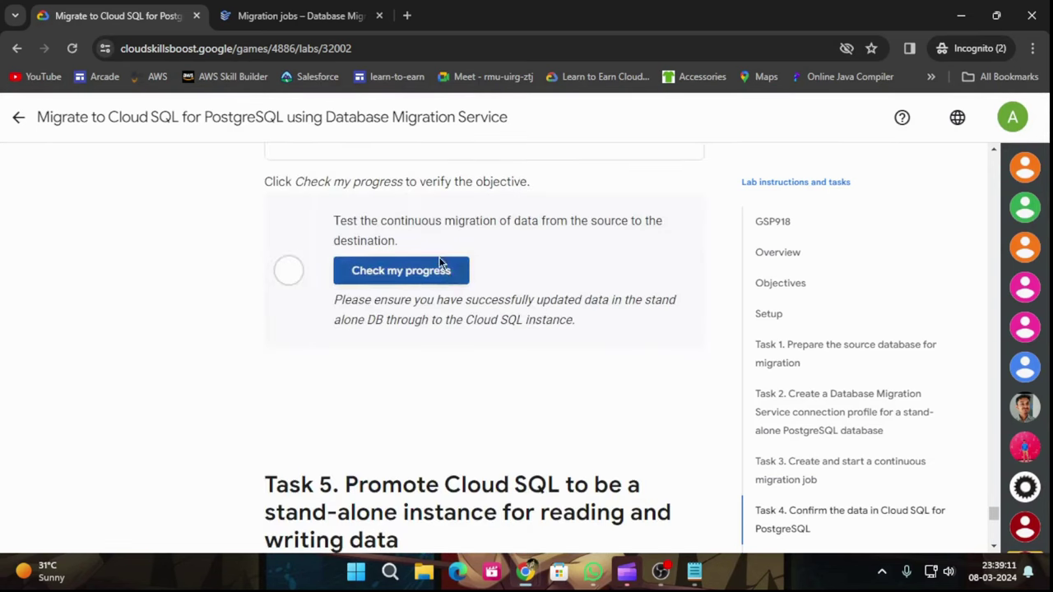
# Step: Retry the Task 4 progress check and review the Task 5 instructions for promoting the vm-to-cloudsql migration job
pyautogui.click(245, 10)
pyautogui.click(115, 15)
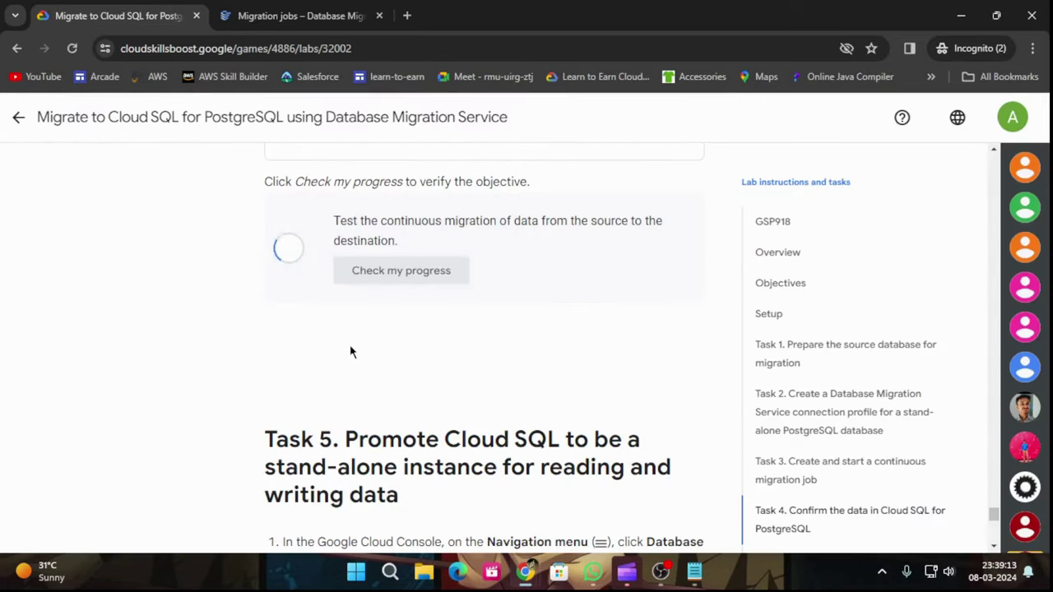
pyautogui.scroll(-3, 486, 309)
pyautogui.scroll(1, 485, 333)
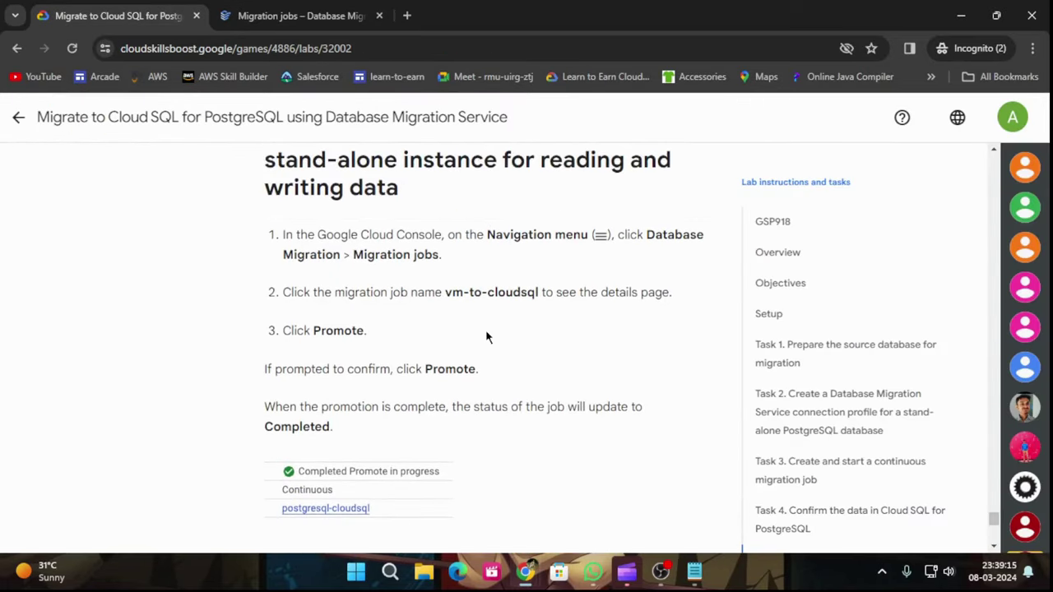